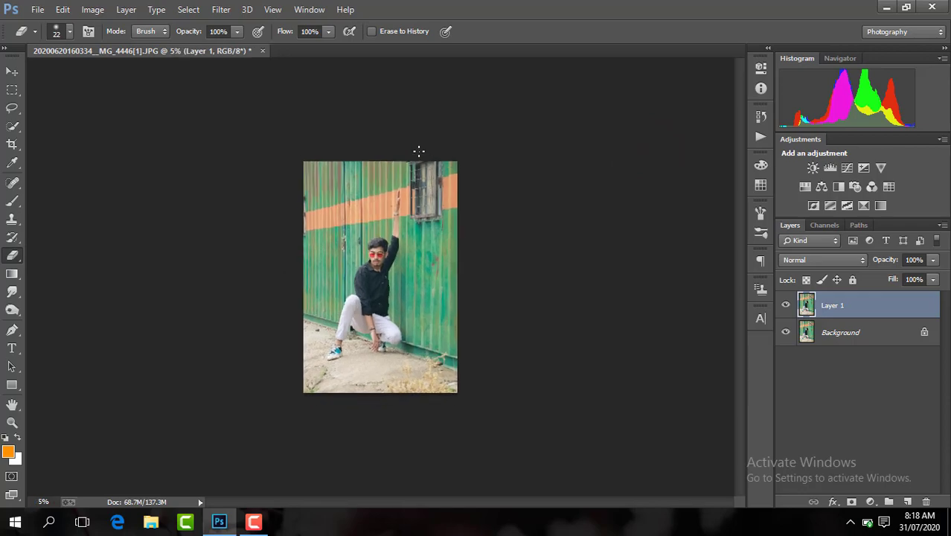
Apply the Camera Raw Filter to Layer 1 and set the white balance to Temperature +5 and Tint +5.
{"action": "key", "text": "ctrl+plus"}
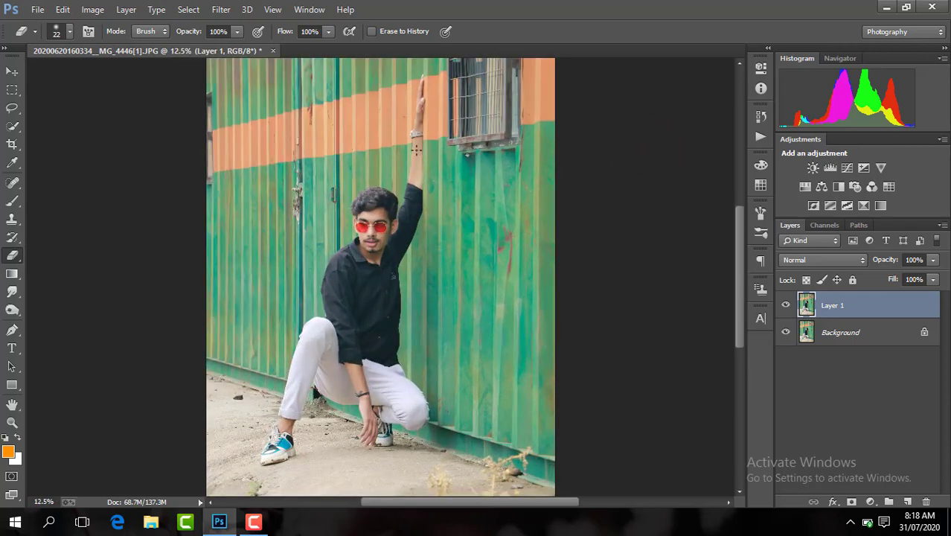
{"action": "left_click", "coordinate": [221, 9]}
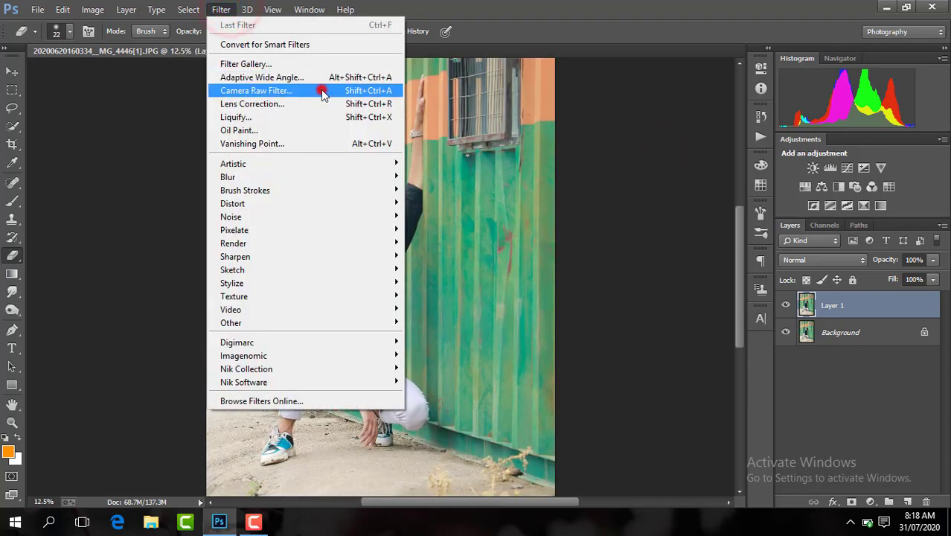
{"action": "left_click", "coordinate": [322, 91]}
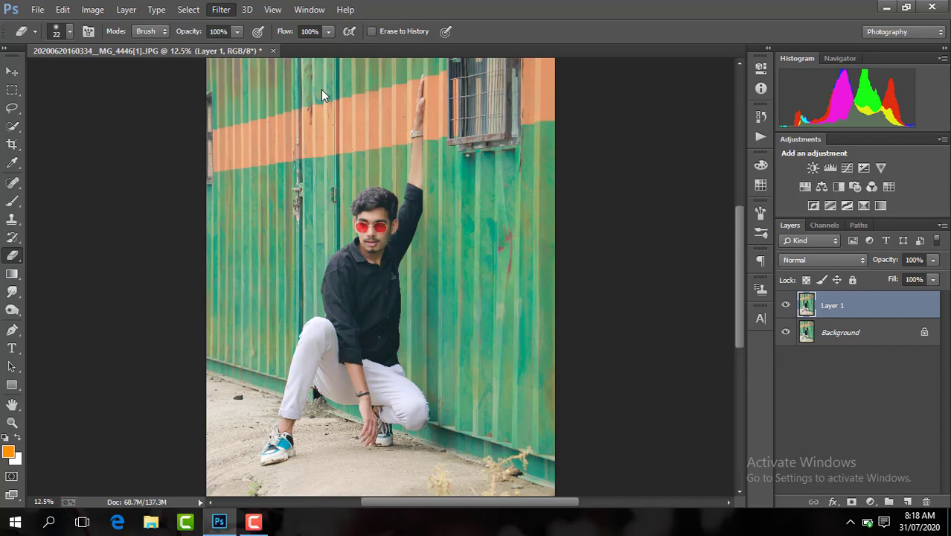
{"action": "key", "text": "ctrl+shift+a"}
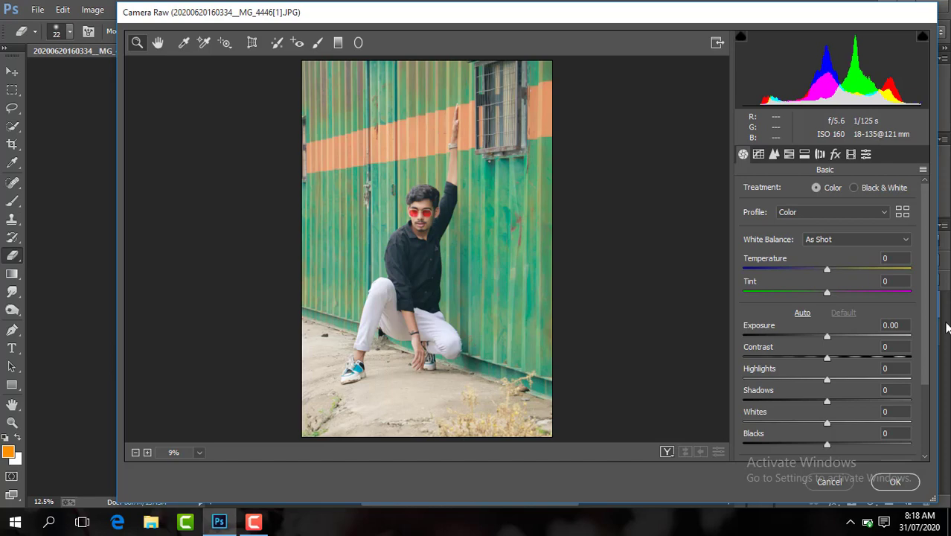
{"action": "left_click_drag", "start_coordinate": [827, 269], "coordinate": [833, 273]}
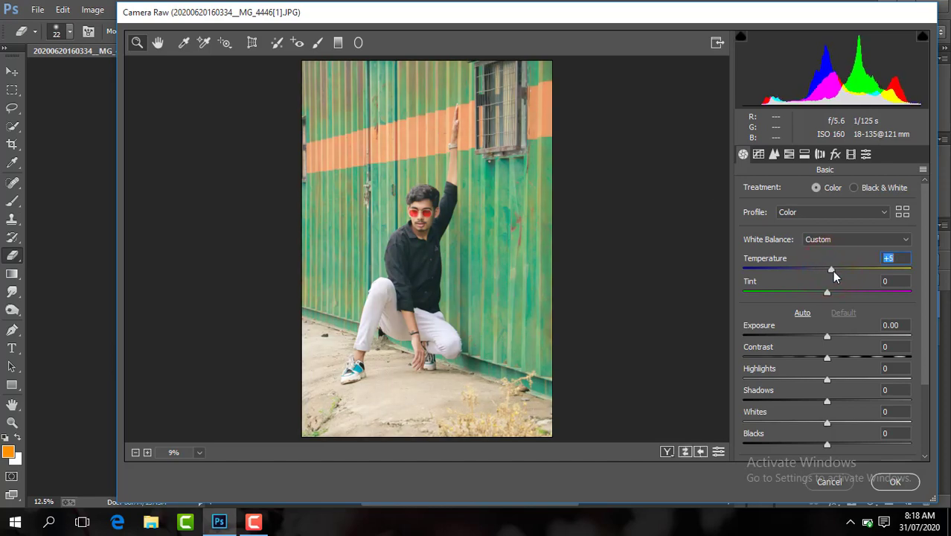
{"action": "left_click_drag", "start_coordinate": [830, 296], "coordinate": [833, 294]}
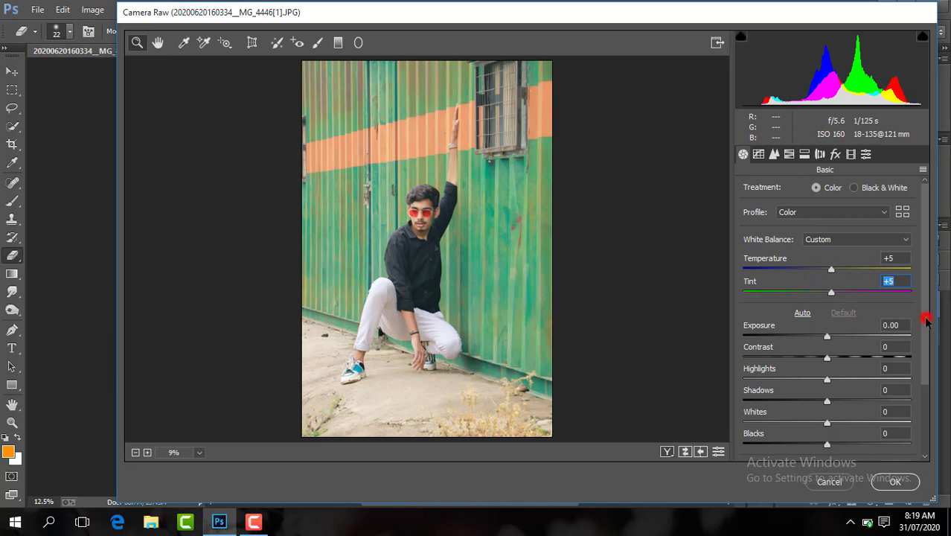
Set the basic tone values to Contrast +9, Highlights -20 and Blacks -32.
{"action": "left_click_drag", "start_coordinate": [927, 320], "coordinate": [926, 348]}
{"action": "left_click_drag", "start_coordinate": [828, 312], "coordinate": [810, 336]}
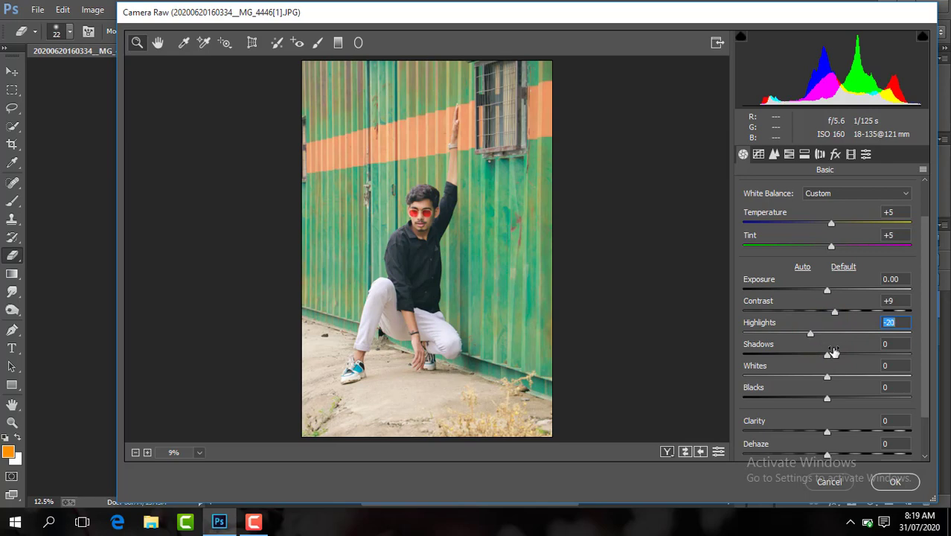
{"action": "left_click_drag", "start_coordinate": [826, 399], "coordinate": [809, 400]}
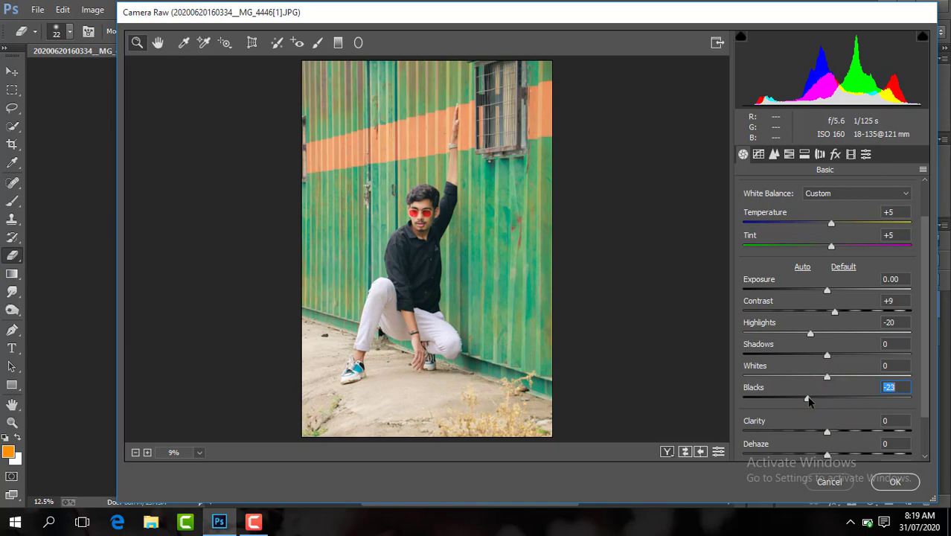
{"action": "left_click_drag", "start_coordinate": [802, 401], "coordinate": [801, 401]}
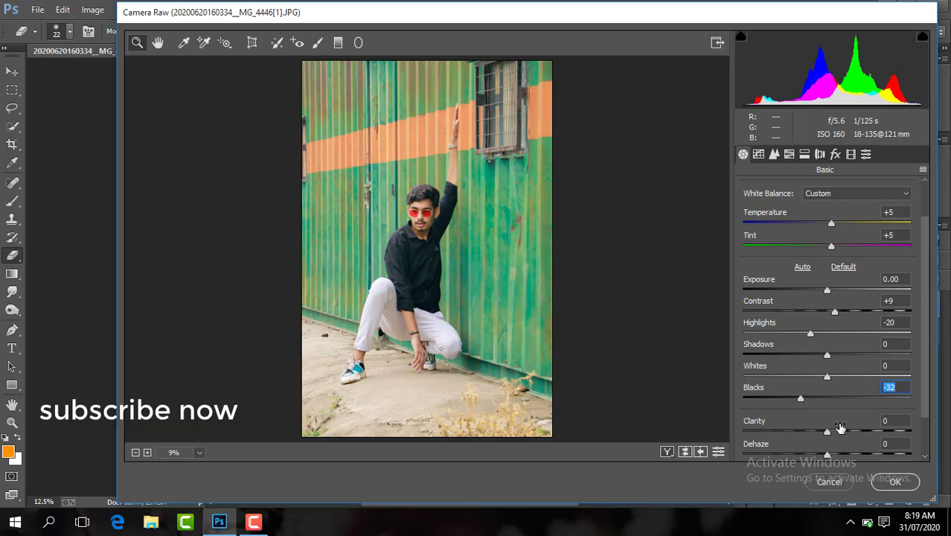
Raise Clarity to +10 and Vibrance to +8.
{"action": "left_click_drag", "start_coordinate": [827, 432], "coordinate": [836, 432]}
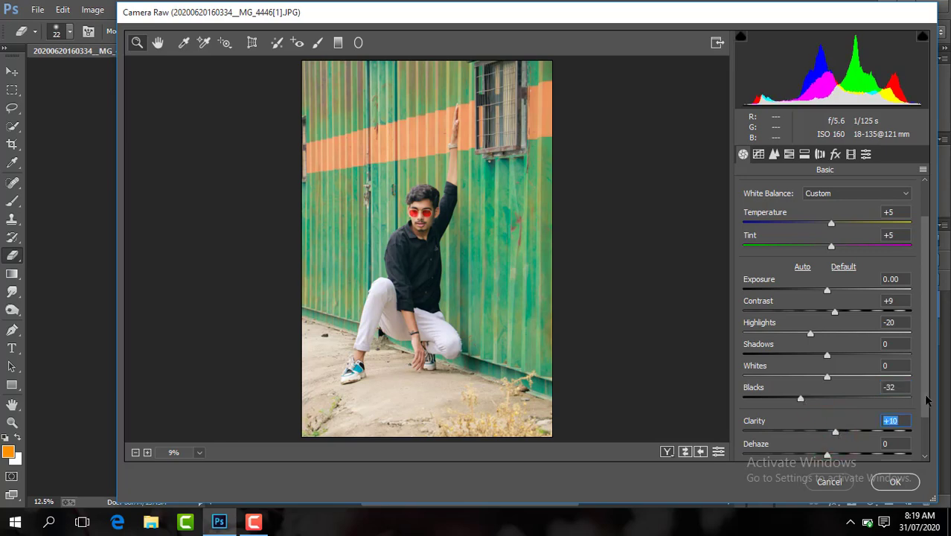
{"action": "scroll", "coordinate": [926, 398], "scroll_direction": "down", "scroll_amount": 2}
{"action": "left_click_drag", "start_coordinate": [925, 422], "coordinate": [834, 448]}
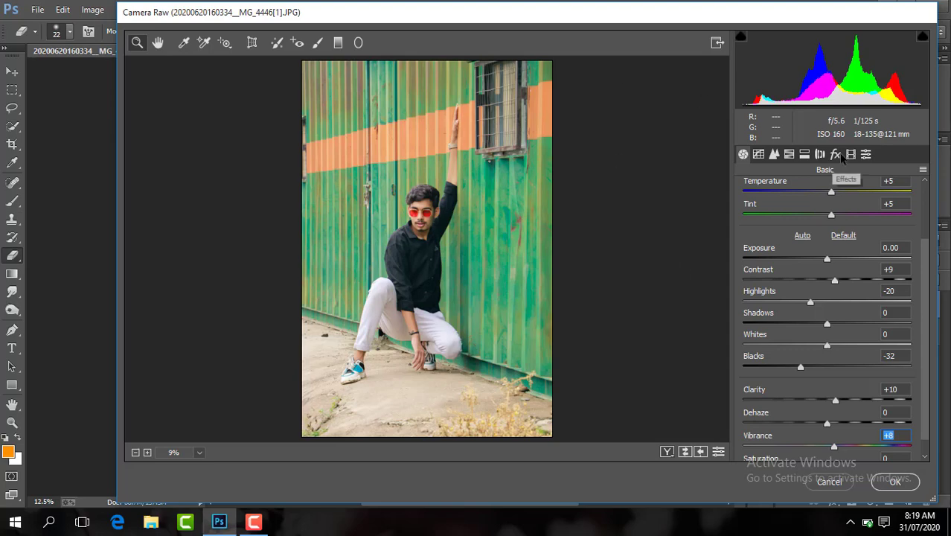
Set the upper end point of the RGB point tone curve to input 254 and output 254.
{"action": "left_click", "coordinate": [759, 154]}
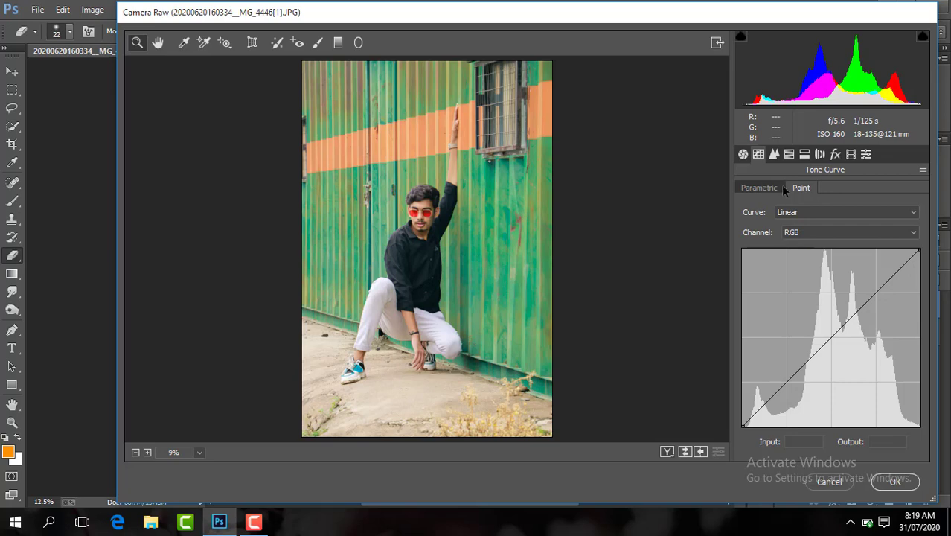
{"action": "left_click", "coordinate": [919, 250]}
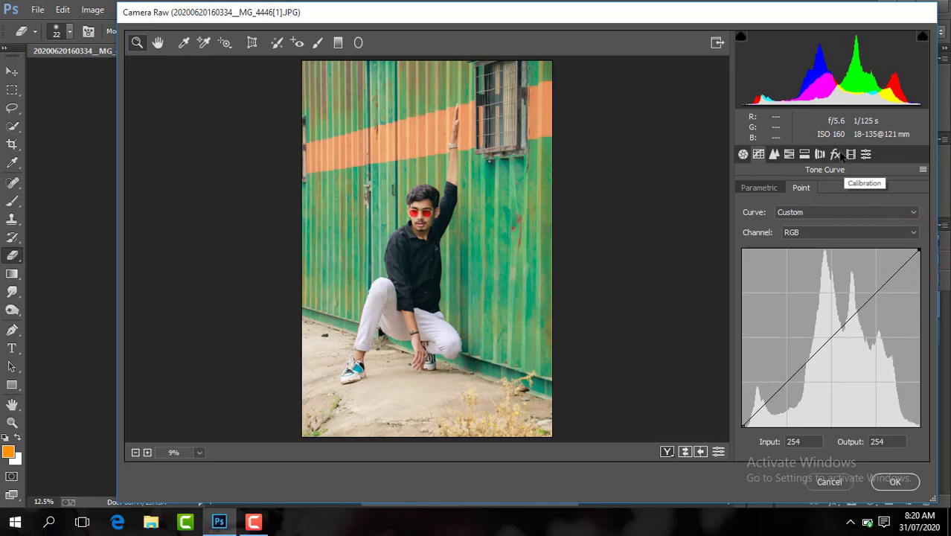
Add a graduated filter with Temperature -4 and Exposure -1.50, running from the photo's lower edge up to the man's chest.
{"action": "left_click", "coordinate": [338, 42]}
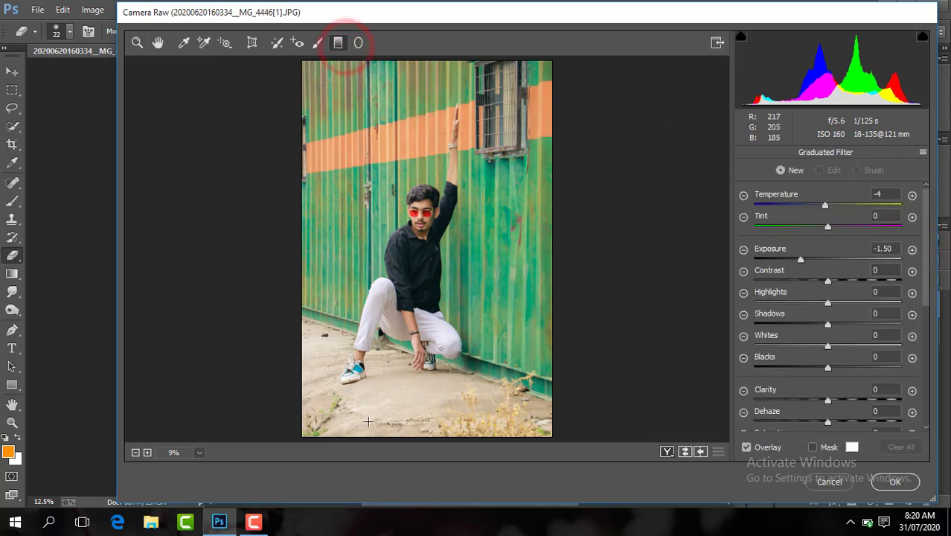
{"action": "left_click_drag", "start_coordinate": [420, 437], "coordinate": [422, 271]}
{"action": "left_click", "coordinate": [137, 42]}
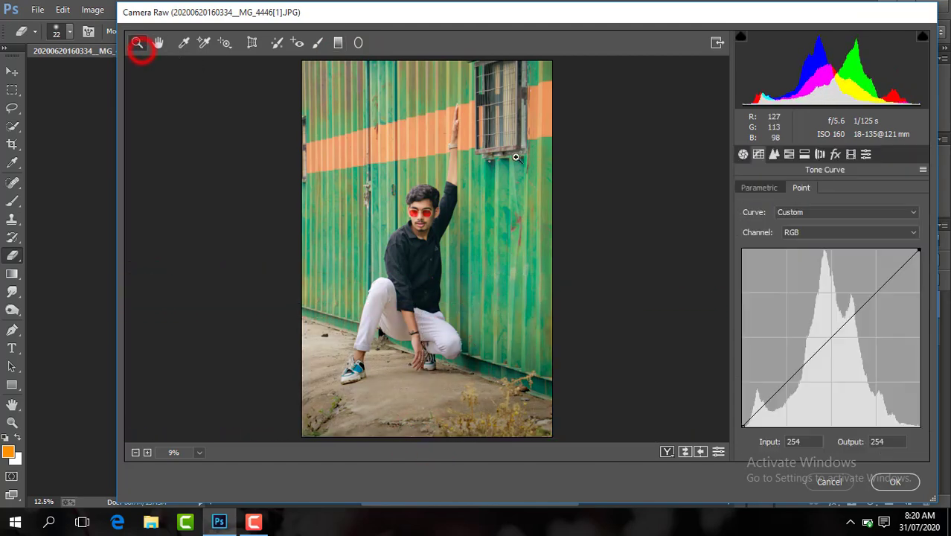
In the HSL adjustments, set the saturation of Greens to -100 and Yellows to -50.
{"action": "left_click", "coordinate": [789, 154]}
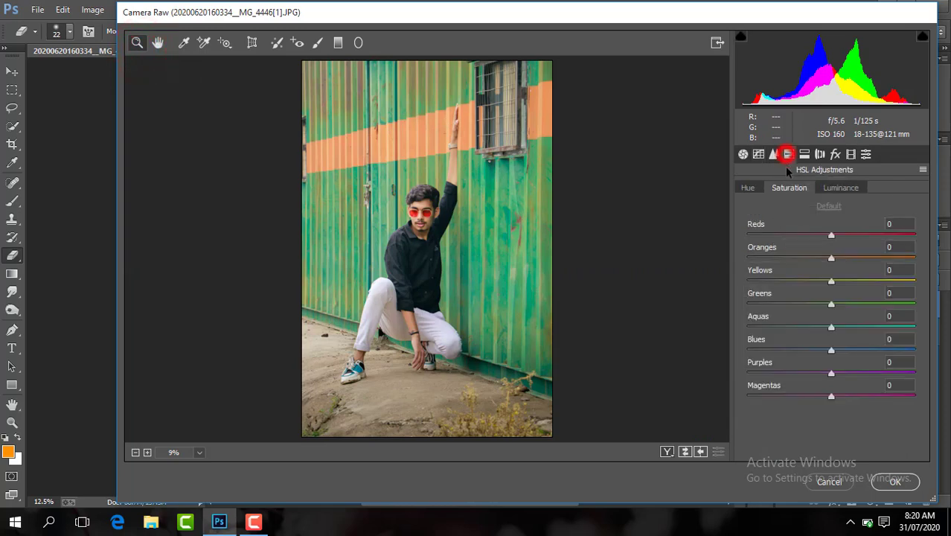
{"action": "left_click_drag", "start_coordinate": [831, 281], "coordinate": [779, 285]}
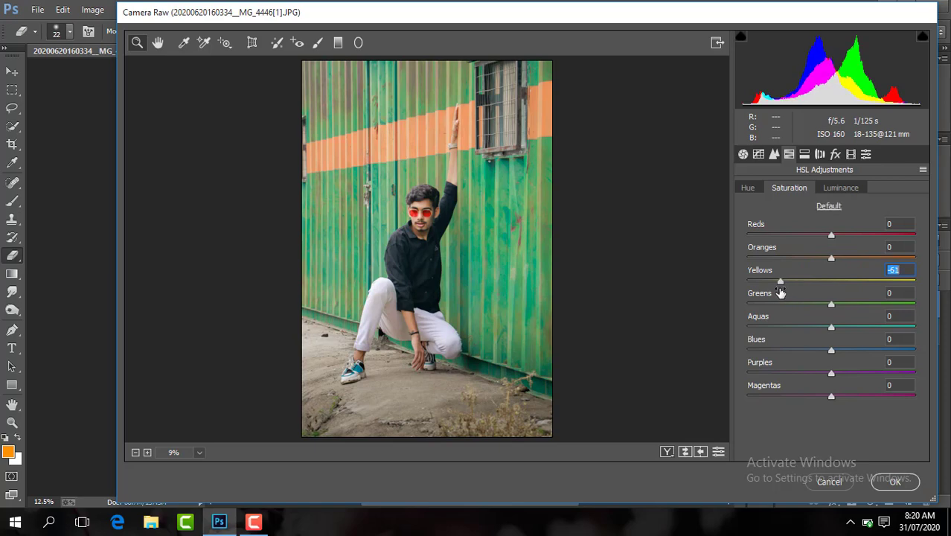
{"action": "left_click_drag", "start_coordinate": [831, 305], "coordinate": [790, 283]}
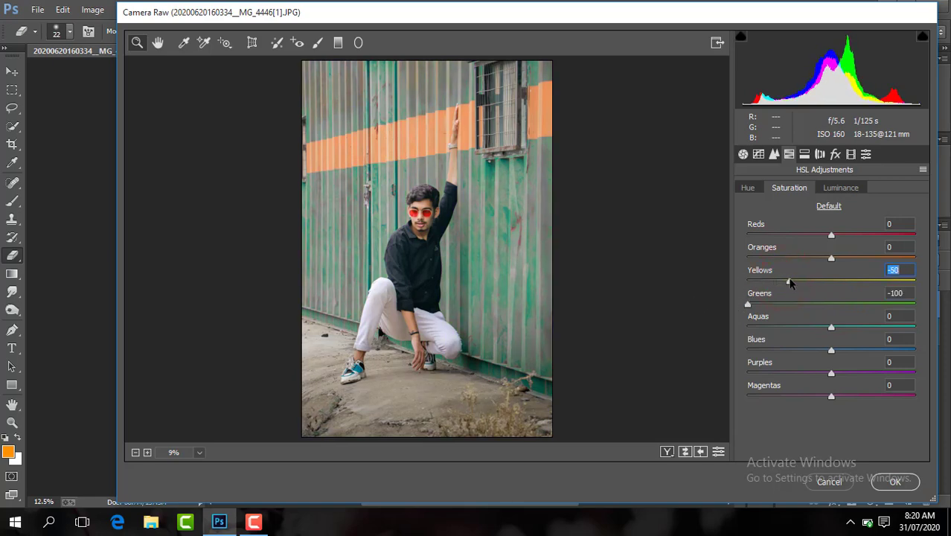
Shift the HSL hue of Aquas to +100 and Blues to +23.
{"action": "left_click", "coordinate": [744, 187]}
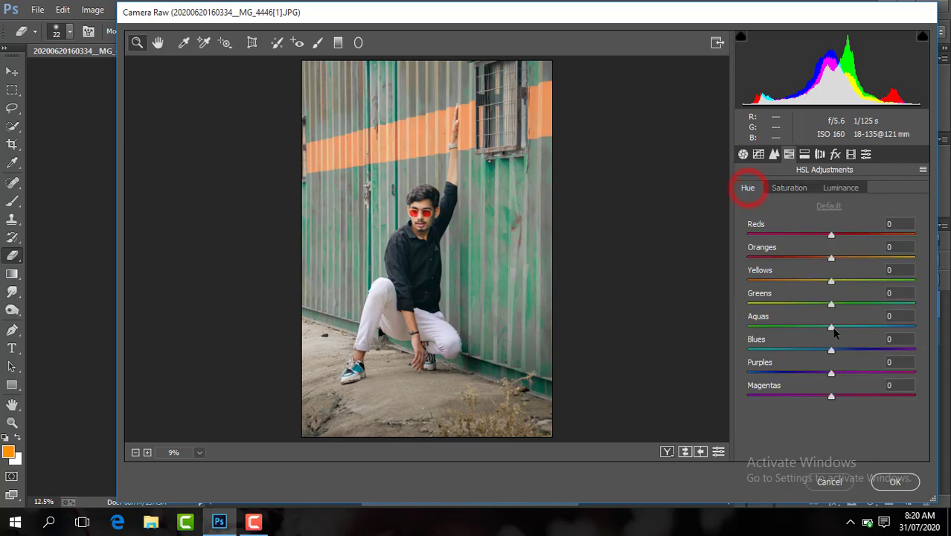
{"action": "left_click_drag", "start_coordinate": [831, 327], "coordinate": [919, 328]}
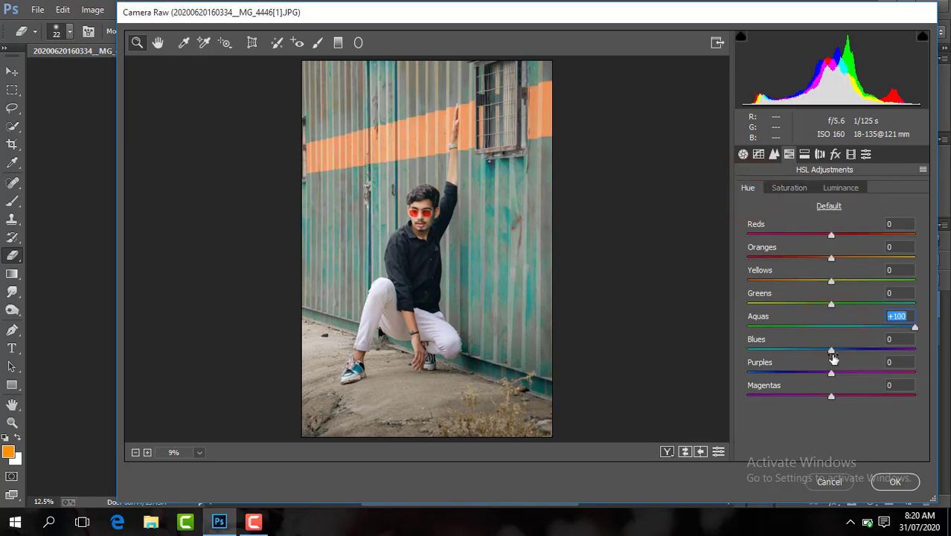
{"action": "left_click_drag", "start_coordinate": [831, 350], "coordinate": [852, 354]}
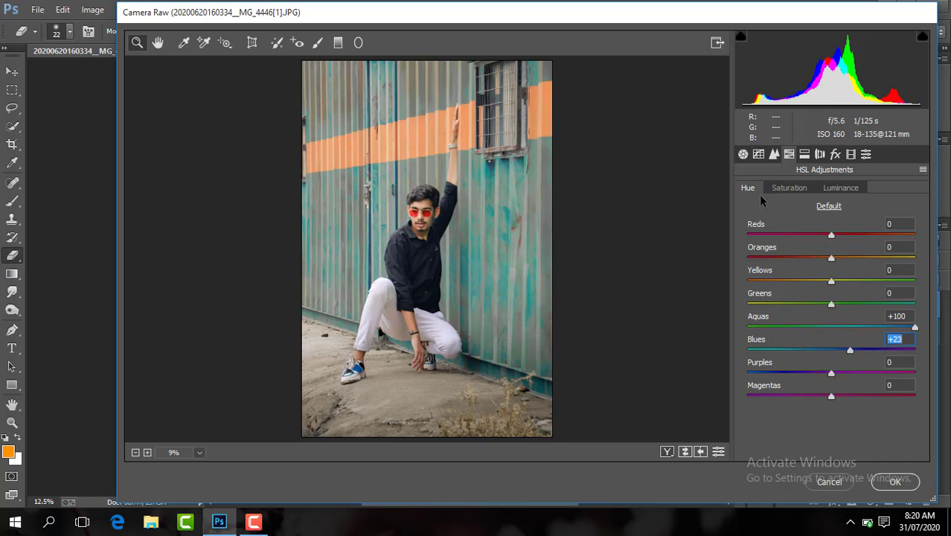
Lower the HSL saturation of Yellows to -100 and fit the whole photo in the preview.
{"action": "left_click", "coordinate": [790, 186]}
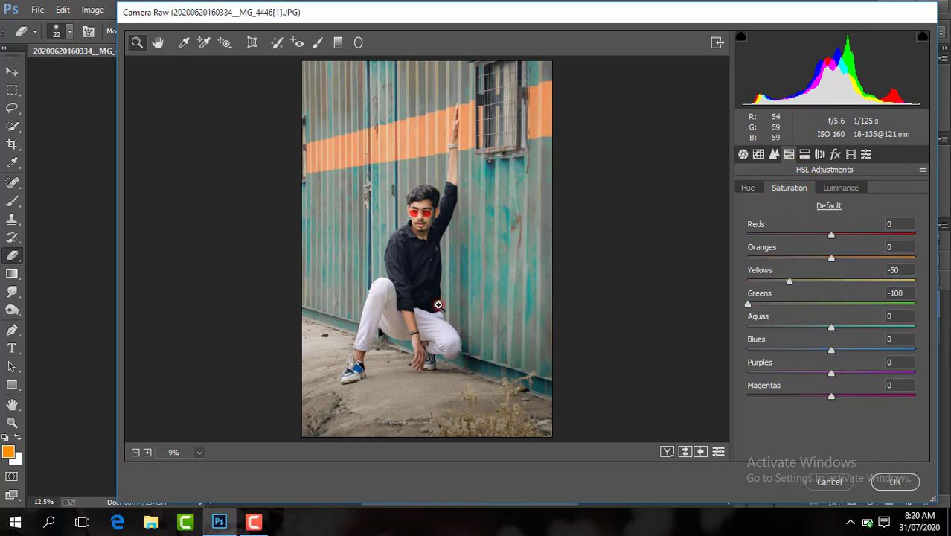
{"action": "left_click", "coordinate": [438, 305]}
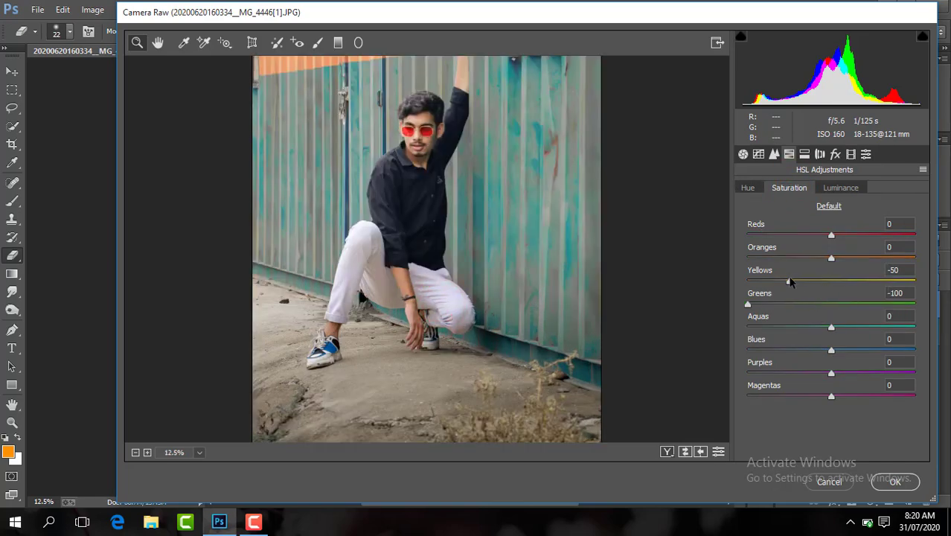
{"action": "left_click_drag", "start_coordinate": [789, 281], "coordinate": [694, 283]}
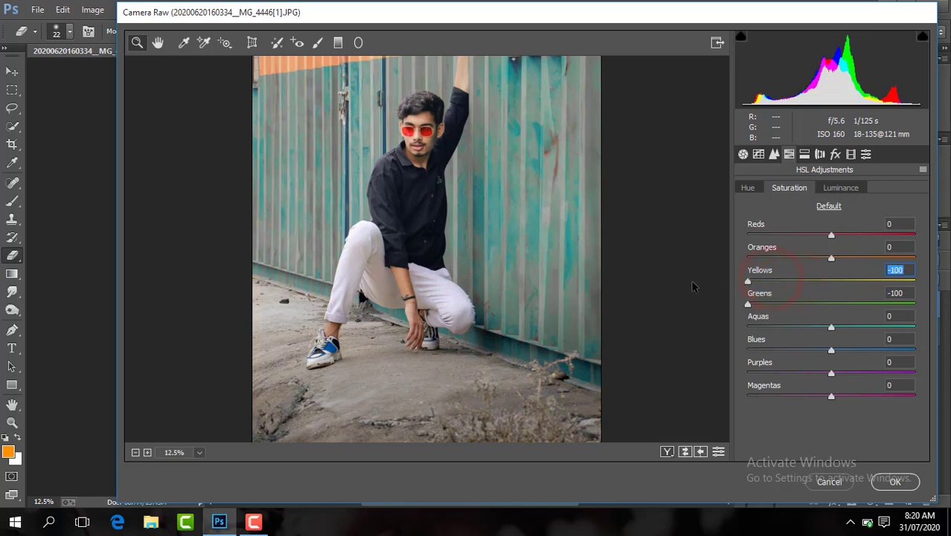
{"action": "left_click", "coordinate": [200, 452]}
{"action": "left_click", "coordinate": [206, 414]}
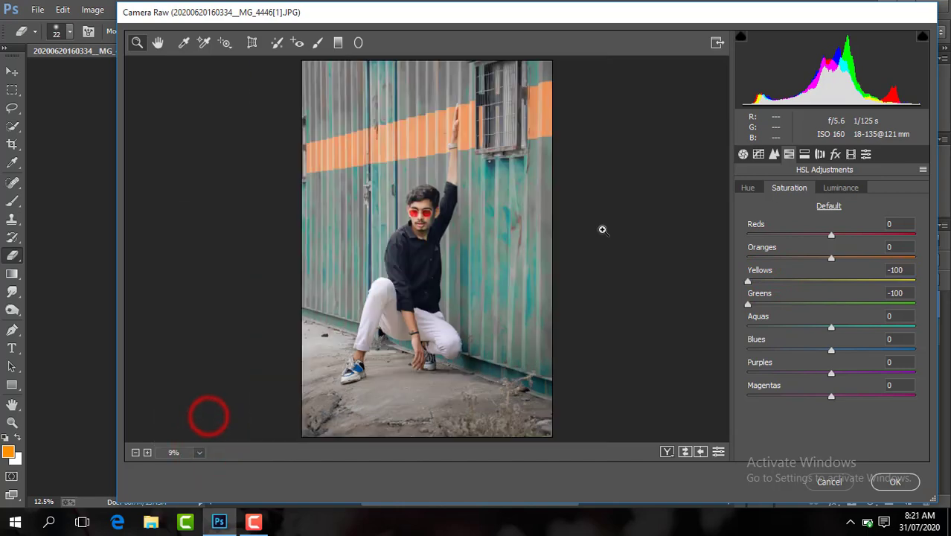
Set the sharpening Amount to 51 and the noise reduction Luminance to 12.
{"action": "left_click", "coordinate": [774, 154]}
{"action": "left_click_drag", "start_coordinate": [743, 213], "coordinate": [800, 215]}
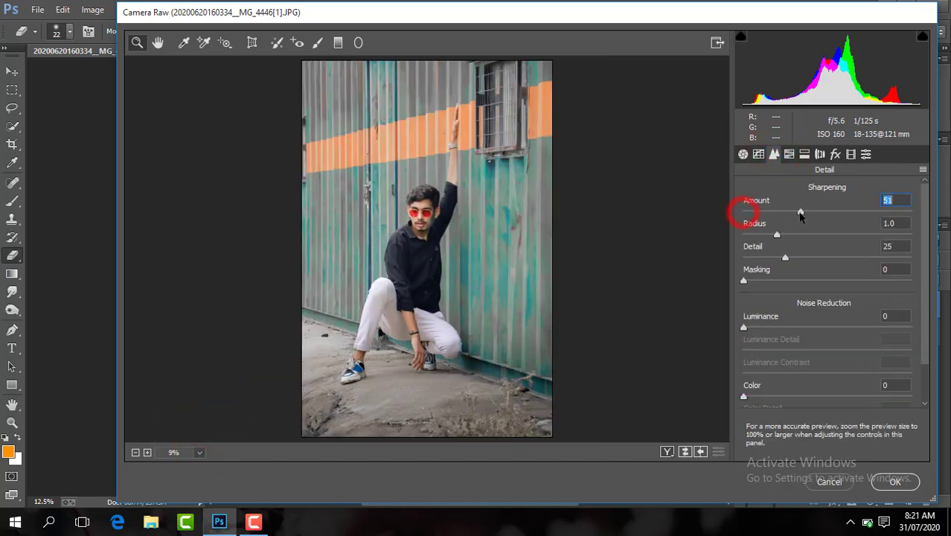
{"action": "left_click_drag", "start_coordinate": [745, 329], "coordinate": [762, 328]}
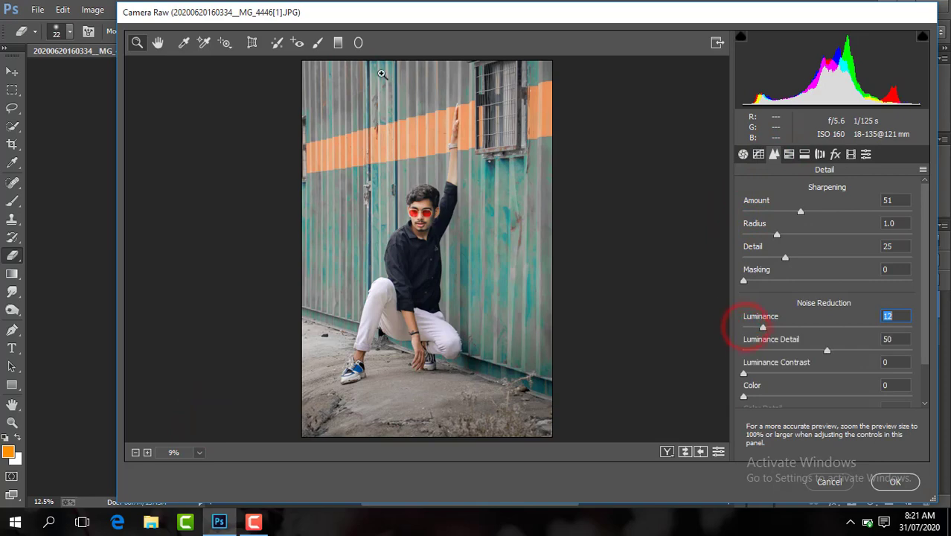
Change the exposure of the existing graduated filter over the ground to -1.65.
{"action": "left_click", "coordinate": [338, 42]}
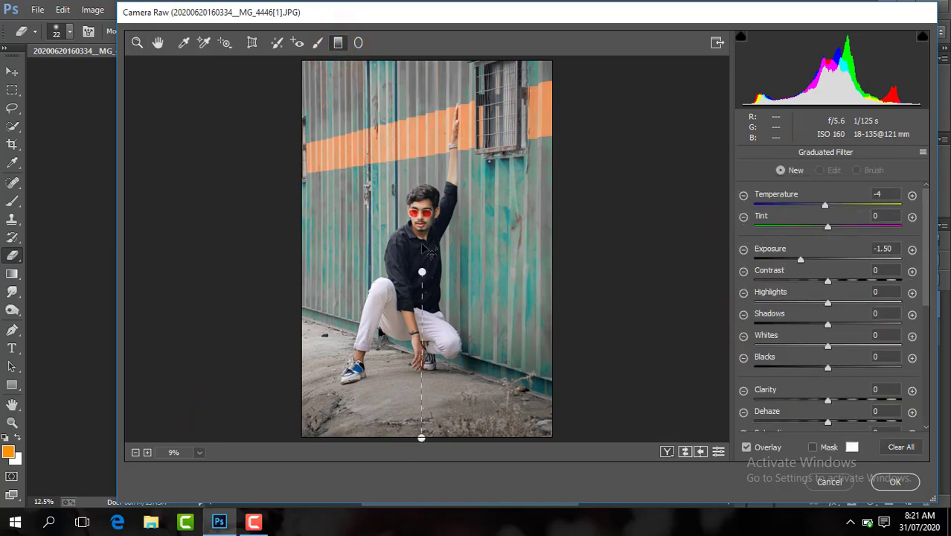
{"action": "left_click", "coordinate": [422, 272]}
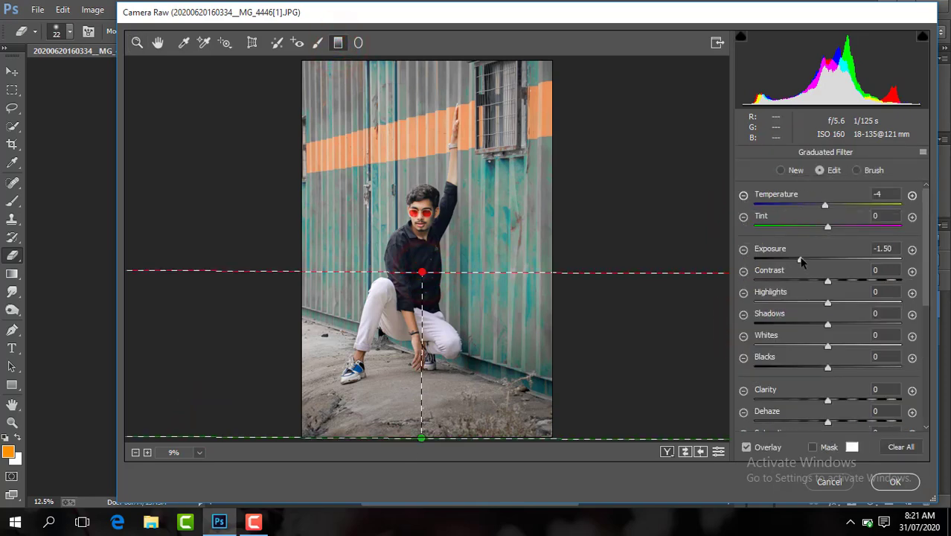
{"action": "left_click_drag", "start_coordinate": [801, 259], "coordinate": [795, 261]}
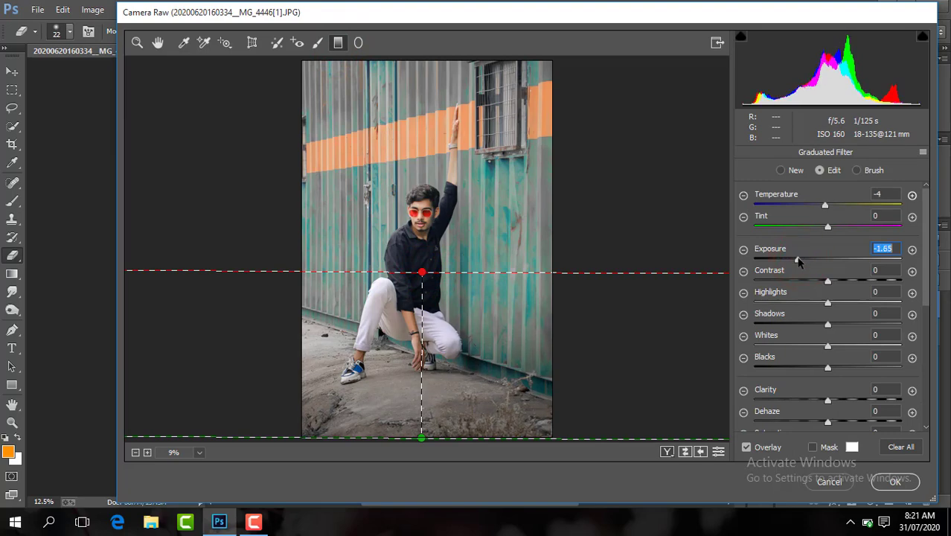
Draw a radial filter with Exposure -1.65 centred on the man and enlarge its ellipse well beyond the photo's edges.
{"action": "left_click", "coordinate": [358, 42]}
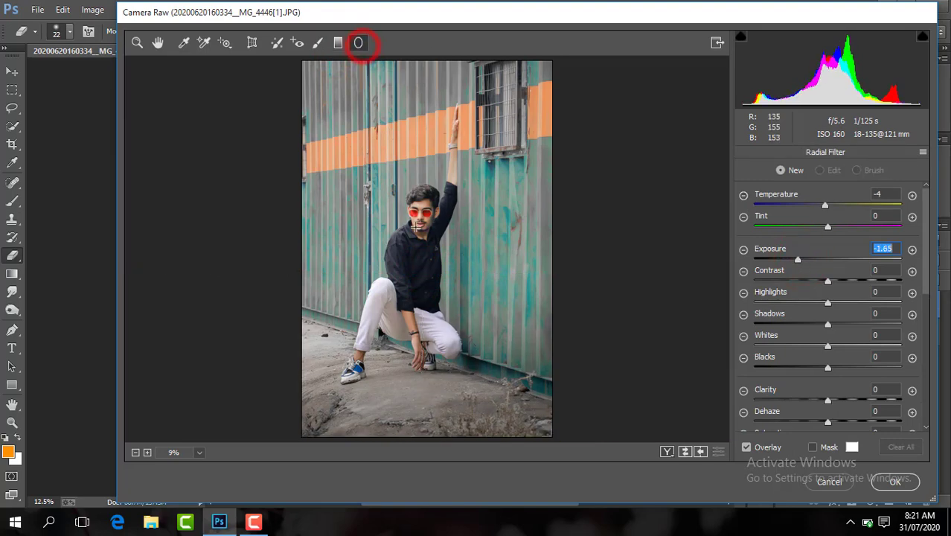
{"action": "left_click_drag", "start_coordinate": [420, 246], "coordinate": [545, 451]}
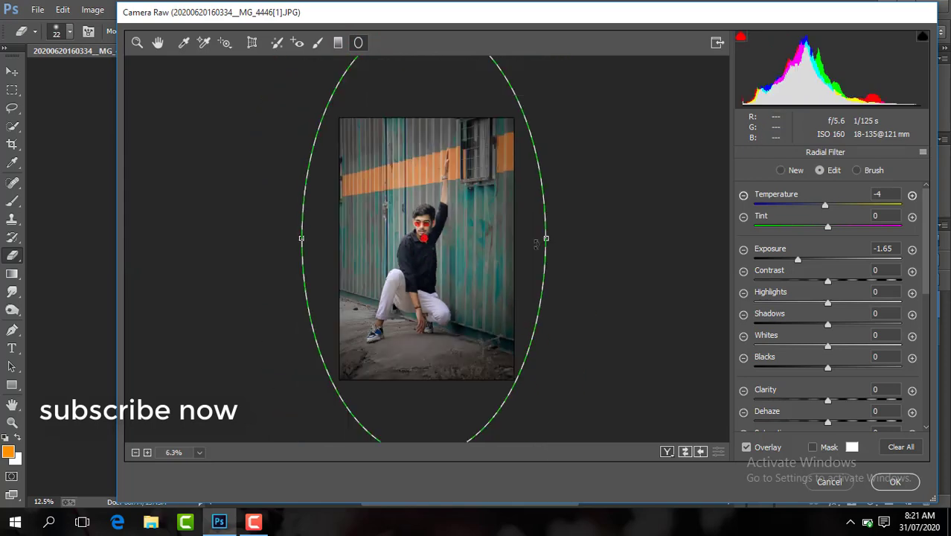
{"action": "left_click_drag", "start_coordinate": [545, 240], "coordinate": [599, 240]}
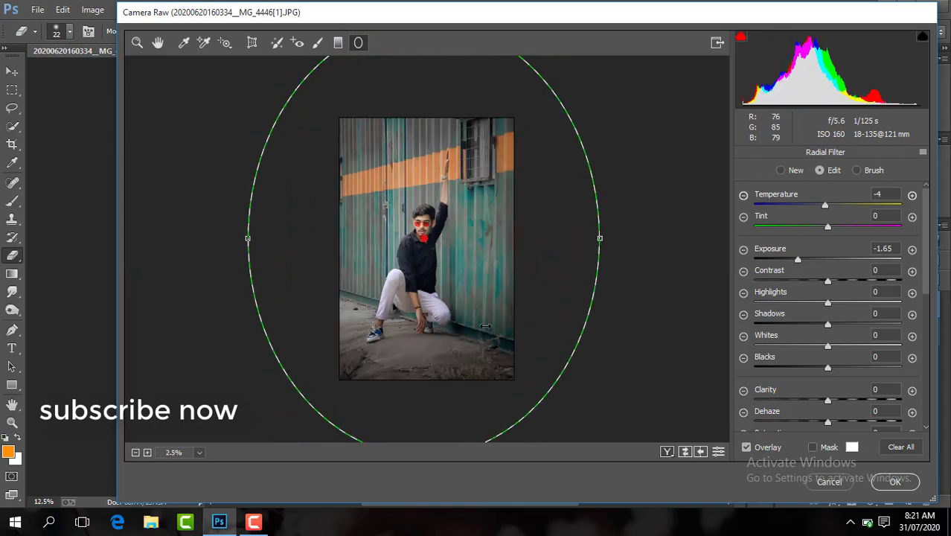
{"action": "scroll", "coordinate": [445, 319], "scroll_direction": "down", "scroll_amount": 2}
{"action": "left_click_drag", "start_coordinate": [426, 330], "coordinate": [425, 460]}
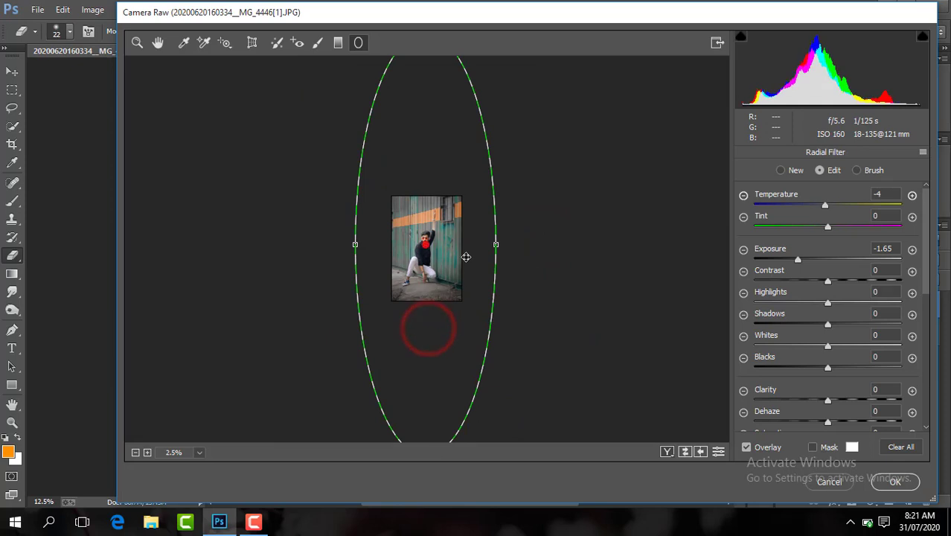
{"action": "left_click_drag", "start_coordinate": [497, 244], "coordinate": [513, 246]}
{"action": "scroll", "coordinate": [514, 246], "scroll_direction": "up", "scroll_amount": 2}
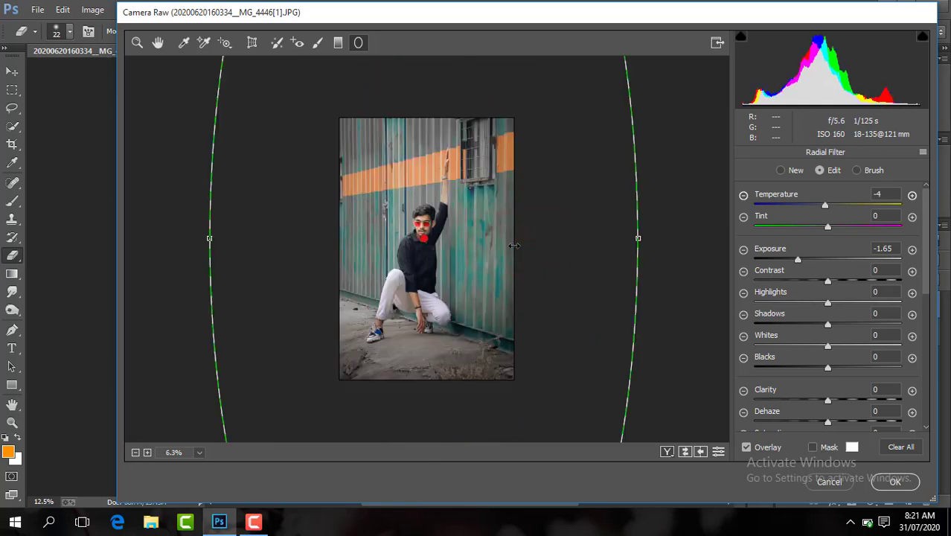
Apply the Camera Raw filter with the radial filter's Exposure set to -2.00, and compare Layer 1 with the original by toggling its visibility.
{"action": "left_click_drag", "start_coordinate": [798, 261], "coordinate": [791, 260]}
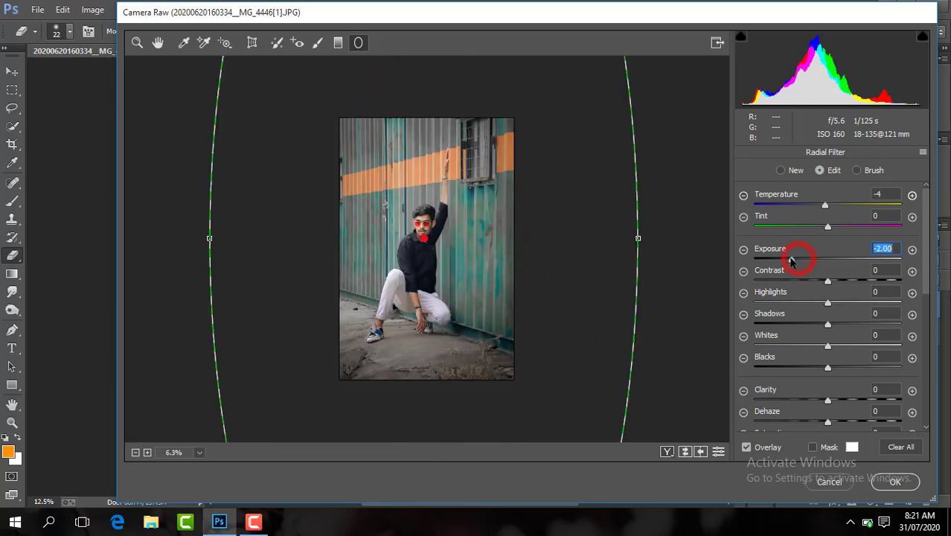
{"action": "left_click", "coordinate": [894, 481]}
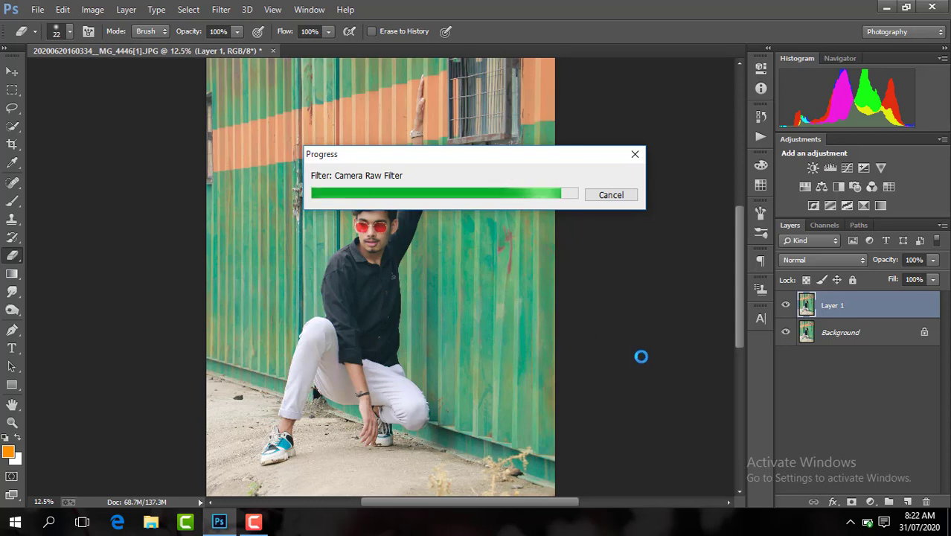
{"action": "left_click", "coordinate": [784, 307]}
{"action": "left_click", "coordinate": [783, 306]}
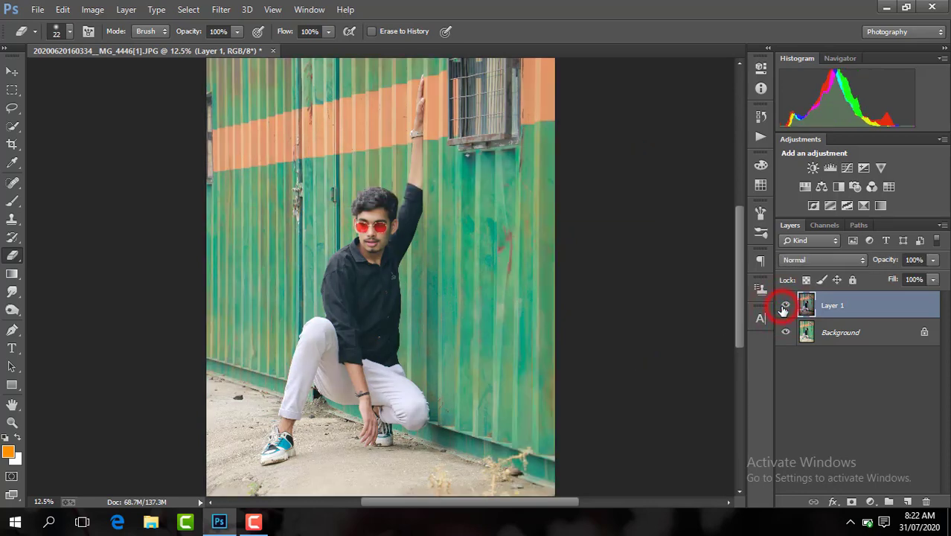
{"action": "left_click", "coordinate": [783, 307]}
{"action": "left_click", "coordinate": [783, 306]}
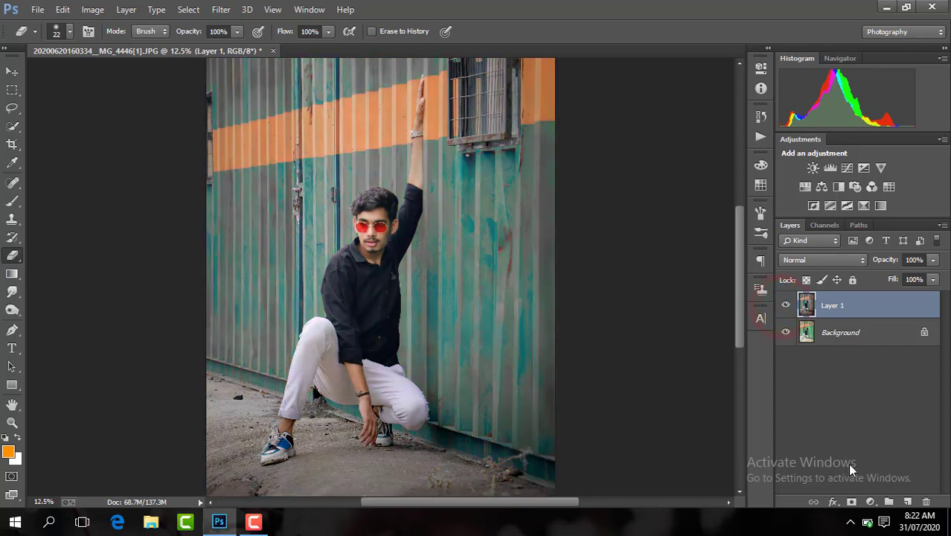
Add a Channel Mixer adjustment layer and set its Blue output channel to Green 70% and Blue 30%.
{"action": "left_click", "coordinate": [869, 501]}
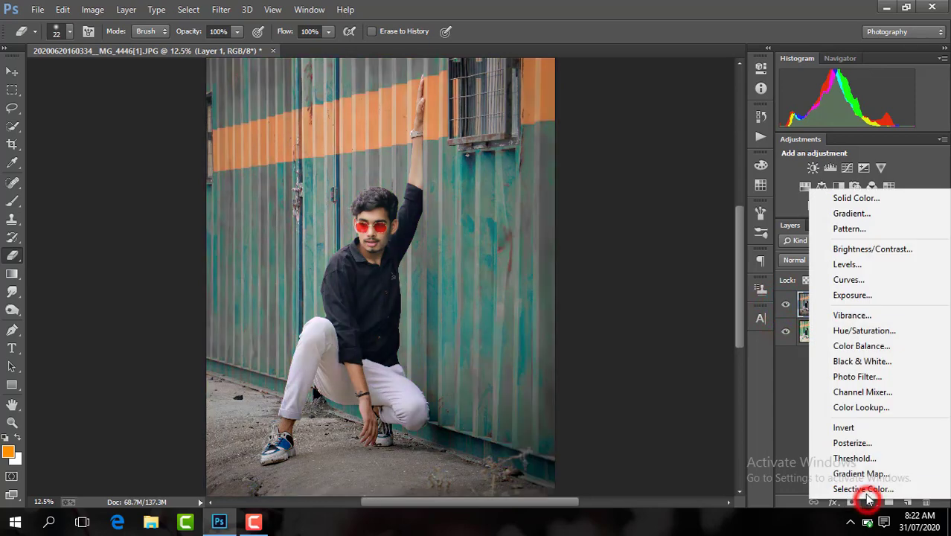
{"action": "left_click", "coordinate": [856, 391]}
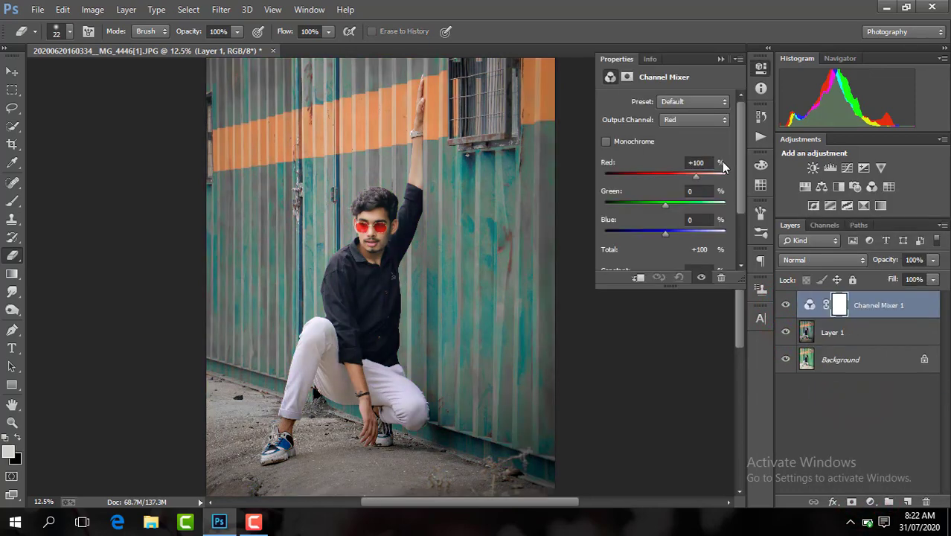
{"action": "left_click", "coordinate": [670, 119]}
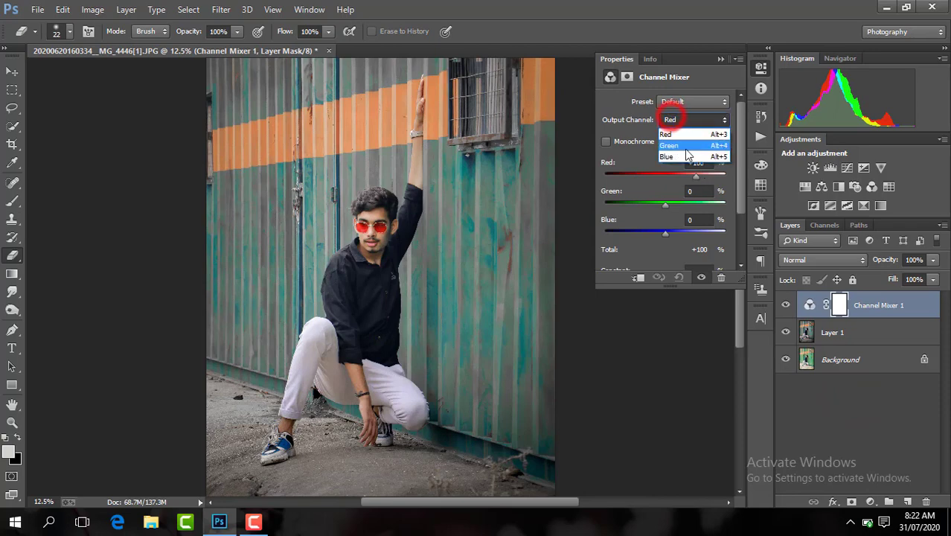
{"action": "left_click", "coordinate": [679, 157]}
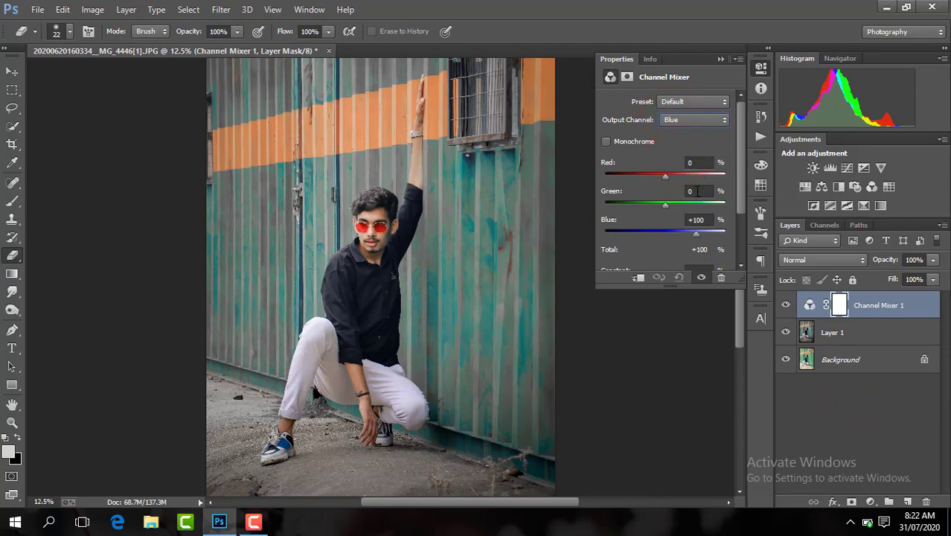
{"action": "left_click", "coordinate": [698, 190]}
{"action": "type", "text": "70"}
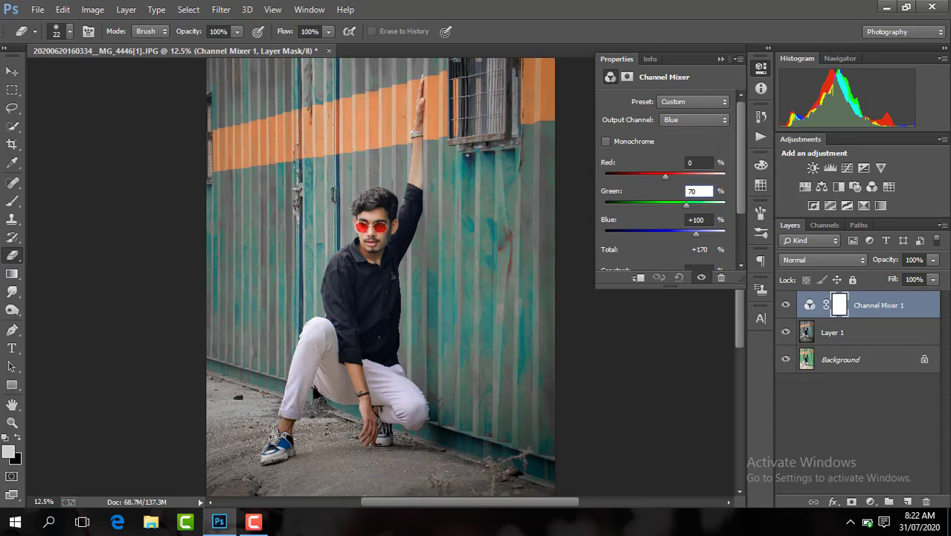
{"action": "key", "text": "Return"}
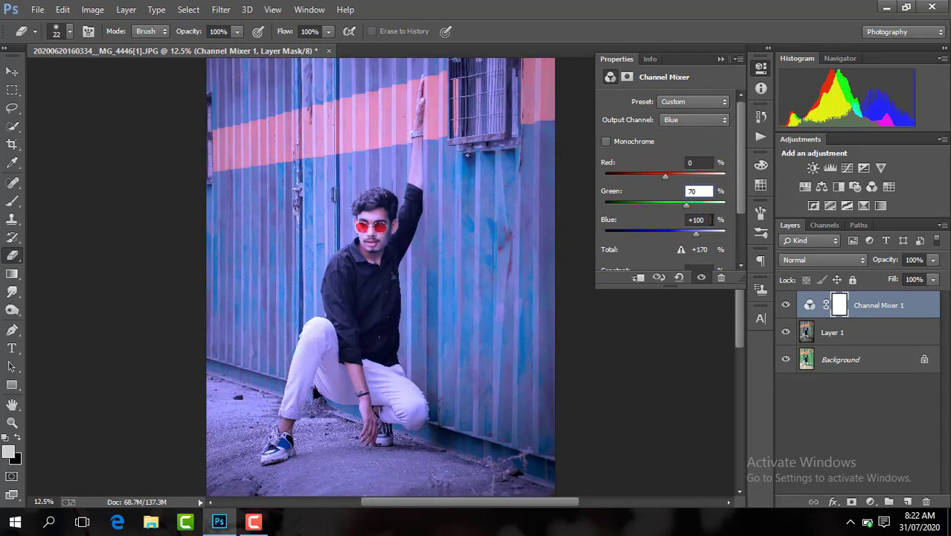
{"action": "left_click", "coordinate": [703, 220]}
{"action": "type", "text": "30"}
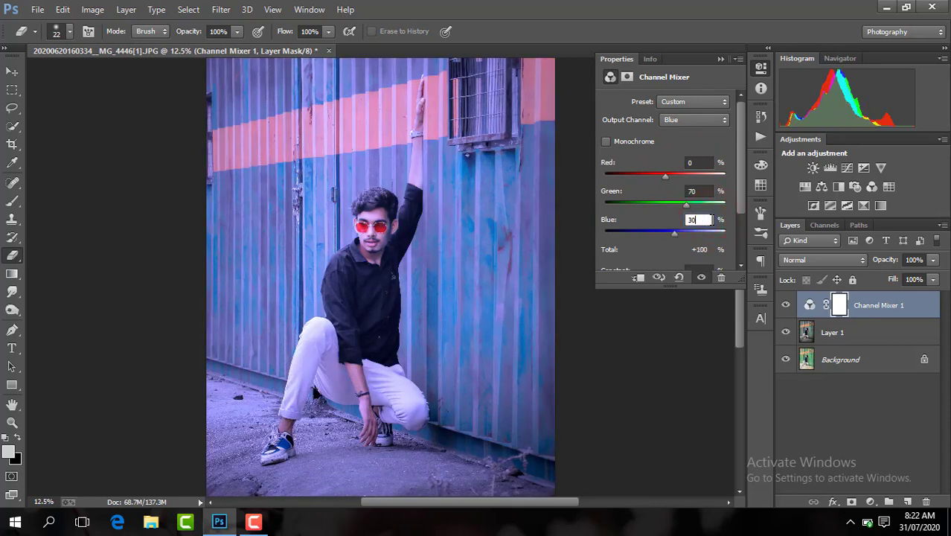
{"action": "key", "text": "Return"}
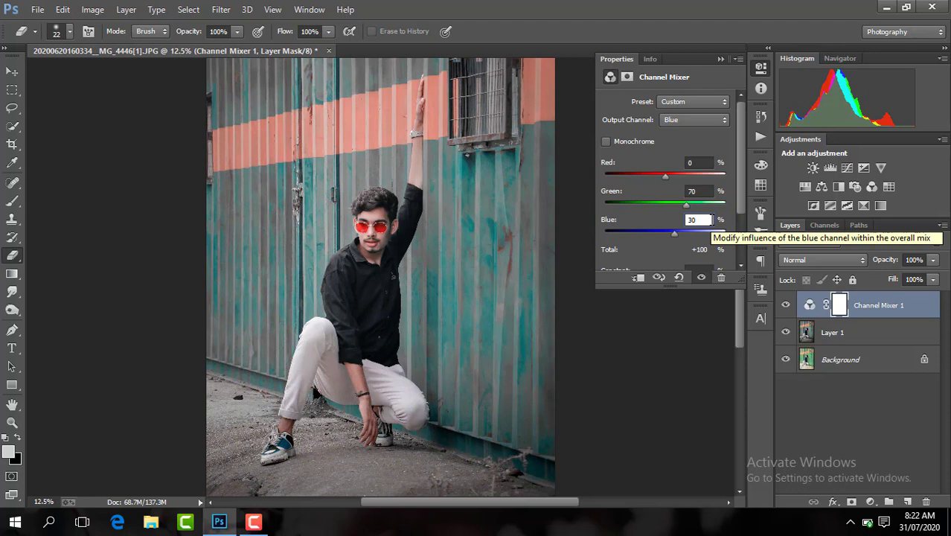
{"action": "left_click", "coordinate": [720, 59]}
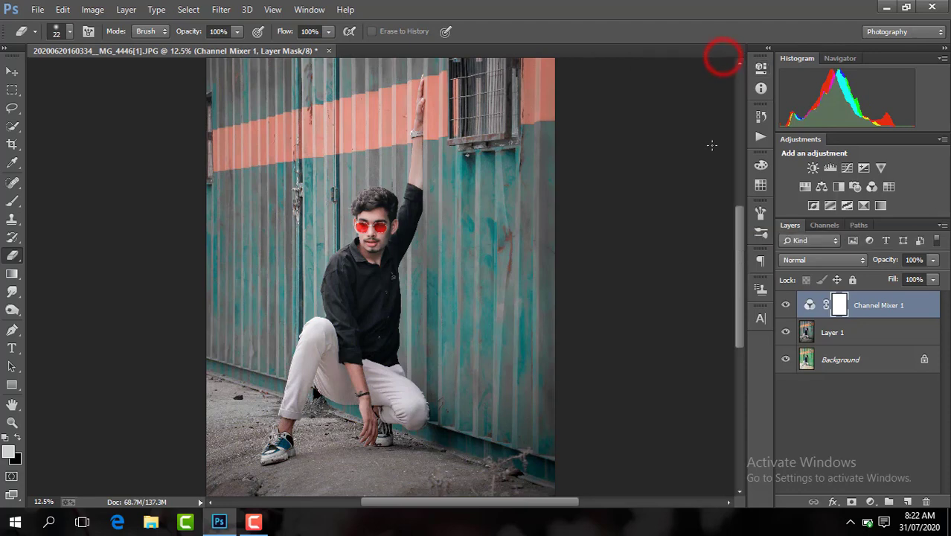
Add a Selective Color adjustment layer and, for Reds, lower Cyan to nearly -100% and raise Yellow to nearly +100%.
{"action": "left_click", "coordinate": [870, 501]}
{"action": "left_click", "coordinate": [882, 492]}
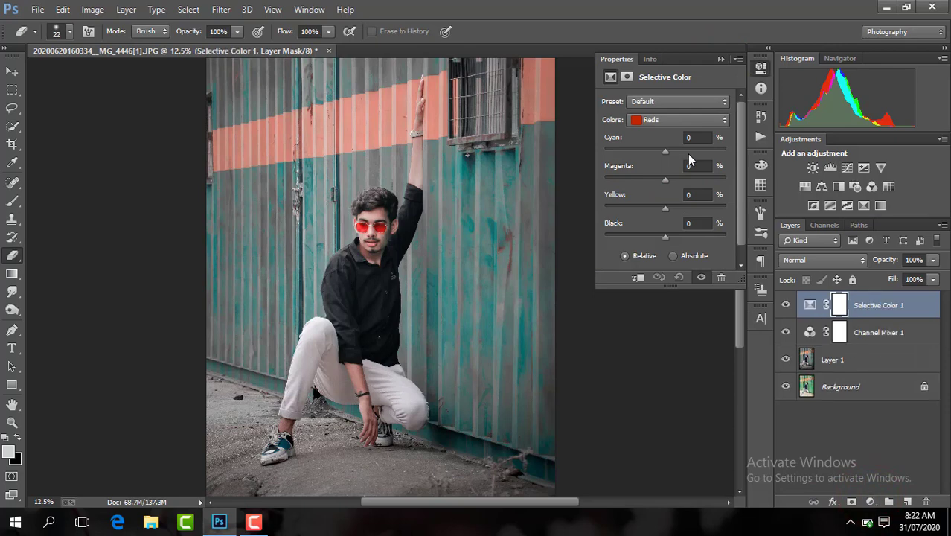
{"action": "left_click_drag", "start_coordinate": [665, 151], "coordinate": [580, 150]}
{"action": "left_click_drag", "start_coordinate": [666, 206], "coordinate": [759, 213]}
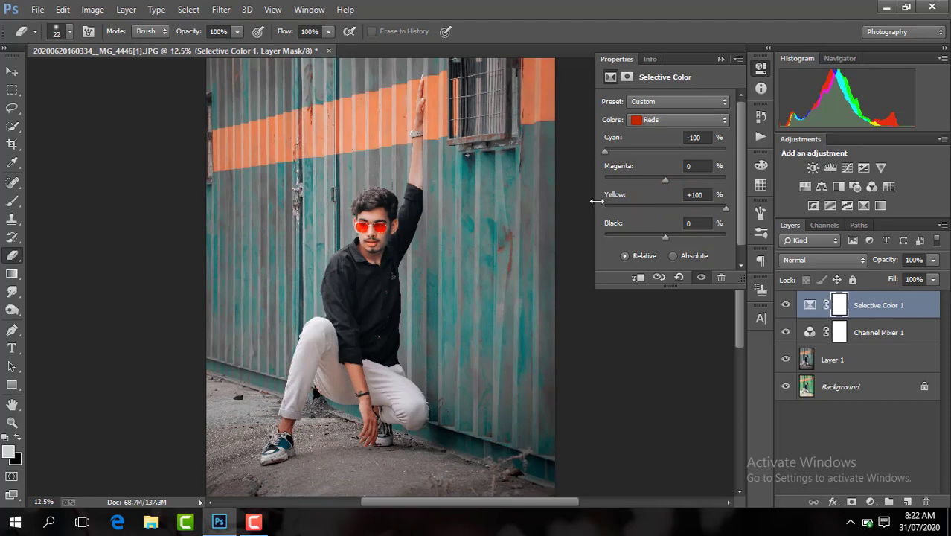
{"action": "left_click", "coordinate": [718, 210]}
{"action": "left_click_drag", "start_coordinate": [604, 151], "coordinate": [614, 151]}
Set Black to -50% for the Whites in the Selective Color adjustment.
{"action": "left_click", "coordinate": [671, 121]}
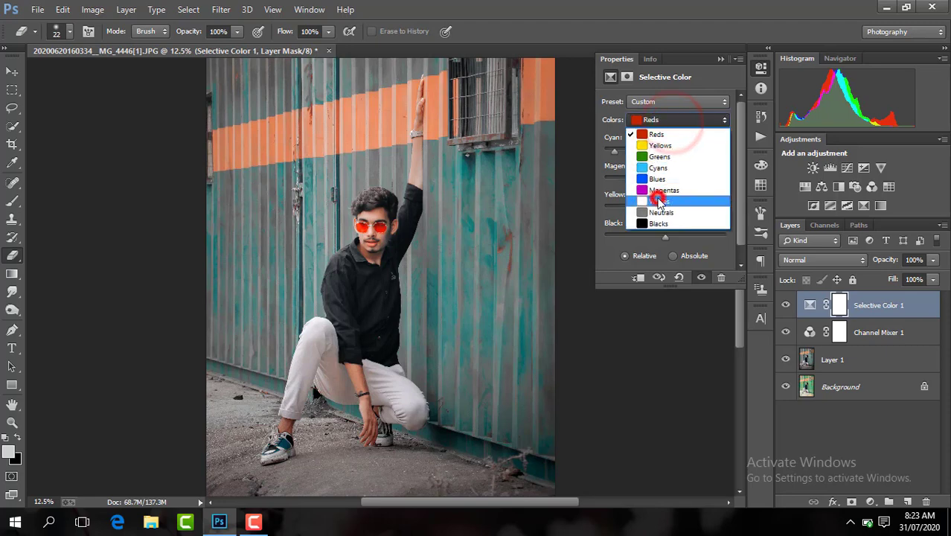
{"action": "left_click", "coordinate": [657, 200]}
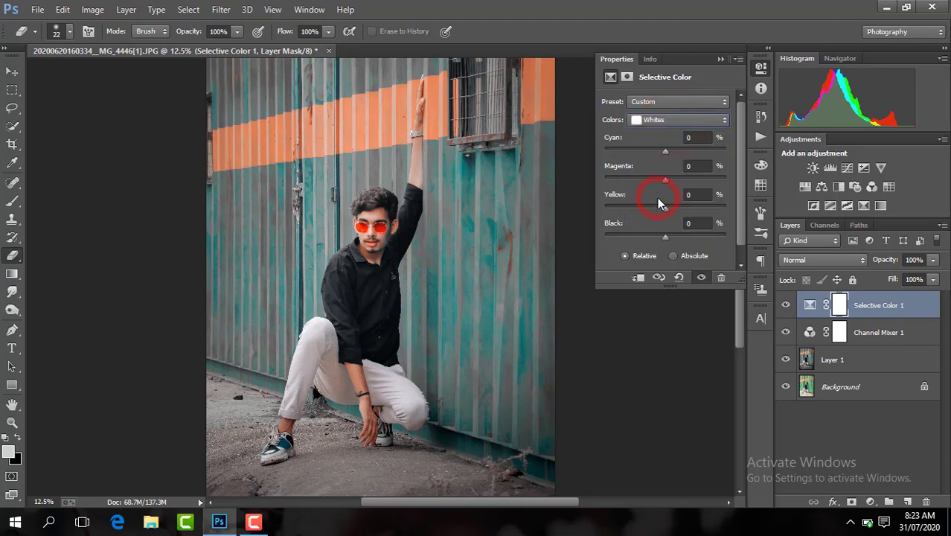
{"action": "left_click", "coordinate": [699, 224]}
{"action": "type", "text": "-"}
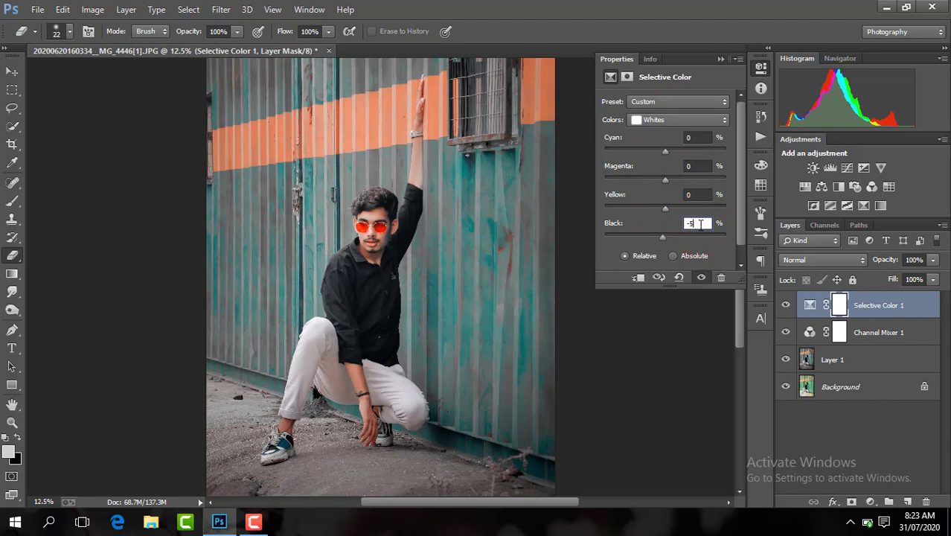
{"action": "type", "text": "50"}
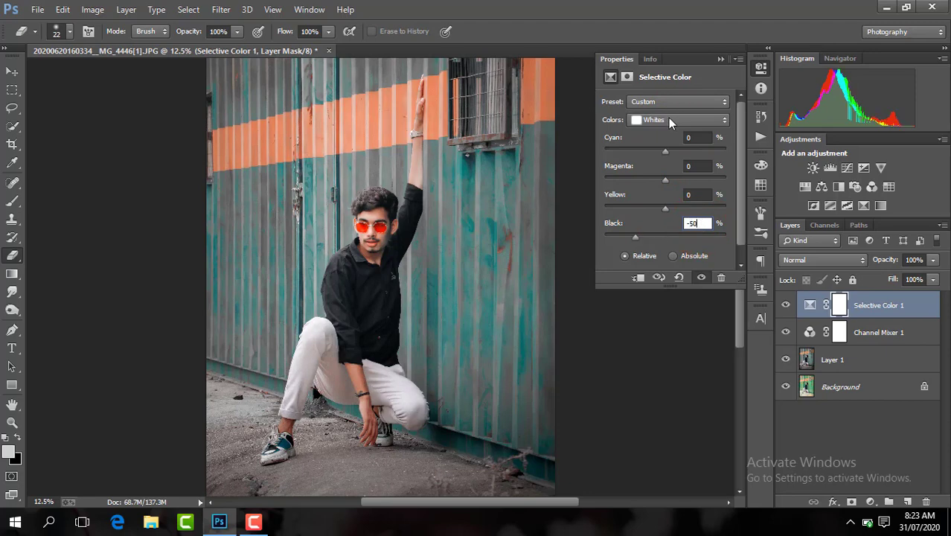
Set Cyan to +10% and Yellow to +5% for the Neutrals in the Selective Color adjustment.
{"action": "left_click", "coordinate": [669, 119]}
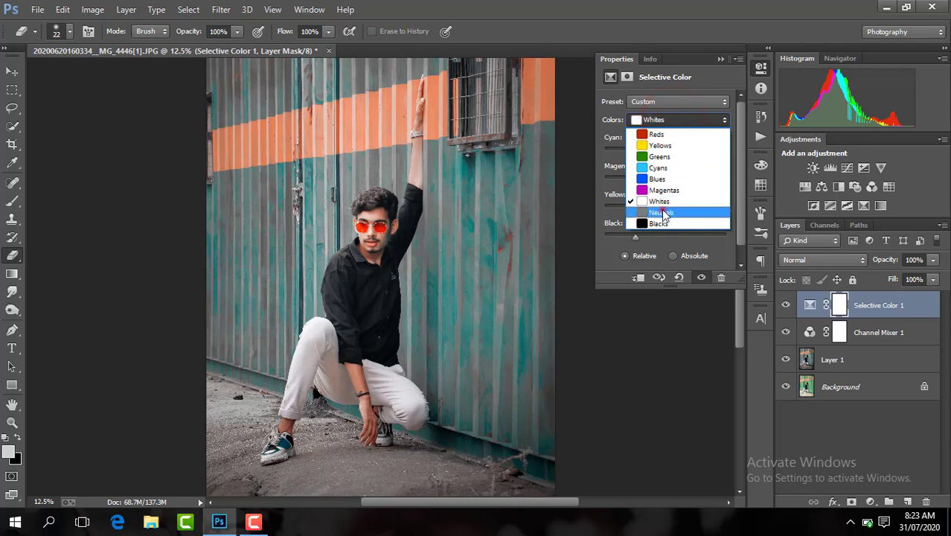
{"action": "left_click", "coordinate": [662, 212]}
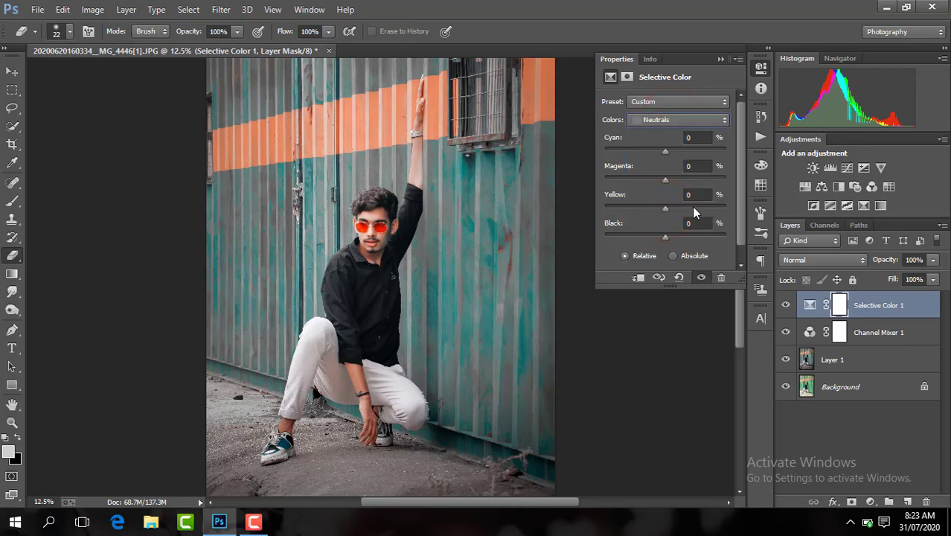
{"action": "left_click_drag", "start_coordinate": [665, 148], "coordinate": [673, 153]}
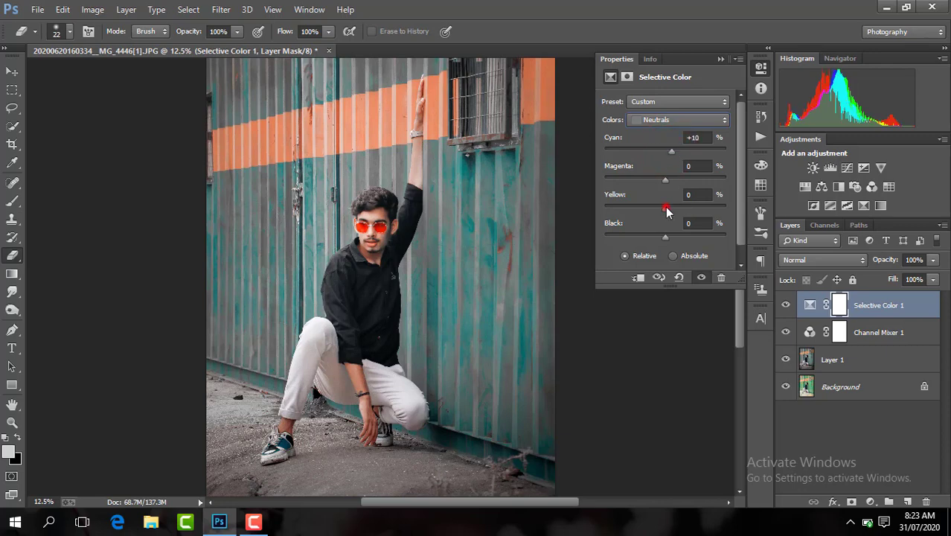
{"action": "left_click_drag", "start_coordinate": [668, 212], "coordinate": [668, 207]}
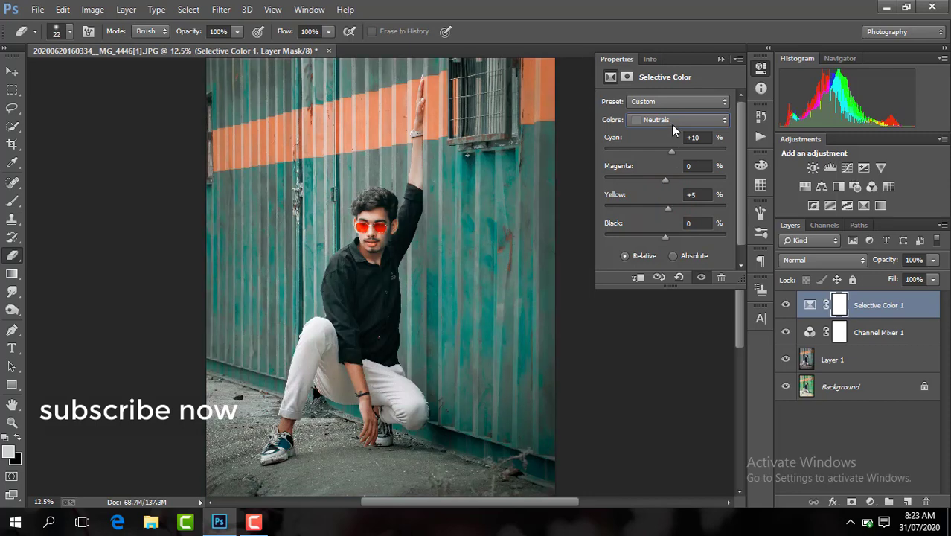
Set Yellow to -10% and Black to 5% for the Blacks in the Selective Color adjustment.
{"action": "left_click", "coordinate": [671, 121]}
{"action": "left_click", "coordinate": [672, 225]}
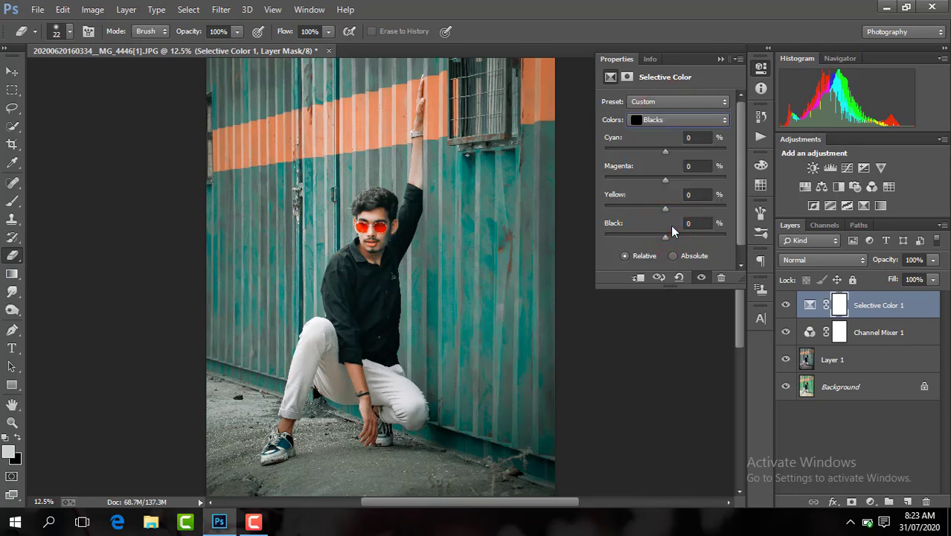
{"action": "left_click", "coordinate": [695, 195]}
{"action": "type", "text": "-10"}
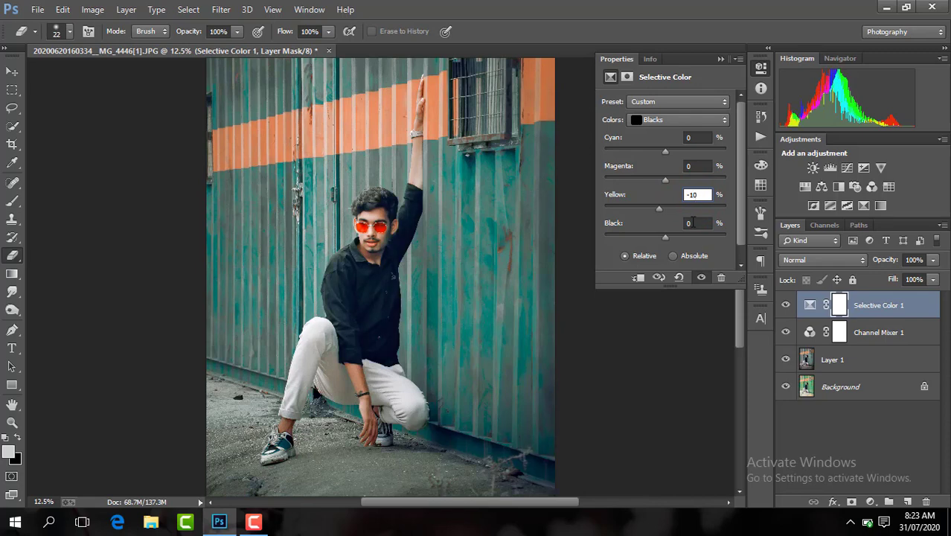
{"action": "left_click", "coordinate": [692, 222]}
{"action": "type", "text": "1"}
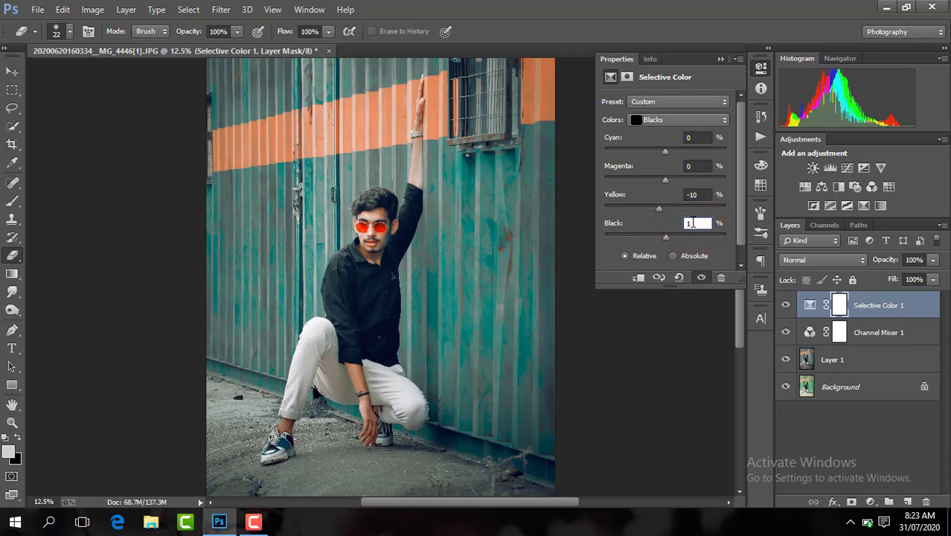
{"action": "type", "text": "0"}
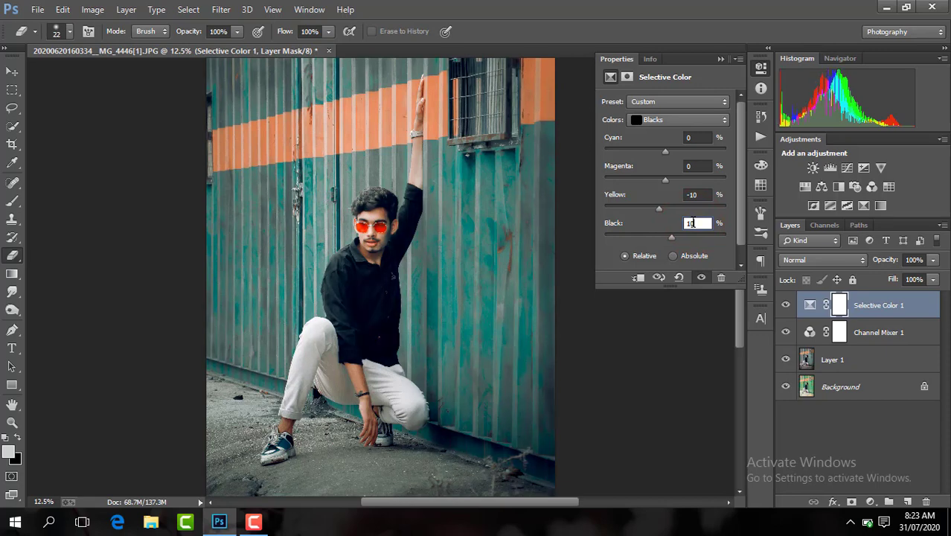
{"action": "double_click", "coordinate": [703, 222]}
{"action": "type", "text": "5"}
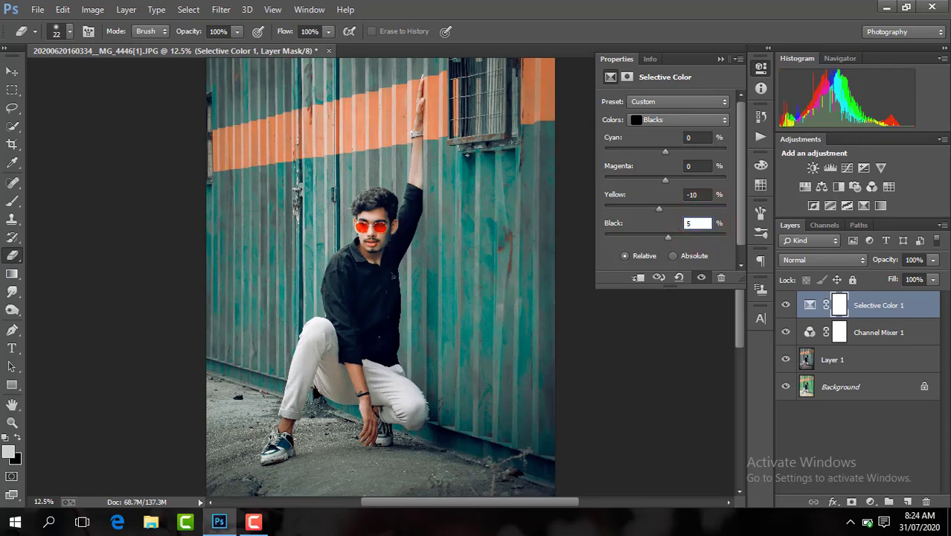
Set Magenta to +3% and raise Cyan slightly for the Blacks, and close the Selective Color settings.
{"action": "left_click_drag", "start_coordinate": [664, 180], "coordinate": [667, 180]}
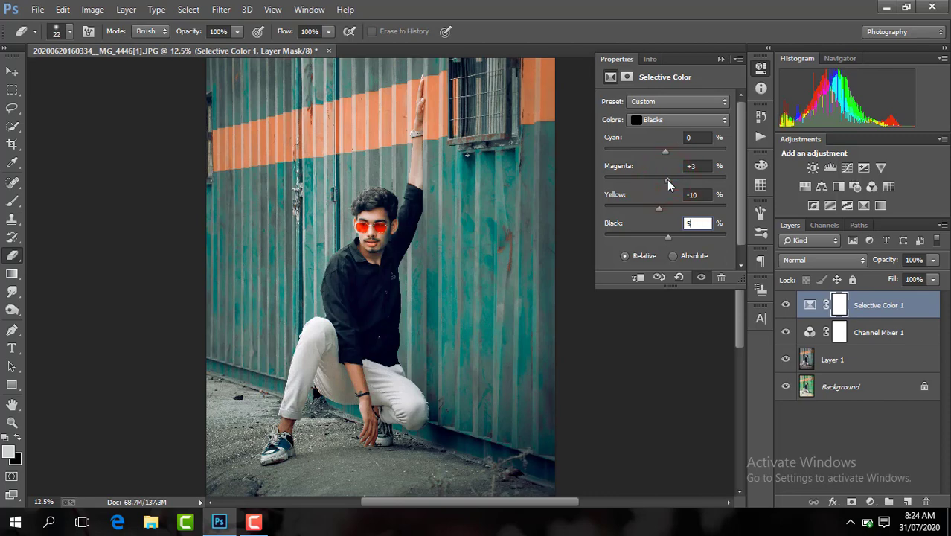
{"action": "left_click_drag", "start_coordinate": [665, 154], "coordinate": [669, 155]}
{"action": "left_click", "coordinate": [718, 57]}
Merge all visible layers and duplicate the merged image onto a new layer above the Background.
{"action": "key", "text": "ctrl+minus"}
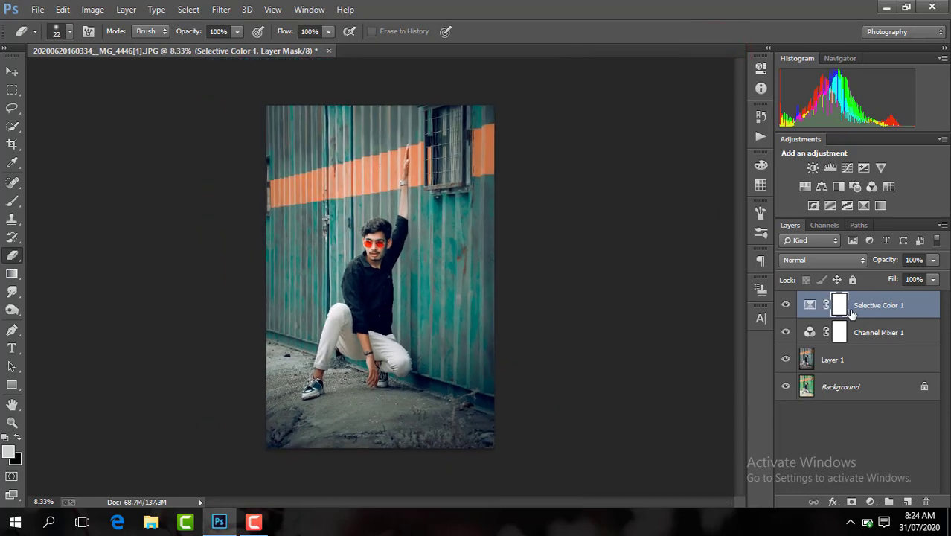
{"action": "right_click", "coordinate": [818, 294]}
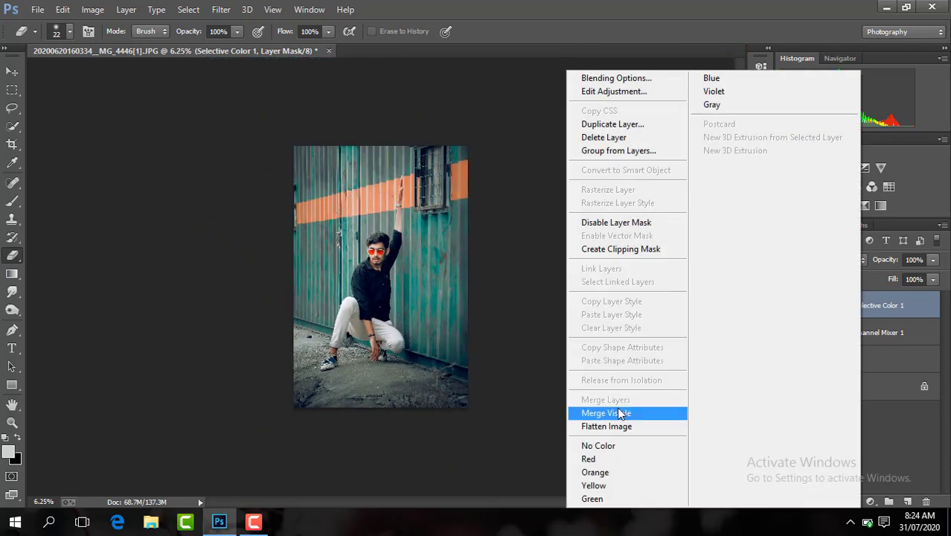
{"action": "left_click", "coordinate": [617, 409]}
{"action": "key", "text": "ctrl+plus"}
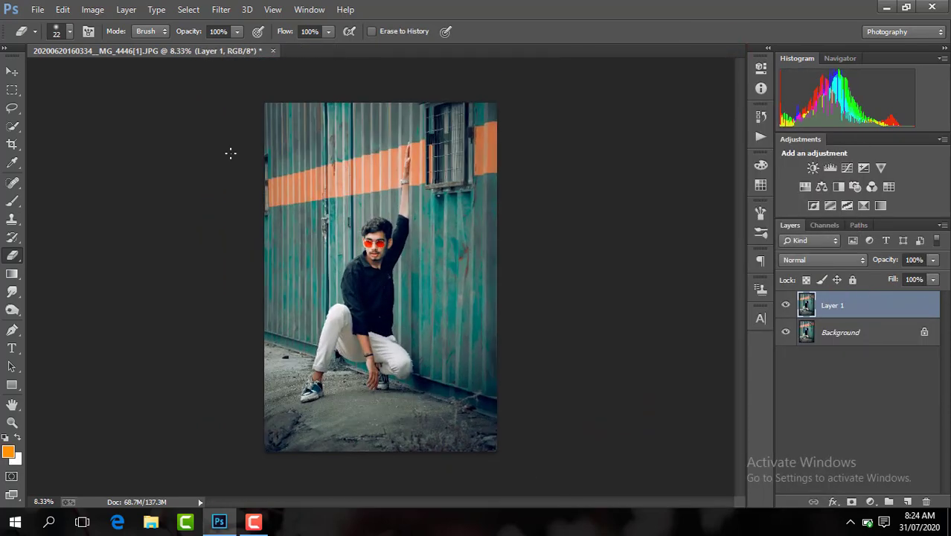
Open the Camera Raw Filter on Layer 1 and lower the HSL saturation of Blues to -24.
{"action": "left_click", "coordinate": [220, 9]}
{"action": "left_click", "coordinate": [270, 91]}
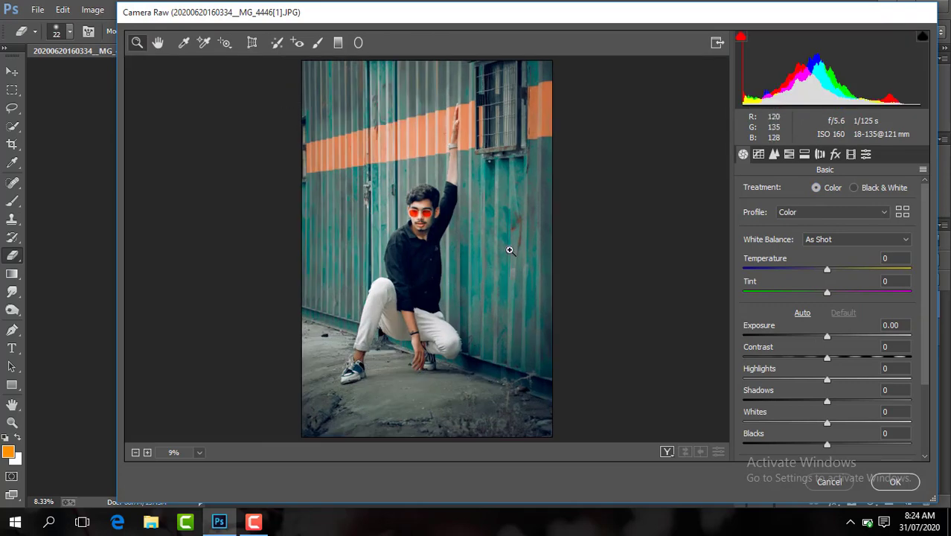
{"action": "left_click", "coordinate": [788, 154]}
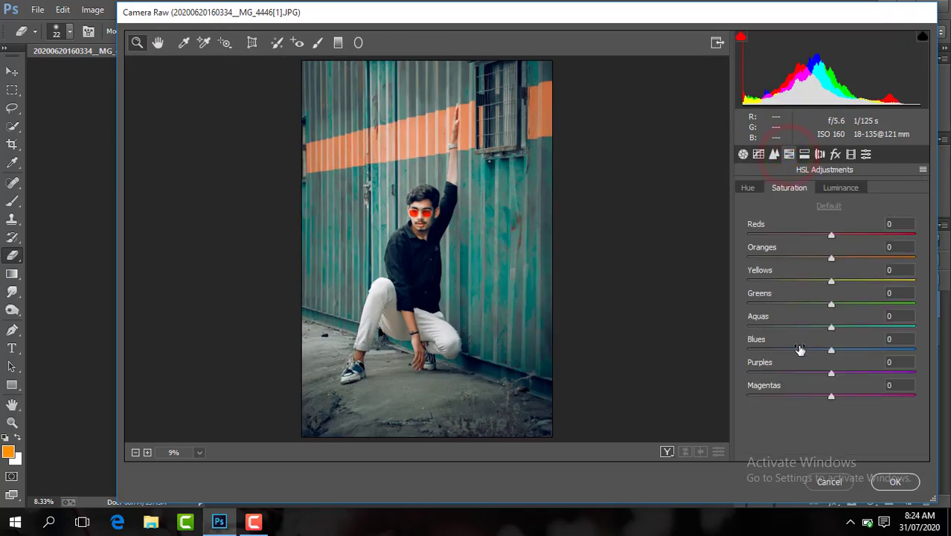
{"action": "left_click", "coordinate": [799, 349]}
{"action": "left_click_drag", "start_coordinate": [799, 349], "coordinate": [811, 351]}
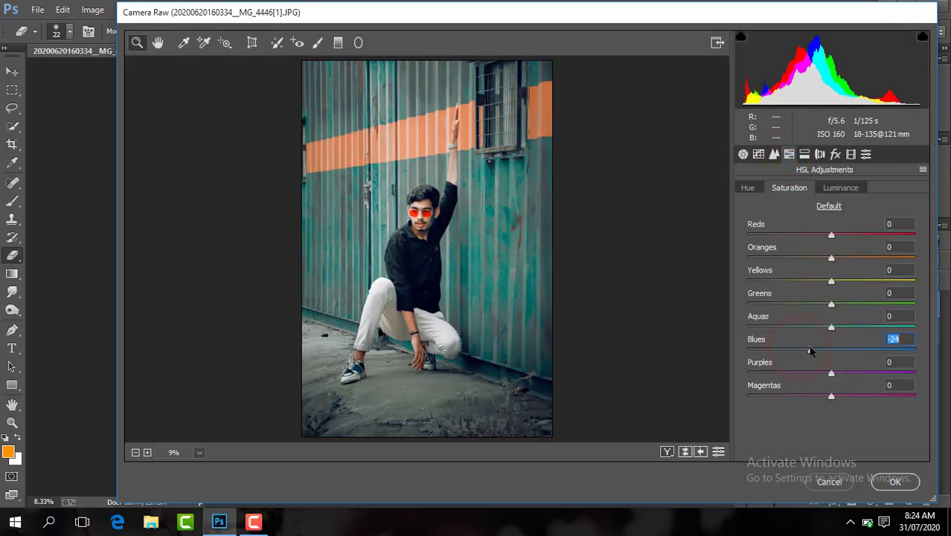
Shift the HSL hue of Greens to +100 and Aquas to +40.
{"action": "left_click", "coordinate": [742, 154]}
{"action": "left_click", "coordinate": [789, 154]}
{"action": "left_click", "coordinate": [748, 187]}
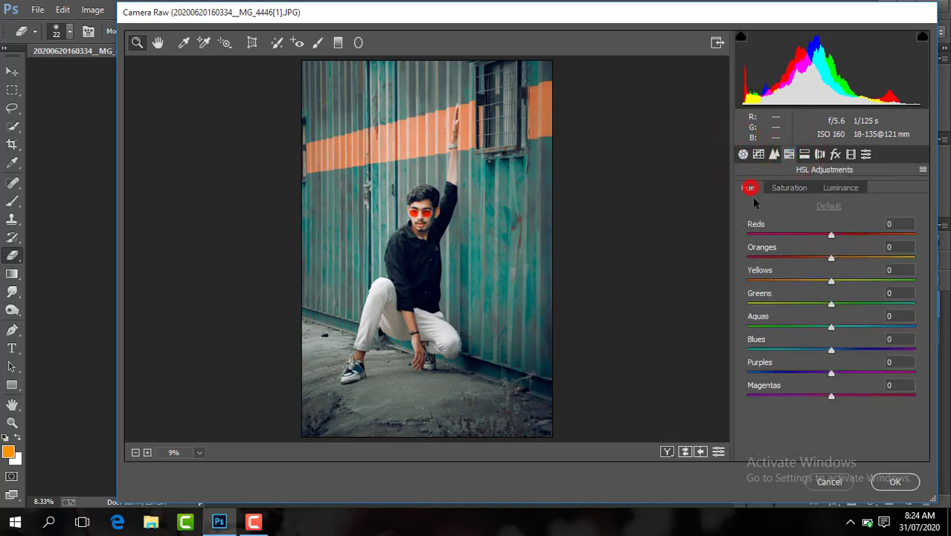
{"action": "left_click_drag", "start_coordinate": [831, 304], "coordinate": [921, 314]}
{"action": "left_click_drag", "start_coordinate": [833, 328], "coordinate": [869, 328]}
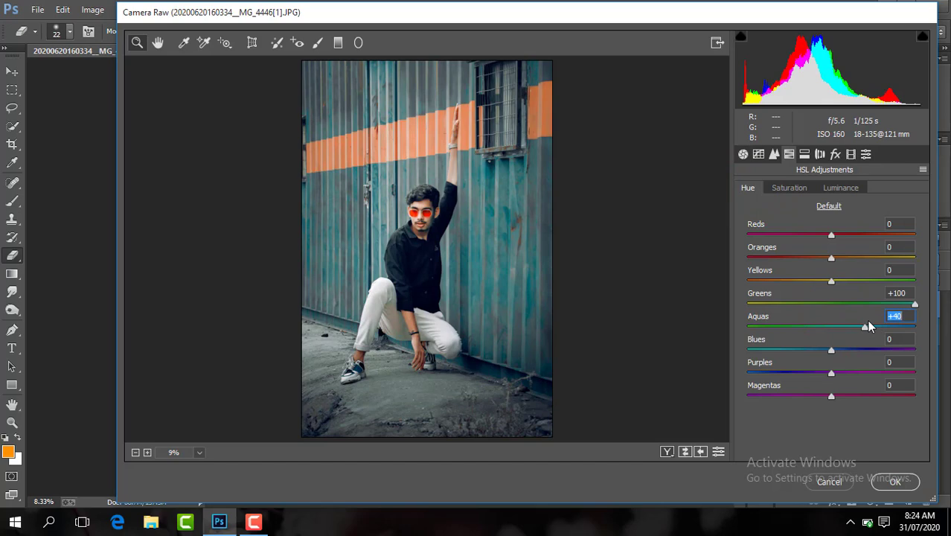
Set the Sharpening Amount to 55 and lower the HSL saturation of Oranges to -9.
{"action": "left_click", "coordinate": [773, 154]}
{"action": "left_click_drag", "start_coordinate": [744, 212], "coordinate": [806, 210]}
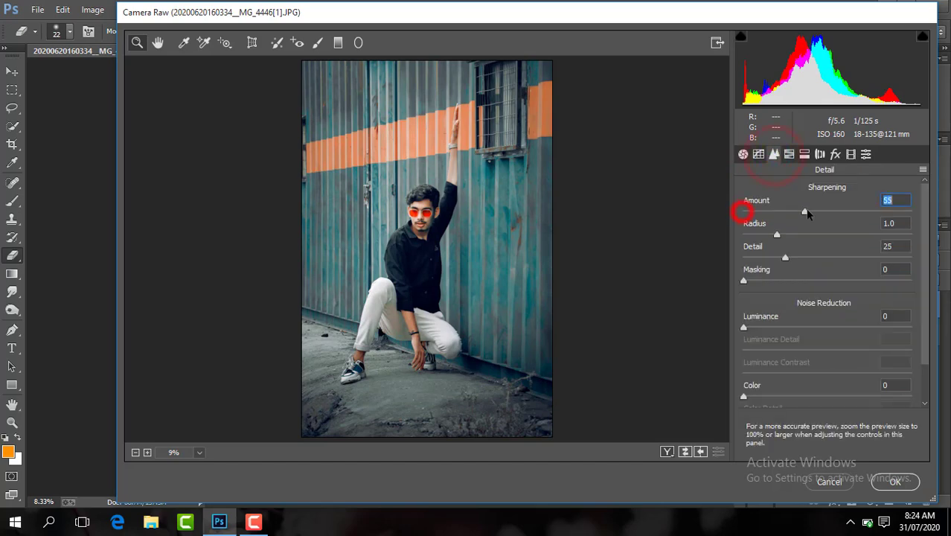
{"action": "left_click", "coordinate": [789, 154]}
{"action": "left_click", "coordinate": [800, 187]}
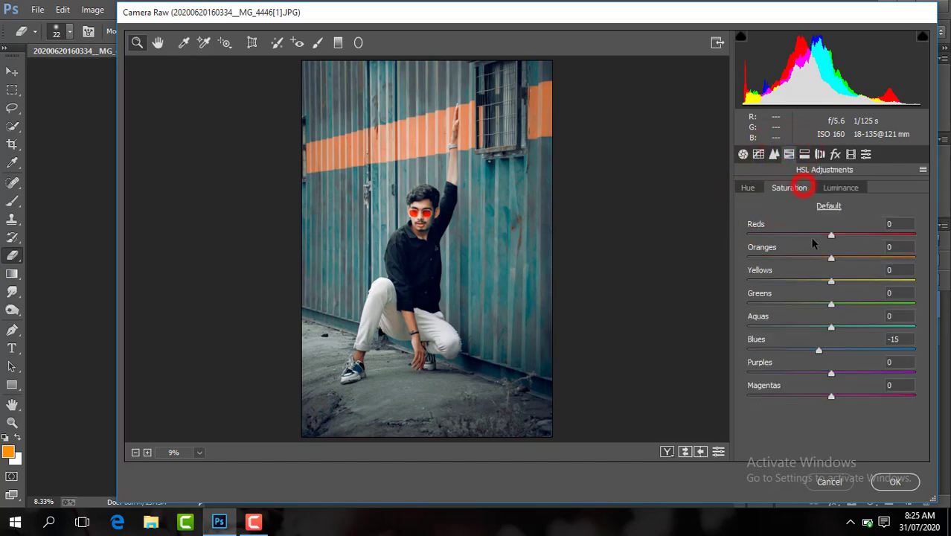
{"action": "left_click_drag", "start_coordinate": [832, 257], "coordinate": [823, 257]}
Darken the ground with a Graduated Filter from the photo's lower edge up to the man's knees, and soften its negative Exposure.
{"action": "left_click", "coordinate": [338, 42]}
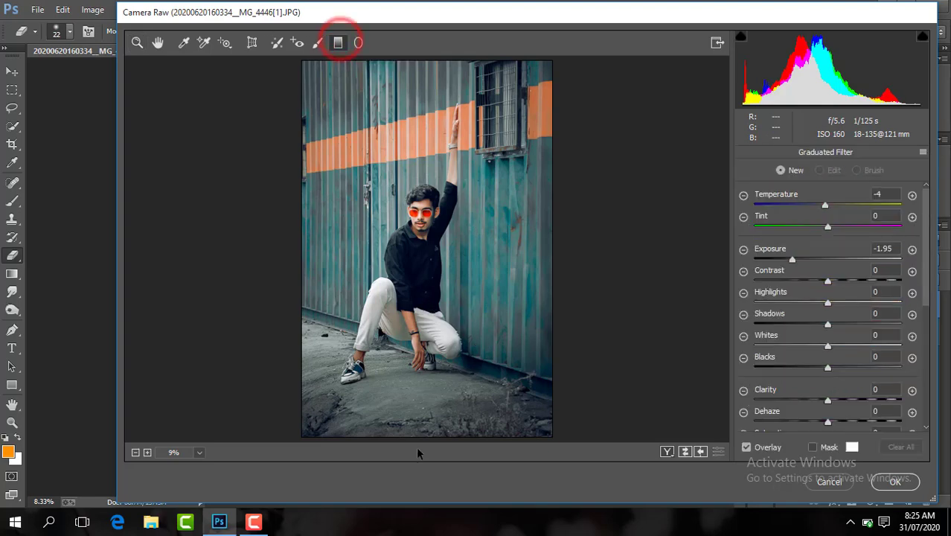
{"action": "left_click_drag", "start_coordinate": [419, 438], "coordinate": [420, 338]}
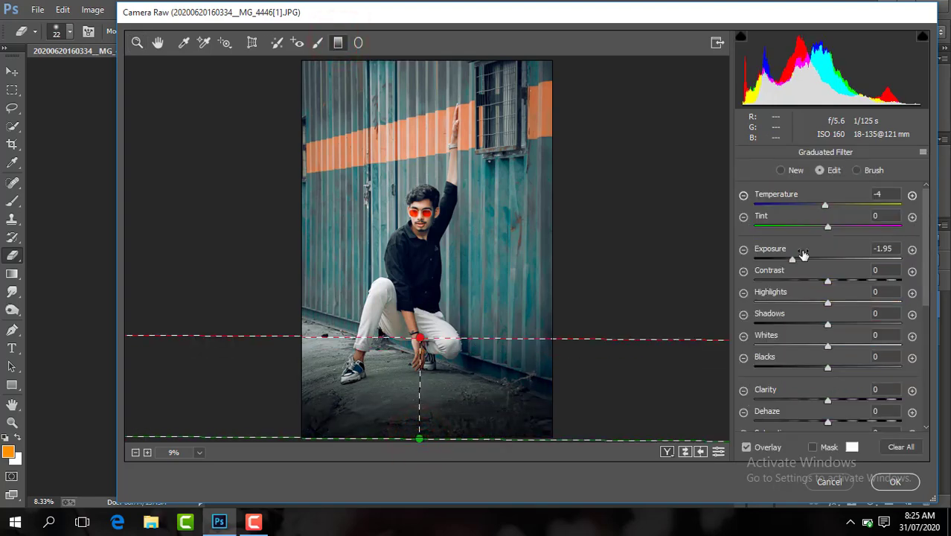
{"action": "left_click_drag", "start_coordinate": [814, 263], "coordinate": [816, 261]}
{"action": "left_click", "coordinate": [137, 42]}
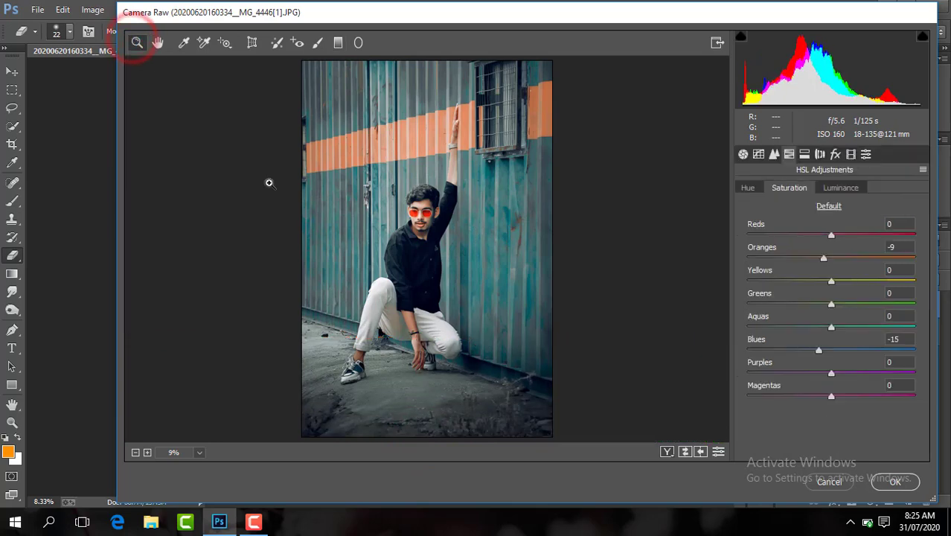
Split-tone the Shadows with Hue 261 and low Saturation, raise the Highlights Saturation slightly, and apply the Camera Raw Filter.
{"action": "left_click", "coordinate": [418, 260]}
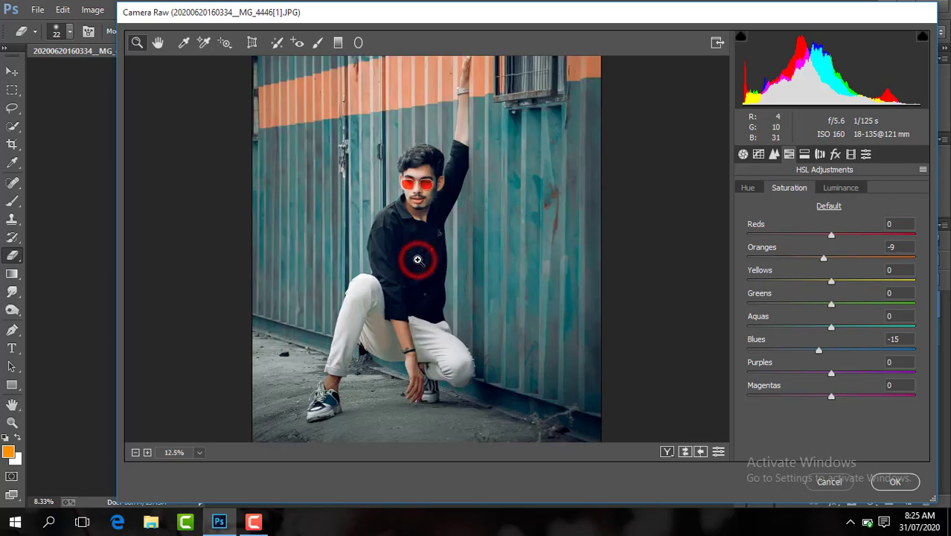
{"action": "left_click", "coordinate": [805, 154]}
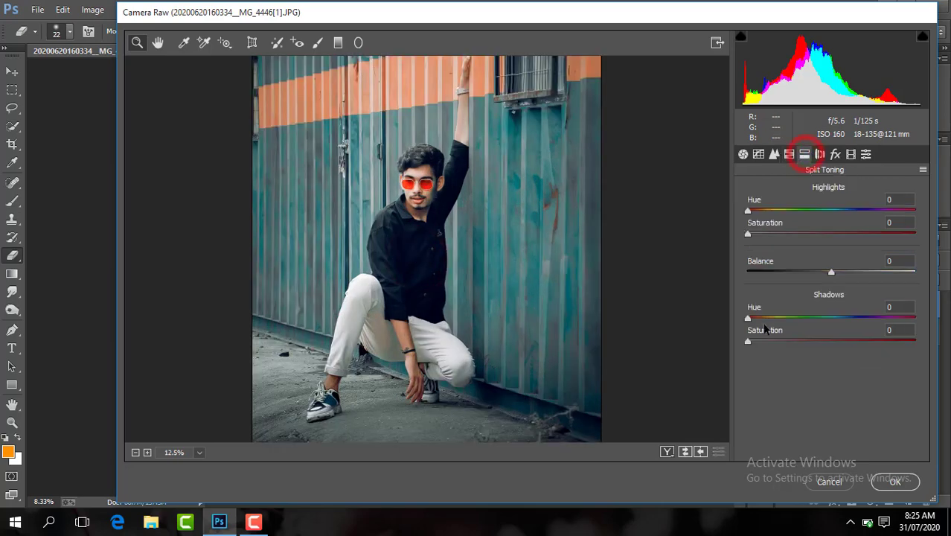
{"action": "left_click_drag", "start_coordinate": [754, 340], "coordinate": [870, 320]}
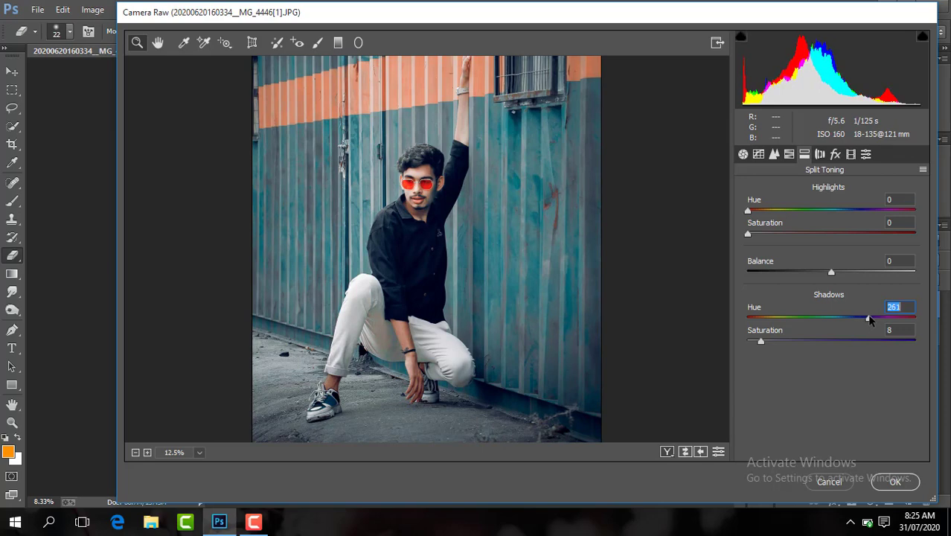
{"action": "left_click", "coordinate": [757, 342]}
{"action": "mouse_move", "coordinate": [749, 234]}
{"action": "left_mouse_down"}
{"action": "mouse_move", "coordinate": [782, 209]}
{"action": "mouse_move", "coordinate": [797, 213]}
{"action": "mouse_move", "coordinate": [758, 234]}
{"action": "left_mouse_up"}
{"action": "left_click", "coordinate": [879, 482]}
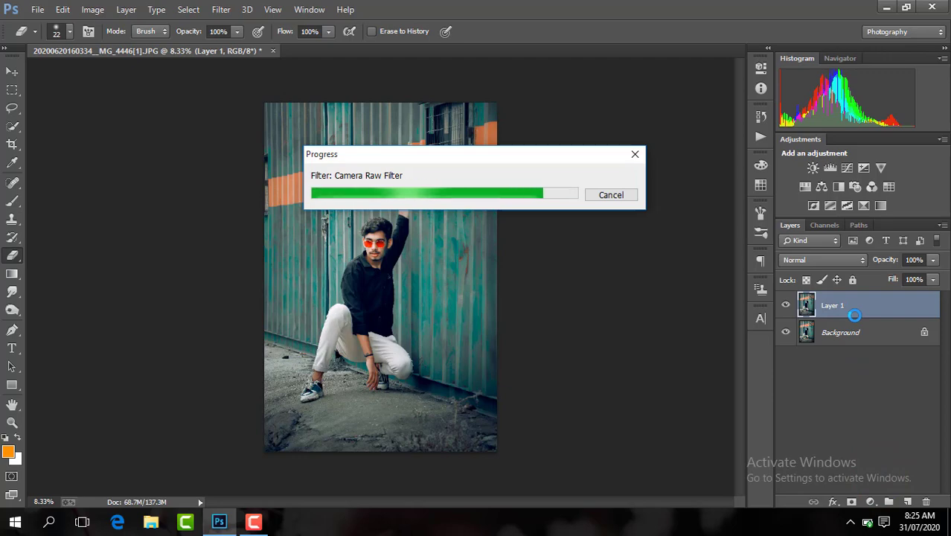
Merge the visible layers and duplicate the result onto a new layer.
{"action": "right_click", "coordinate": [850, 305]}
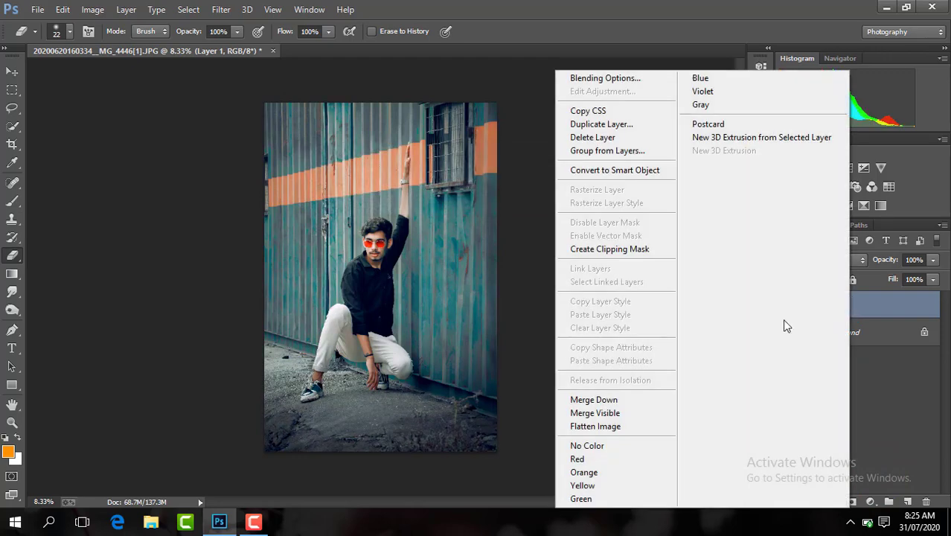
{"action": "left_click", "coordinate": [628, 413]}
{"action": "key", "text": "ctrl+j"}
Set the opacity of Layer 1 to 50%.
{"action": "key", "text": "ctrl+plus"}
{"action": "key", "text": "ctrl+plus"}
{"action": "key", "text": "ctrl+plus"}
{"action": "key", "text": "ctrl+plus"}
{"action": "key", "text": "ctrl+plus"}
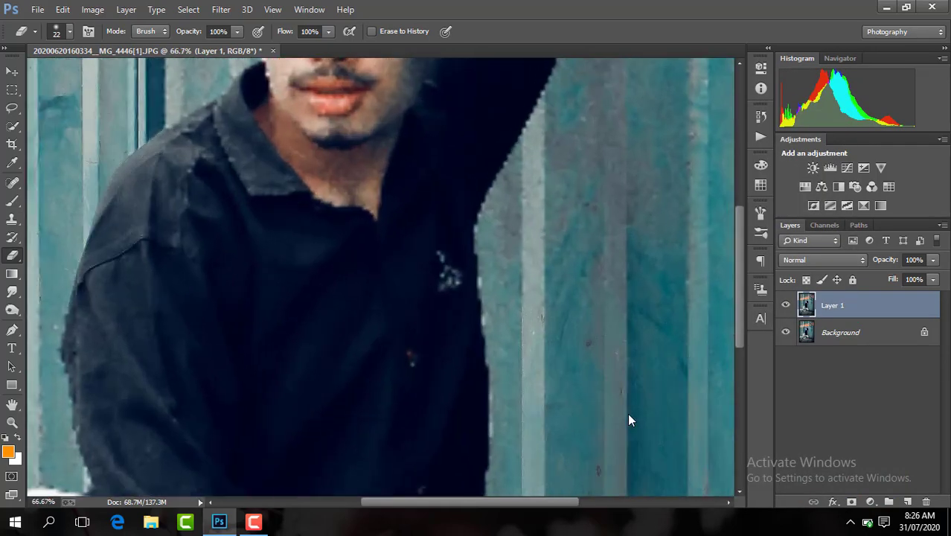
{"action": "left_click_drag", "start_coordinate": [739, 286], "coordinate": [737, 240]}
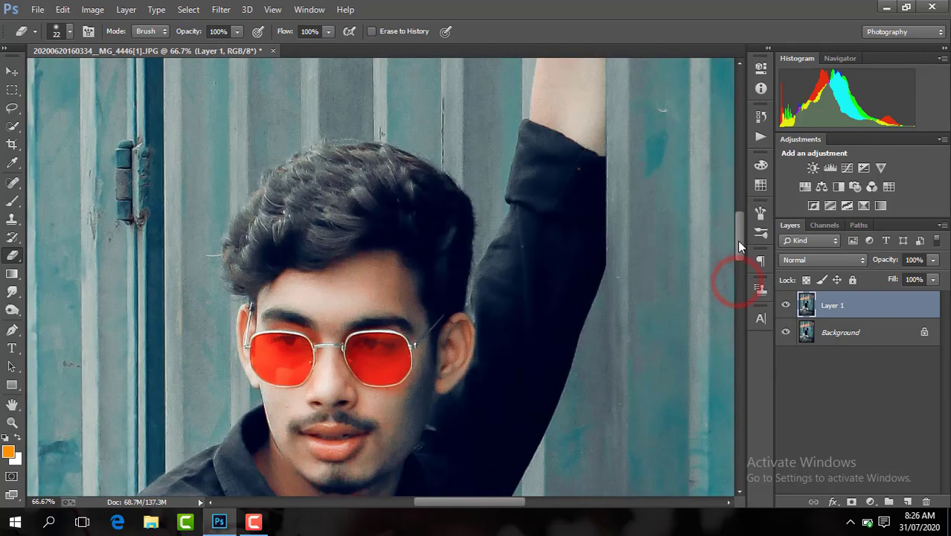
{"action": "left_click_drag", "start_coordinate": [497, 507], "coordinate": [486, 498]}
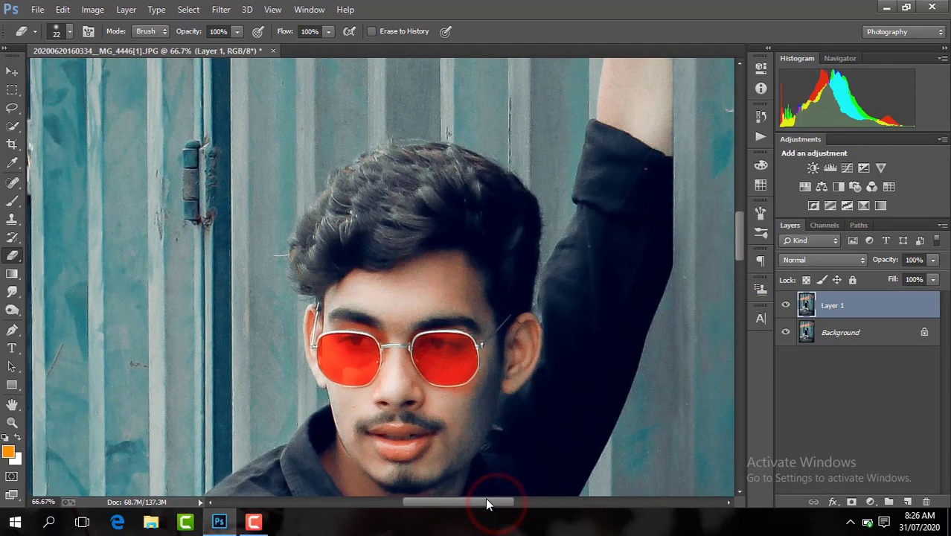
{"action": "key", "text": "ctrl+plus"}
{"action": "left_click", "coordinate": [914, 258]}
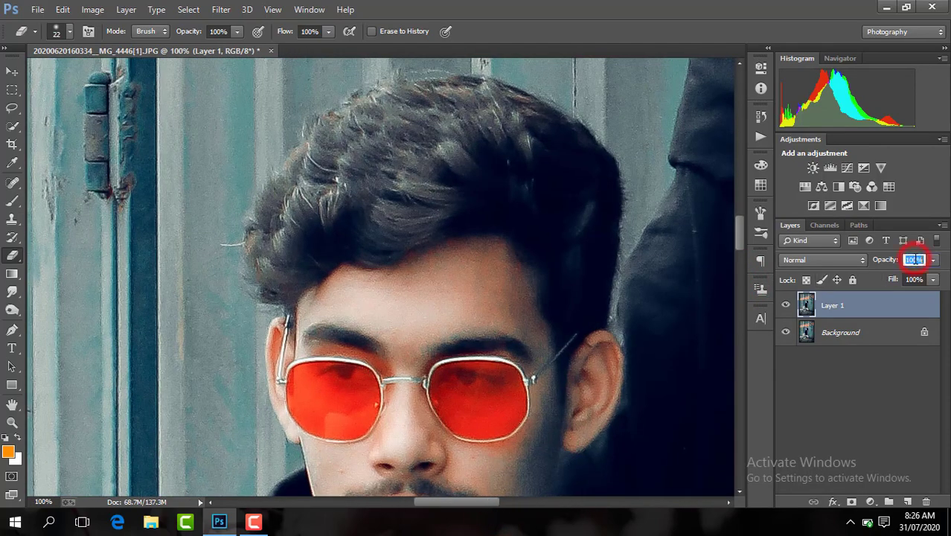
{"action": "type", "text": "5"}
{"action": "key", "text": "Return"}
Smooth the forehead skin down to the eyebrows on Layer 1 with the Smudge tool at size 73 and 35% strength.
{"action": "left_click", "coordinate": [12, 291]}
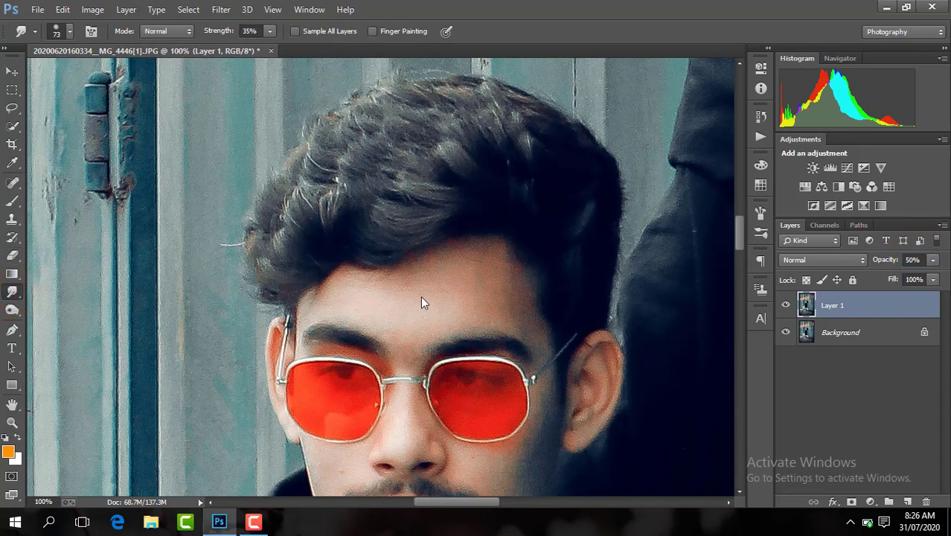
{"action": "key", "text": "ctrl+plus"}
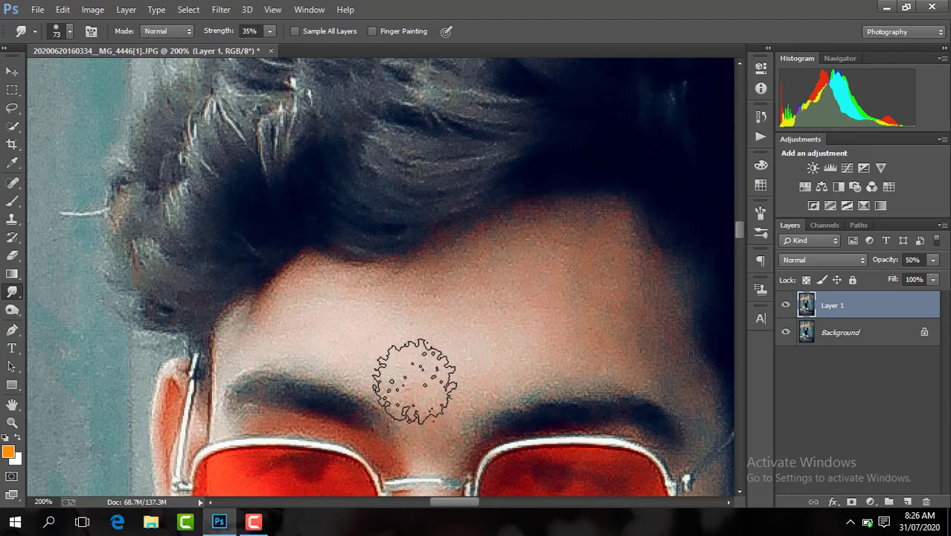
{"action": "mouse_move", "coordinate": [412, 378]}
{"action": "left_mouse_down"}
{"action": "mouse_move", "coordinate": [432, 418]}
{"action": "mouse_move", "coordinate": [426, 365]}
{"action": "left_mouse_up"}
{"action": "left_click", "coordinate": [404, 346]}
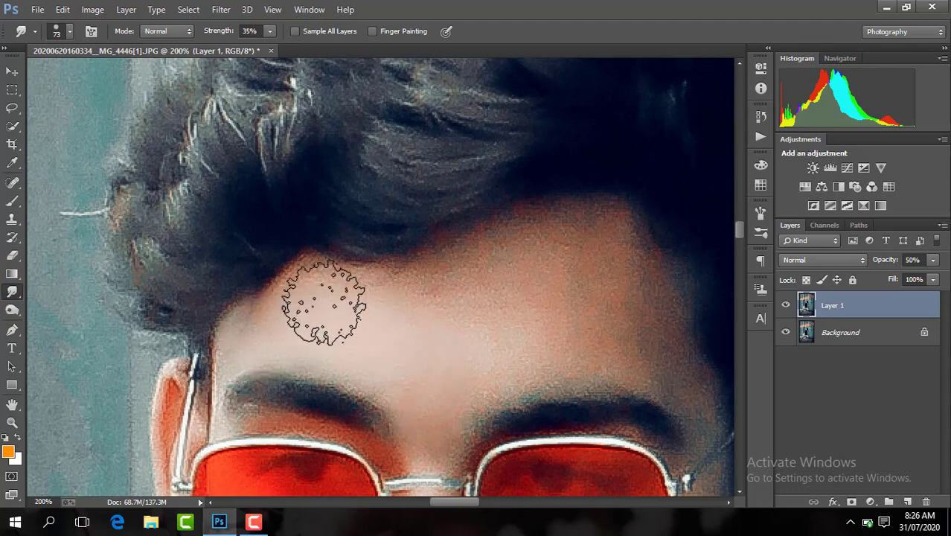
{"action": "mouse_move", "coordinate": [608, 346]}
{"action": "left_mouse_down"}
{"action": "mouse_move", "coordinate": [649, 354]}
{"action": "mouse_move", "coordinate": [619, 307]}
{"action": "left_mouse_up"}
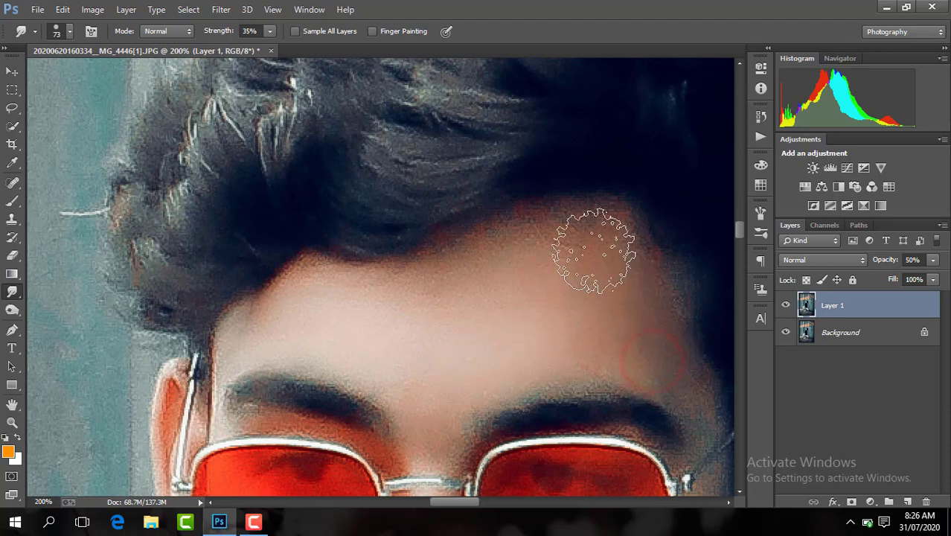
{"action": "left_click", "coordinate": [570, 338]}
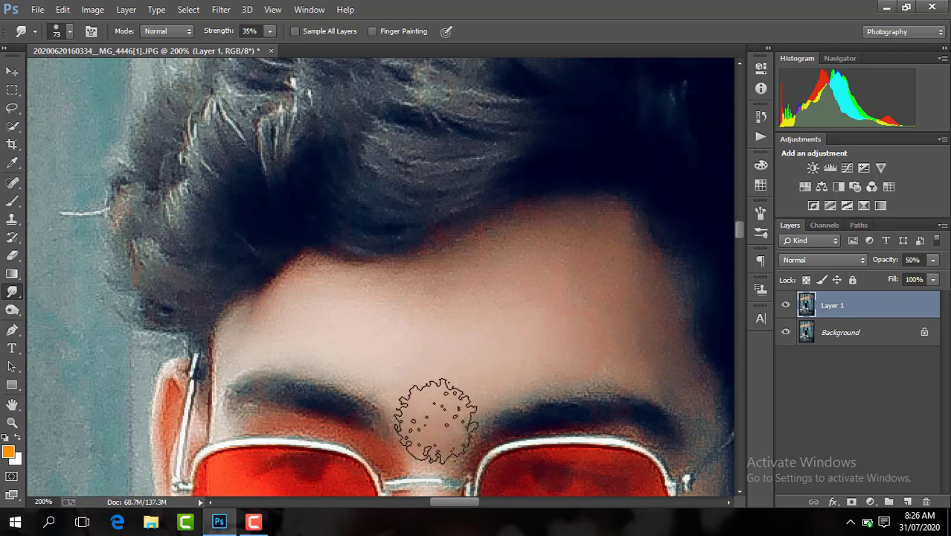
{"action": "left_click", "coordinate": [467, 326]}
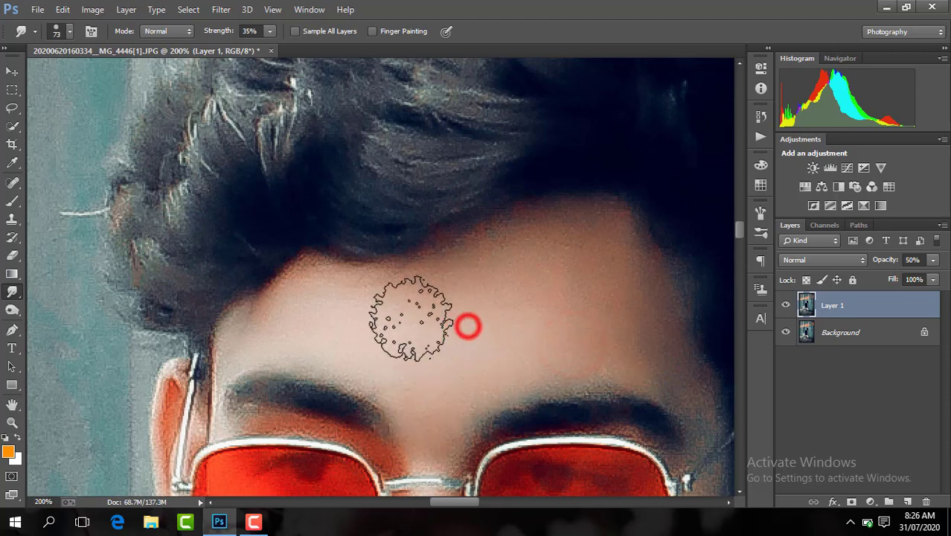
{"action": "left_click", "coordinate": [293, 325]}
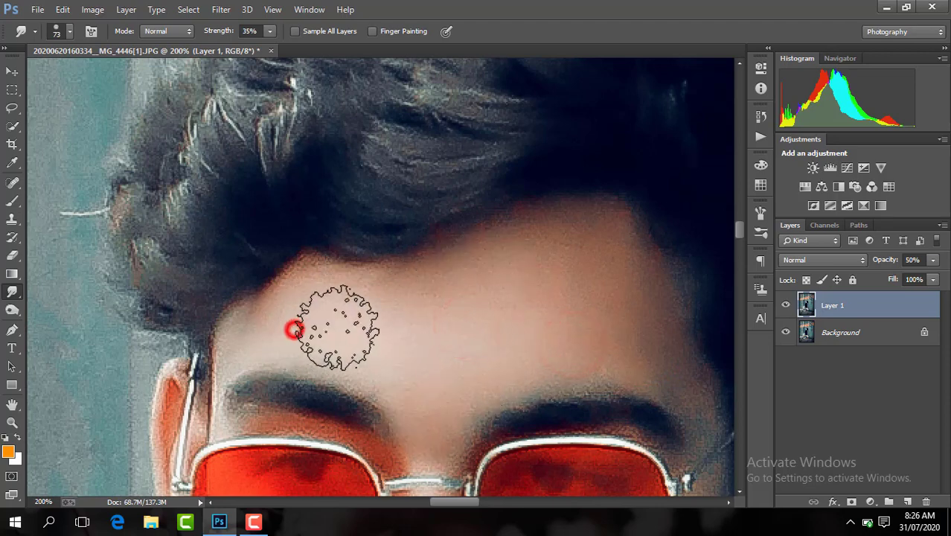
Reduce the Smudge brush size to 52 and smooth the forehead skin beside the hairline.
{"action": "left_click", "coordinate": [69, 36]}
{"action": "left_click", "coordinate": [95, 79]}
{"action": "left_click", "coordinate": [257, 339]}
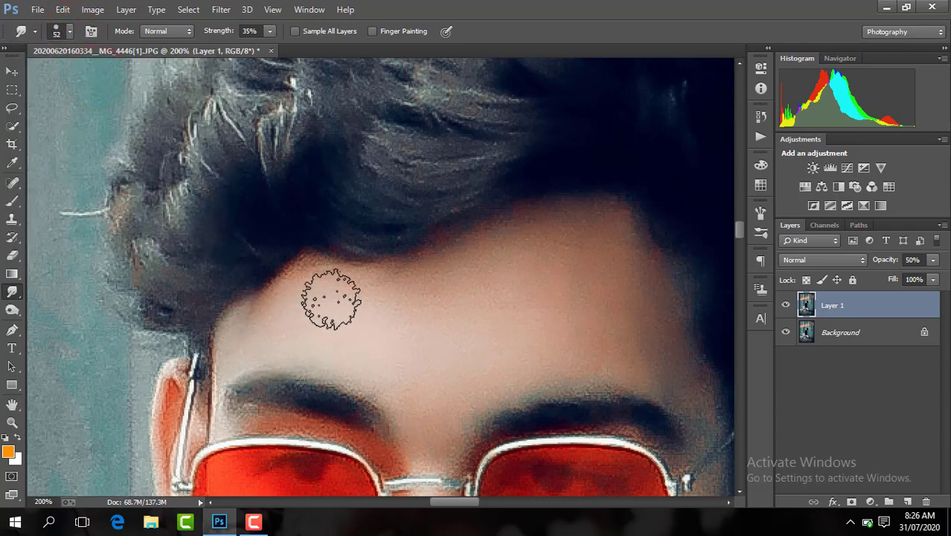
Smudge the temple and the inside of the fully visible ear to smooth their skin.
{"action": "key", "text": "ctrl+minus"}
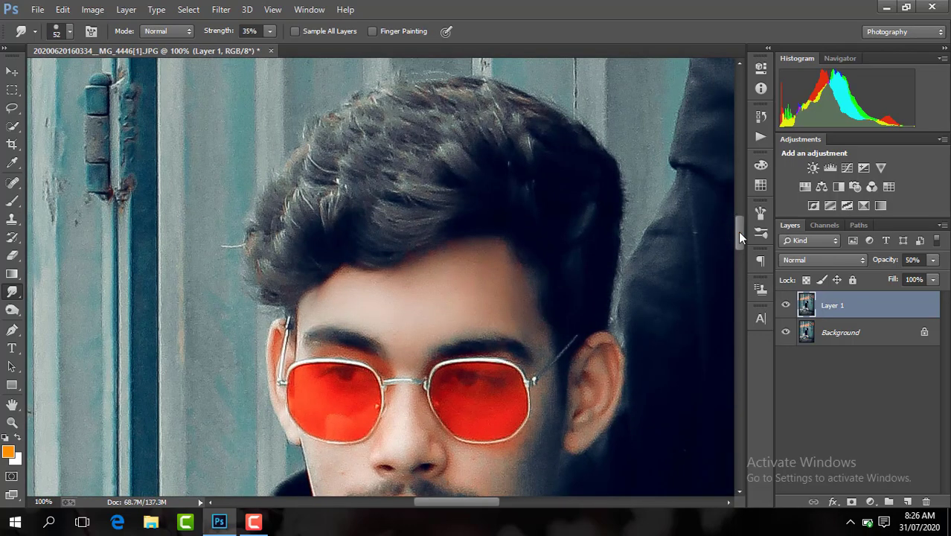
{"action": "left_click_drag", "start_coordinate": [737, 232], "coordinate": [737, 239]}
{"action": "left_click_drag", "start_coordinate": [486, 501], "coordinate": [498, 506]}
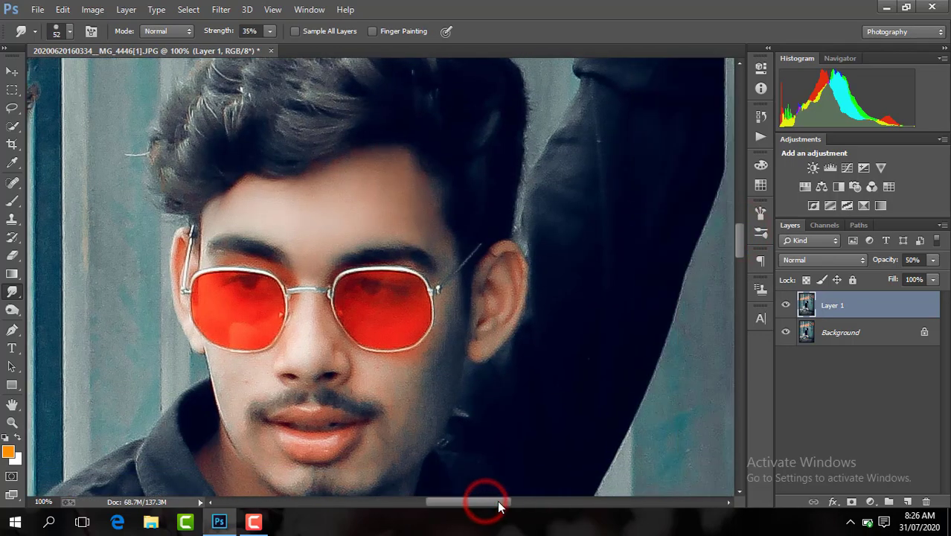
{"action": "key", "text": "ctrl+plus"}
{"action": "left_click", "coordinate": [512, 236]}
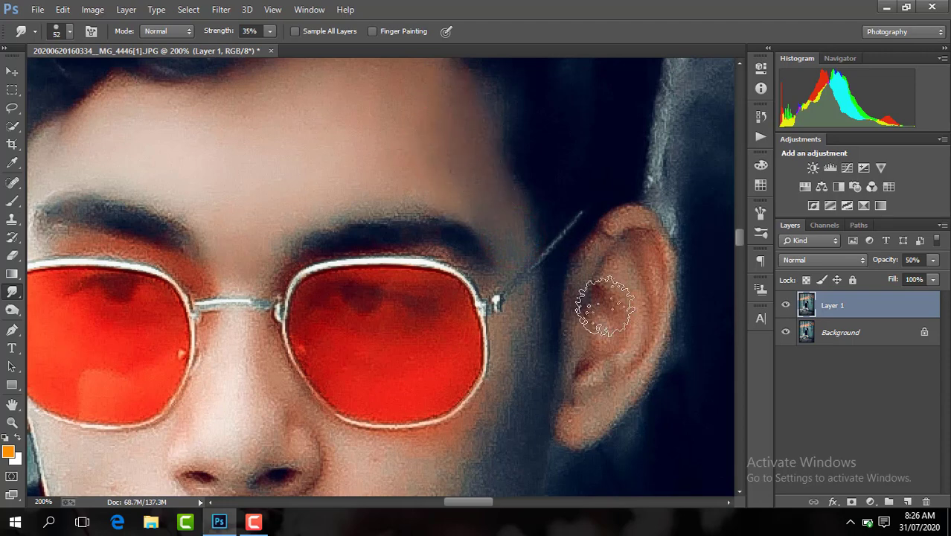
{"action": "mouse_move", "coordinate": [641, 321]}
{"action": "left_mouse_down"}
{"action": "mouse_move", "coordinate": [628, 278]}
{"action": "mouse_move", "coordinate": [642, 275]}
{"action": "mouse_move", "coordinate": [627, 356]}
{"action": "left_mouse_up"}
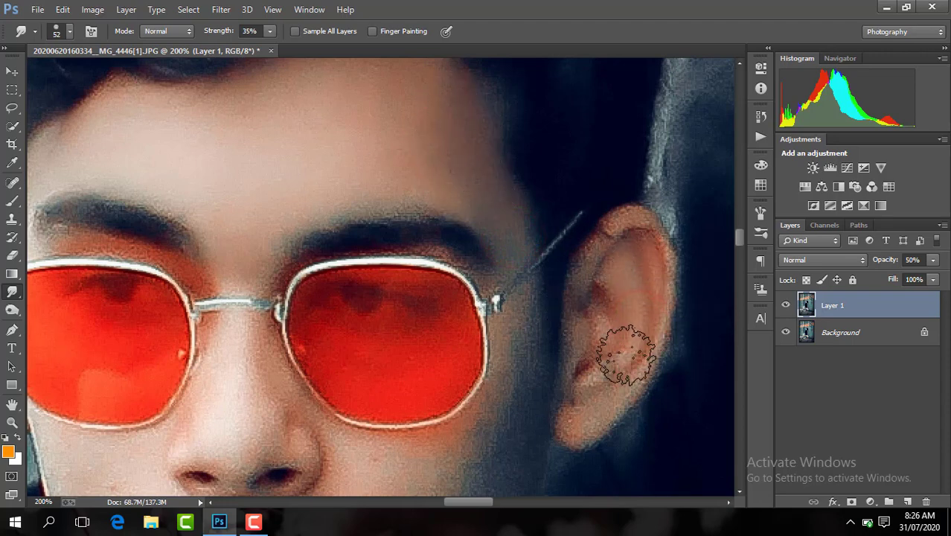
{"action": "left_click_drag", "start_coordinate": [605, 390], "coordinate": [632, 367]}
{"action": "left_click_drag", "start_coordinate": [611, 329], "coordinate": [607, 332]}
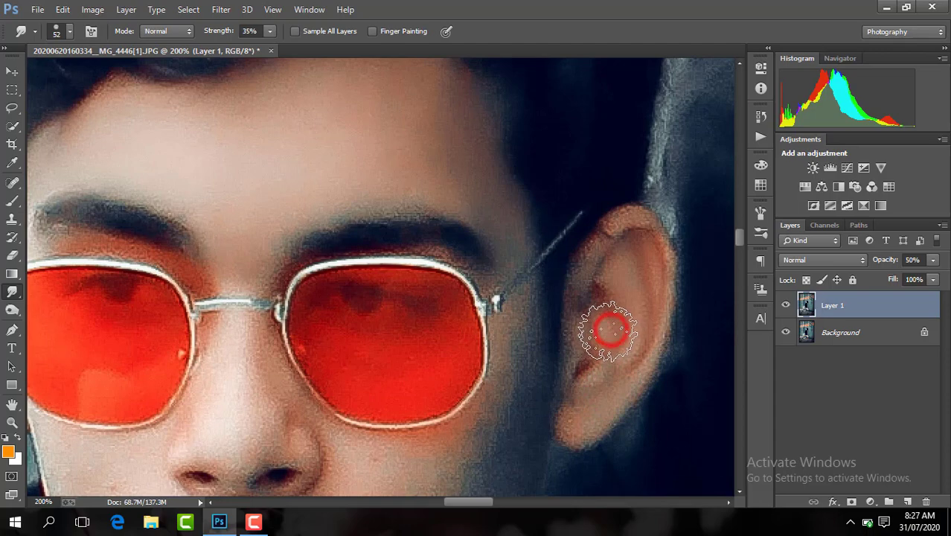
Smooth the skin along the bridge, tip and sides of the nose with the Smudge tool.
{"action": "key", "text": "ctrl+minus"}
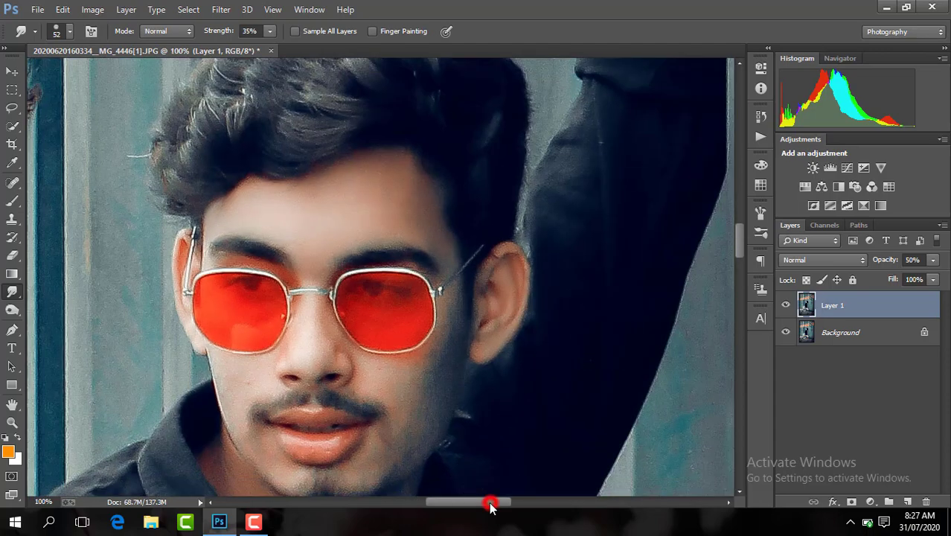
{"action": "left_click_drag", "start_coordinate": [491, 506], "coordinate": [483, 506]}
{"action": "left_click_drag", "start_coordinate": [742, 242], "coordinate": [741, 246]}
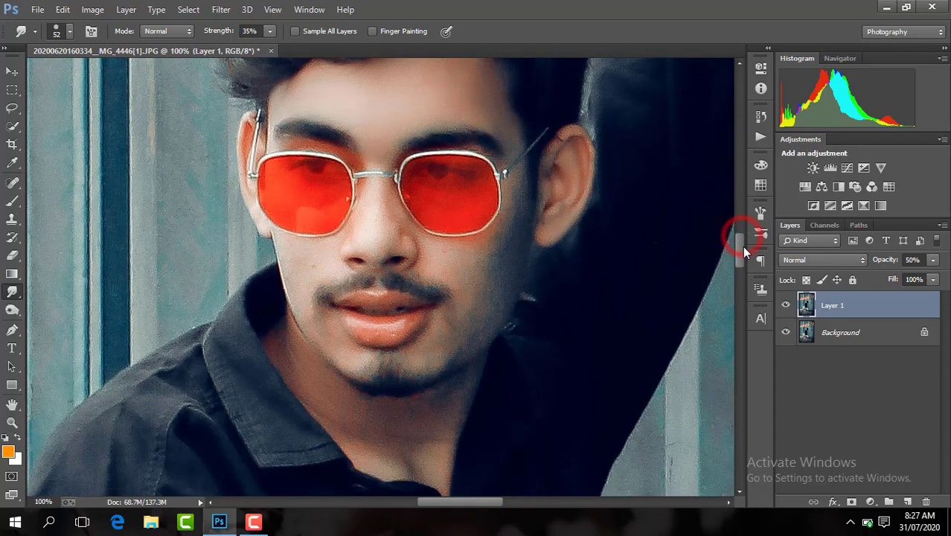
{"action": "key", "text": "ctrl+plus"}
{"action": "mouse_move", "coordinate": [374, 204]}
{"action": "left_mouse_down"}
{"action": "mouse_move", "coordinate": [365, 207]}
{"action": "mouse_move", "coordinate": [369, 125]}
{"action": "mouse_move", "coordinate": [371, 158]}
{"action": "left_mouse_up"}
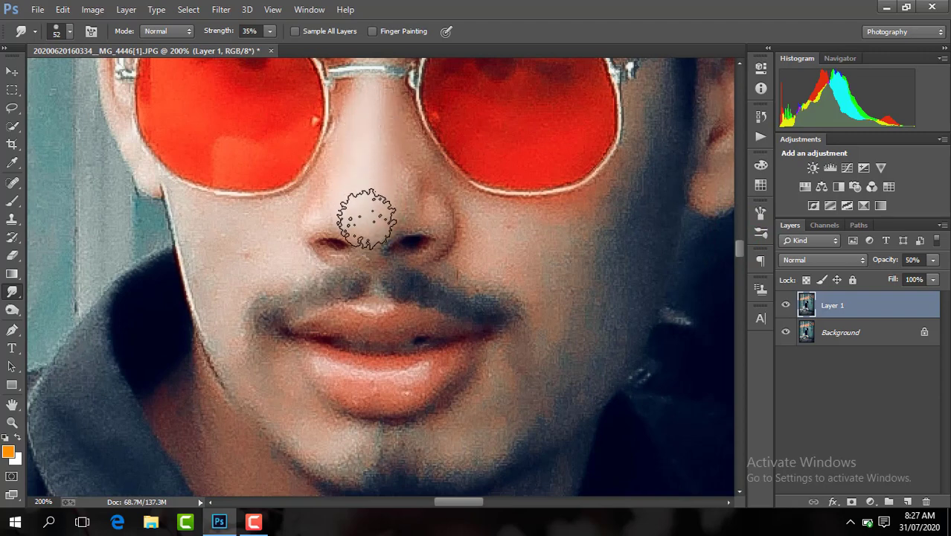
{"action": "mouse_move", "coordinate": [395, 198]}
{"action": "left_mouse_down"}
{"action": "mouse_move", "coordinate": [413, 205]}
{"action": "mouse_move", "coordinate": [401, 144]}
{"action": "left_mouse_up"}
{"action": "left_click_drag", "start_coordinate": [338, 204], "coordinate": [334, 189]}
Smooth the brighter cheek, the jaw and both sides of the chin with the Smudge tool.
{"action": "left_click_drag", "start_coordinate": [229, 291], "coordinate": [212, 266]}
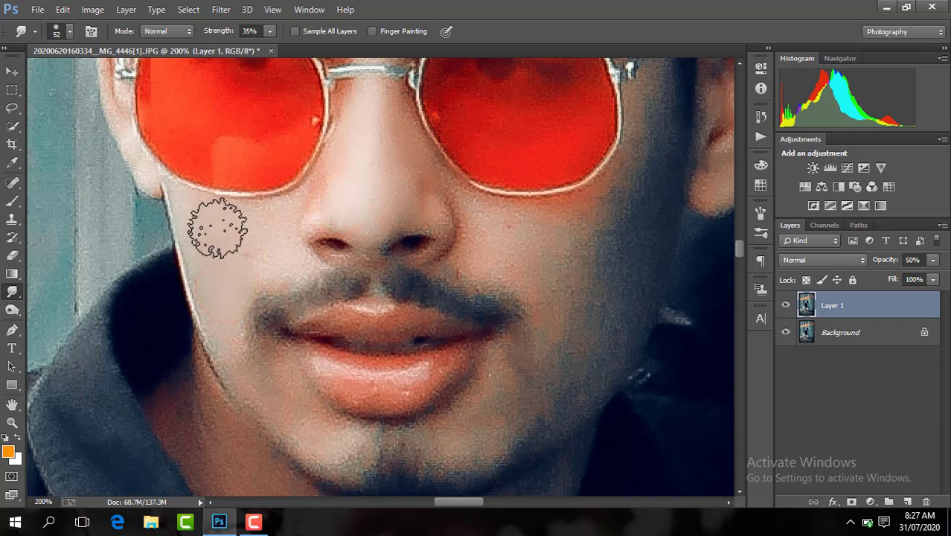
{"action": "left_click_drag", "start_coordinate": [238, 369], "coordinate": [277, 382]}
{"action": "left_click_drag", "start_coordinate": [510, 425], "coordinate": [457, 425]}
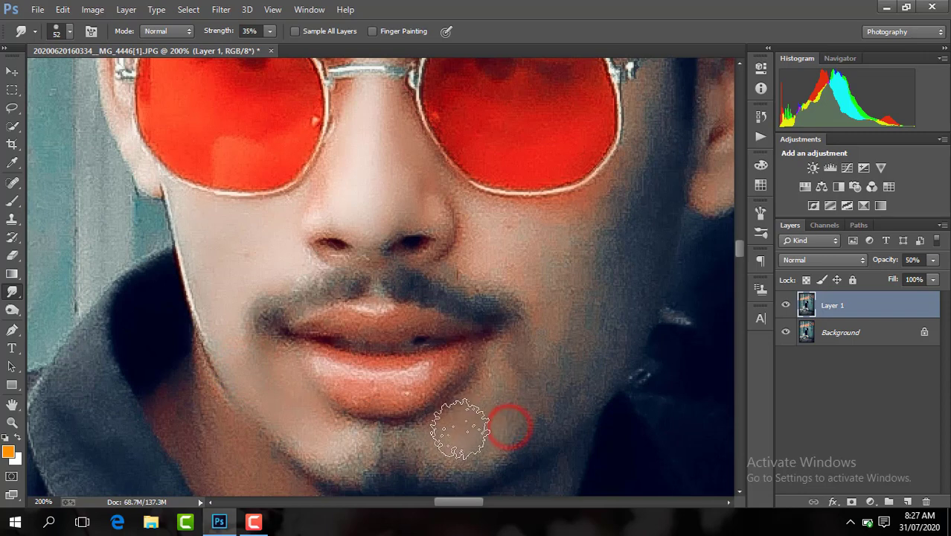
Smooth the shaded cheek from beside the nose and mouth out to the sideburn and jawline.
{"action": "mouse_move", "coordinate": [551, 286]}
{"action": "left_mouse_down"}
{"action": "mouse_move", "coordinate": [497, 250]}
{"action": "mouse_move", "coordinate": [471, 250]}
{"action": "left_mouse_up"}
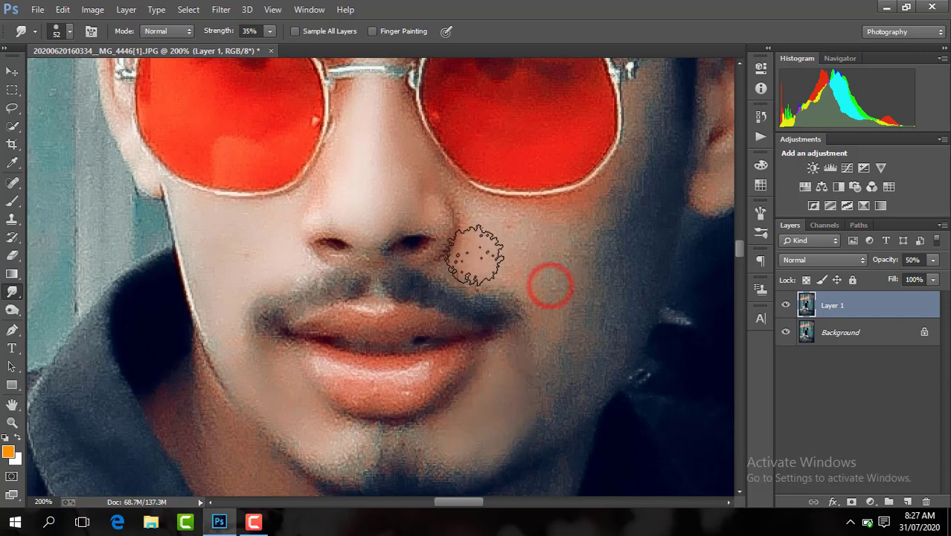
{"action": "mouse_move", "coordinate": [590, 269]}
{"action": "left_mouse_down"}
{"action": "mouse_move", "coordinate": [590, 237]}
{"action": "mouse_move", "coordinate": [633, 184]}
{"action": "mouse_move", "coordinate": [628, 221]}
{"action": "left_mouse_up"}
{"action": "left_click", "coordinate": [647, 111]}
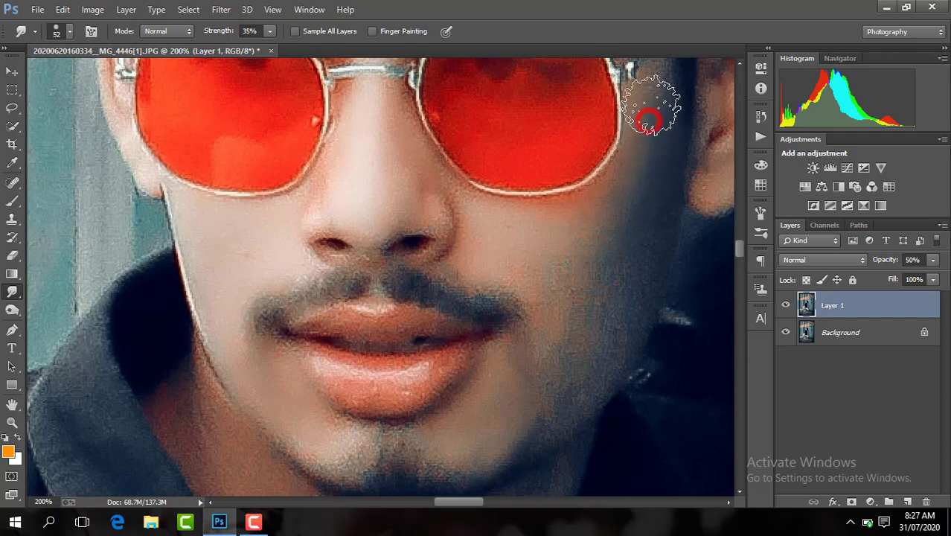
{"action": "mouse_move", "coordinate": [558, 367]}
{"action": "left_mouse_down"}
{"action": "mouse_move", "coordinate": [557, 323]}
{"action": "mouse_move", "coordinate": [535, 293]}
{"action": "left_mouse_up"}
{"action": "mouse_move", "coordinate": [592, 297]}
{"action": "left_mouse_down"}
{"action": "mouse_move", "coordinate": [584, 377]}
{"action": "mouse_move", "coordinate": [539, 367]}
{"action": "mouse_move", "coordinate": [480, 395]}
{"action": "mouse_move", "coordinate": [578, 337]}
{"action": "mouse_move", "coordinate": [560, 395]}
{"action": "mouse_move", "coordinate": [500, 402]}
{"action": "mouse_move", "coordinate": [549, 332]}
{"action": "mouse_move", "coordinate": [543, 378]}
{"action": "left_mouse_up"}
{"action": "left_click_drag", "start_coordinate": [578, 281], "coordinate": [514, 254]}
{"action": "left_click_drag", "start_coordinate": [506, 255], "coordinate": [578, 222]}
Toggle Layer 1's visibility off and on to compare the face before and after smoothing.
{"action": "key", "text": "ctrl+minus"}
{"action": "key", "text": "ctrl+minus"}
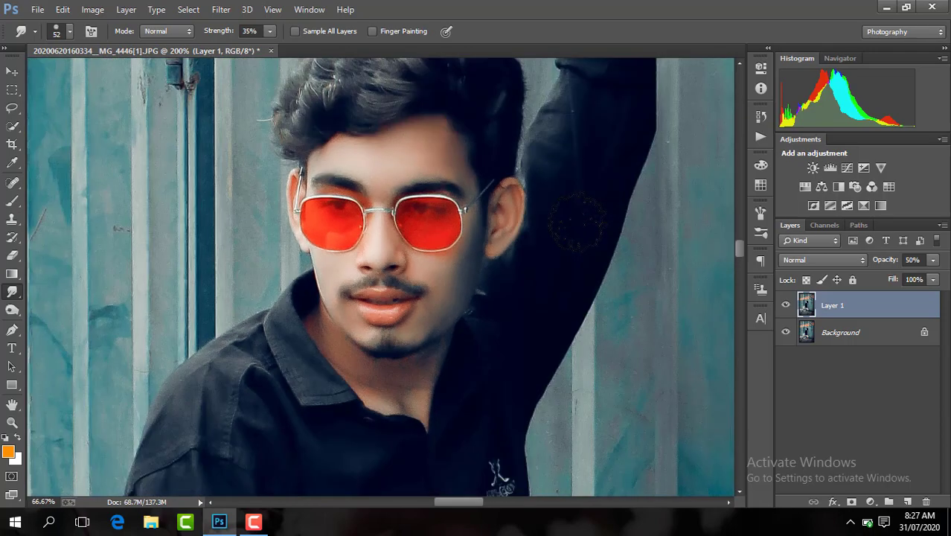
{"action": "left_click", "coordinate": [785, 305]}
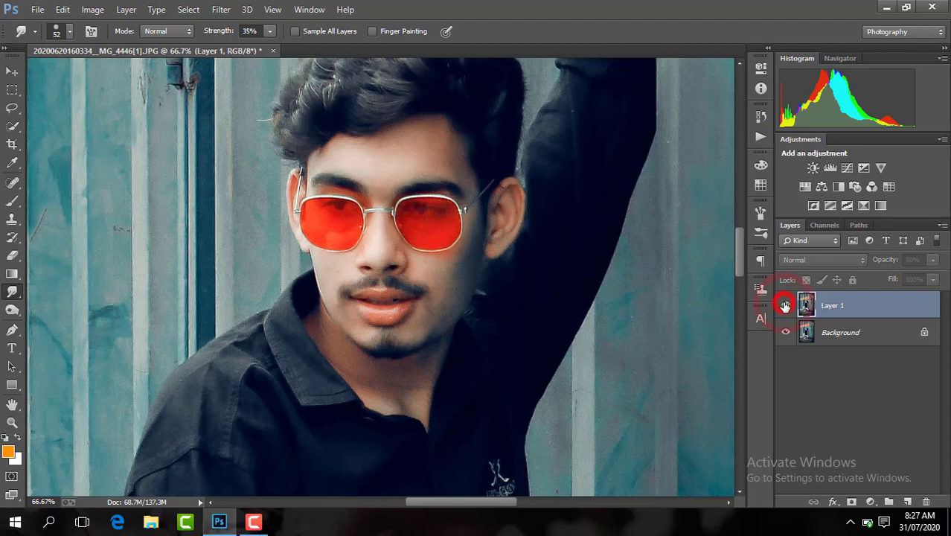
{"action": "left_click", "coordinate": [785, 305]}
Reduce the Smudge brush size to 38 px and refine the skin around the nose.
{"action": "key", "text": "ctrl+plus"}
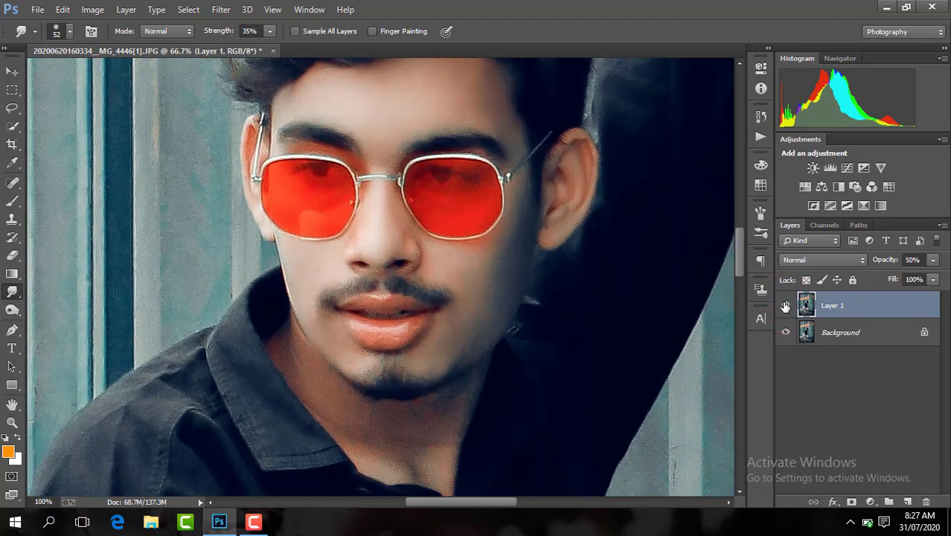
{"action": "left_click", "coordinate": [71, 32]}
{"action": "left_click_drag", "start_coordinate": [89, 72], "coordinate": [90, 76]}
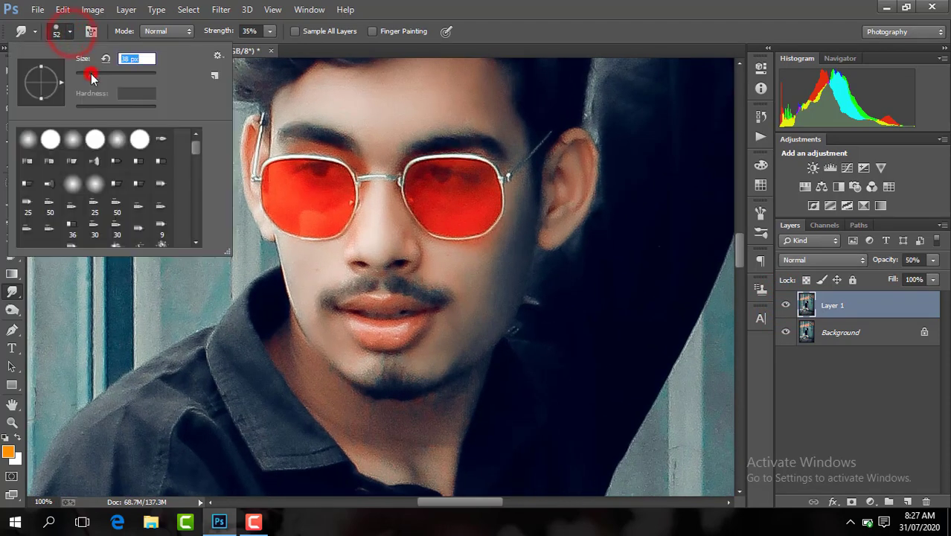
{"action": "left_click", "coordinate": [433, 253]}
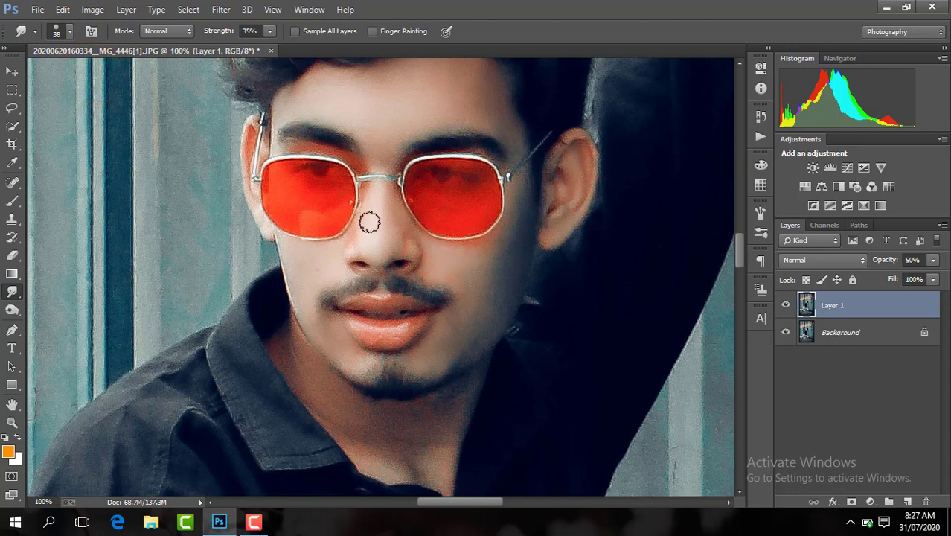
{"action": "mouse_move", "coordinate": [381, 254]}
{"action": "left_mouse_down"}
{"action": "mouse_move", "coordinate": [412, 251]}
{"action": "mouse_move", "coordinate": [364, 237]}
{"action": "left_mouse_up"}
Set the Smudge brush size to 73 px and smooth the neck skin inside the shirt collar.
{"action": "left_click_drag", "start_coordinate": [739, 248], "coordinate": [737, 262]}
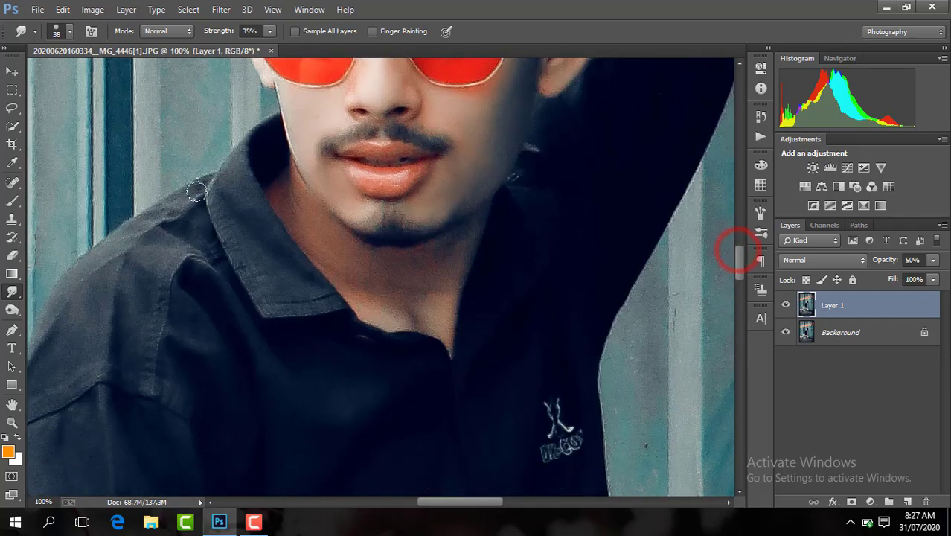
{"action": "left_click", "coordinate": [64, 33]}
{"action": "left_click", "coordinate": [104, 76]}
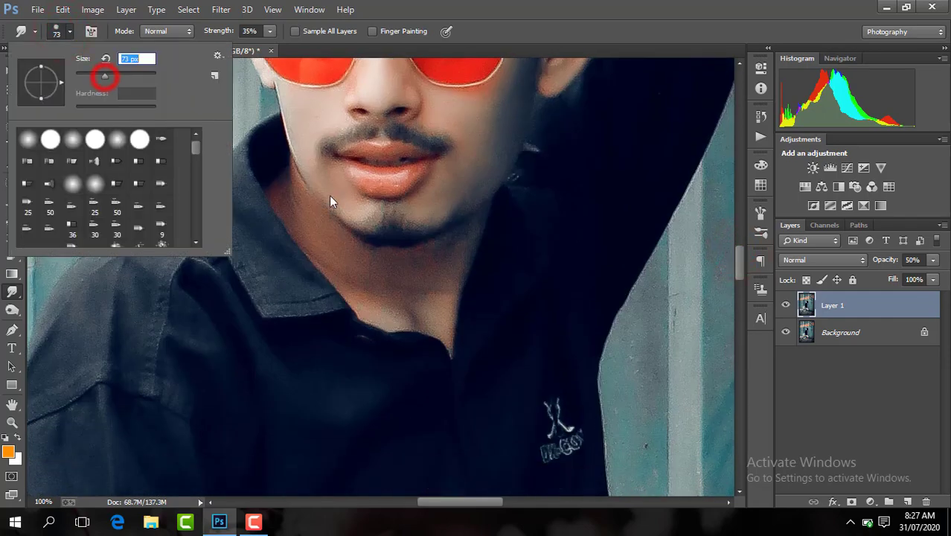
{"action": "left_click", "coordinate": [296, 206]}
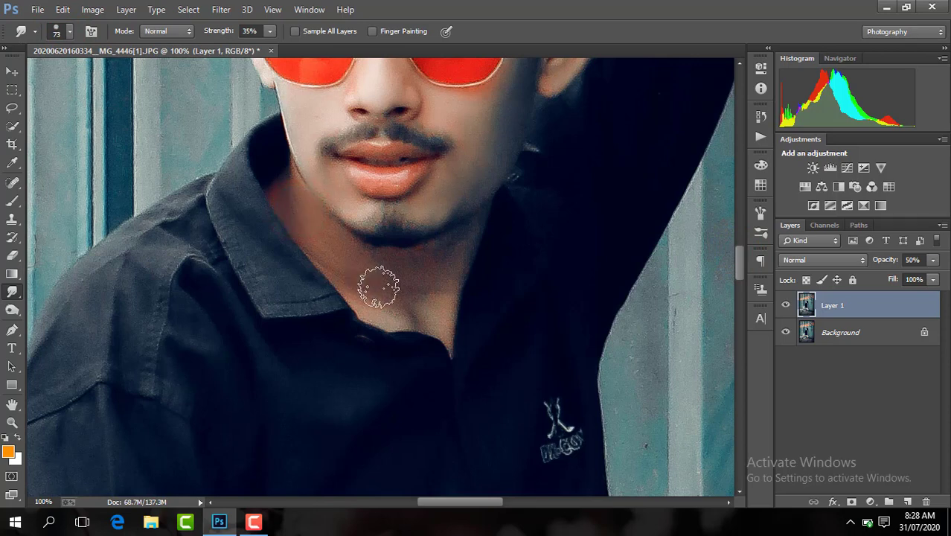
{"action": "mouse_move", "coordinate": [337, 265]}
{"action": "left_mouse_down"}
{"action": "mouse_move", "coordinate": [425, 307]}
{"action": "mouse_move", "coordinate": [445, 287]}
{"action": "mouse_move", "coordinate": [454, 248]}
{"action": "mouse_move", "coordinate": [436, 276]}
{"action": "mouse_move", "coordinate": [390, 269]}
{"action": "mouse_move", "coordinate": [398, 262]}
{"action": "mouse_move", "coordinate": [410, 287]}
{"action": "mouse_move", "coordinate": [365, 300]}
{"action": "mouse_move", "coordinate": [425, 300]}
{"action": "mouse_move", "coordinate": [441, 291]}
{"action": "mouse_move", "coordinate": [413, 290]}
{"action": "mouse_move", "coordinate": [360, 281]}
{"action": "left_mouse_up"}
{"action": "left_click", "coordinate": [440, 294]}
Enlarge the Smudge brush to 163 px and smooth the lowered forearm and the back of its hand.
{"action": "key", "text": "ctrl+minus"}
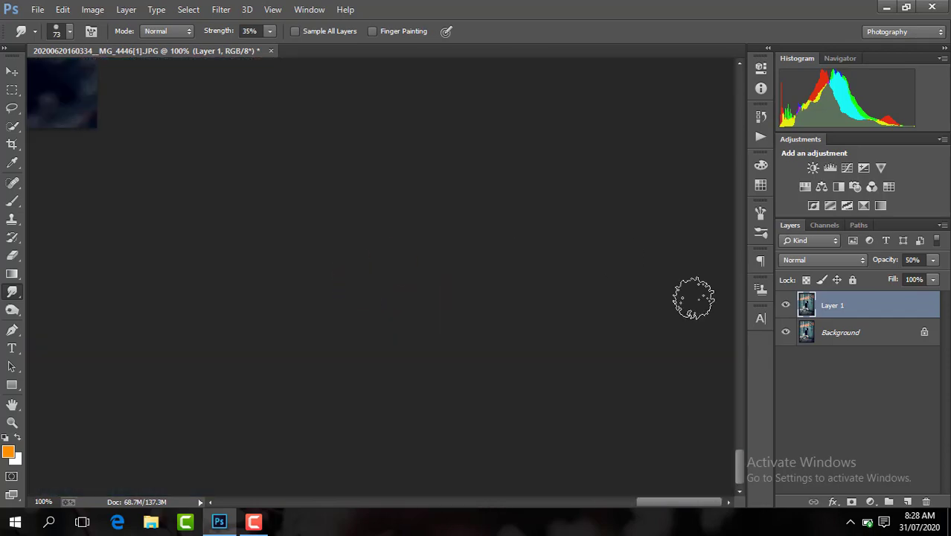
{"action": "key", "text": "ctrl+minus"}
{"action": "key", "text": "ctrl+minus"}
{"action": "key", "text": "ctrl+minus"}
{"action": "key", "text": "ctrl+minus"}
{"action": "key", "text": "ctrl+minus"}
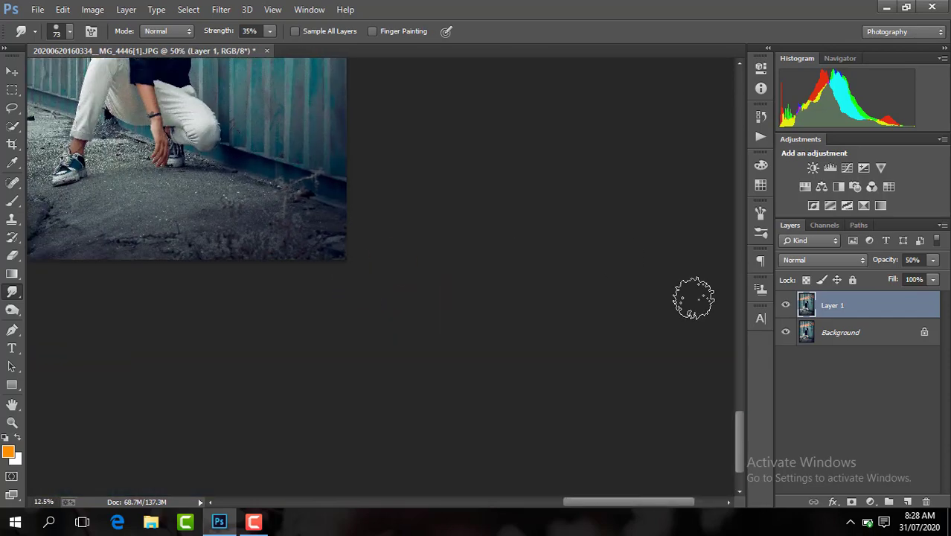
{"action": "key", "text": "ctrl+plus"}
{"action": "key", "text": "ctrl+plus"}
{"action": "key", "text": "ctrl+plus"}
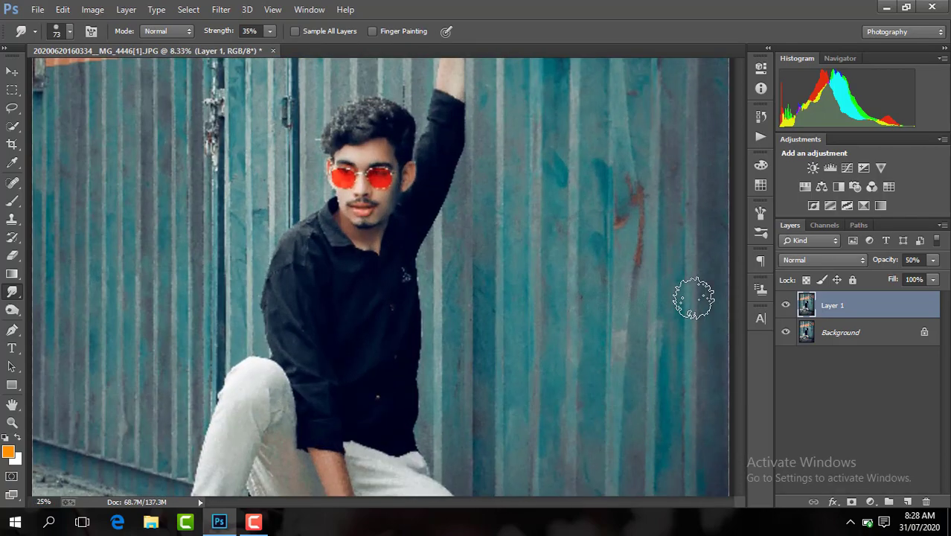
{"action": "left_click_drag", "start_coordinate": [739, 308], "coordinate": [744, 376]}
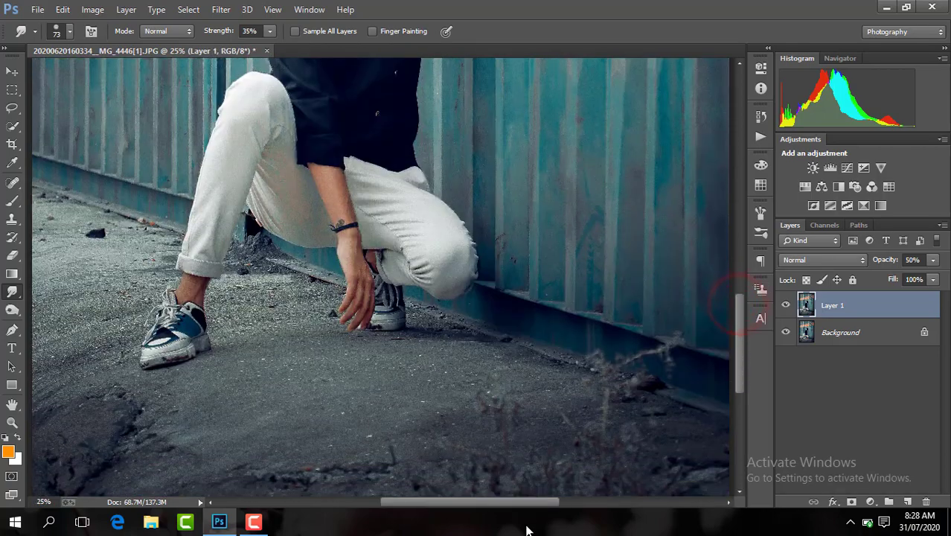
{"action": "left_click_drag", "start_coordinate": [548, 506], "coordinate": [548, 500]}
{"action": "key", "text": "ctrl+plus"}
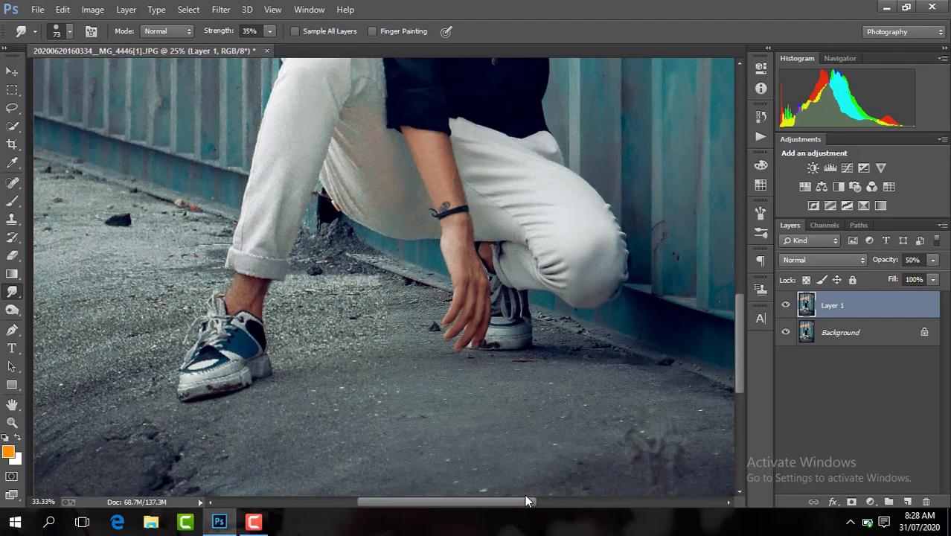
{"action": "key", "text": "ctrl+plus"}
{"action": "key", "text": "ctrl+plus"}
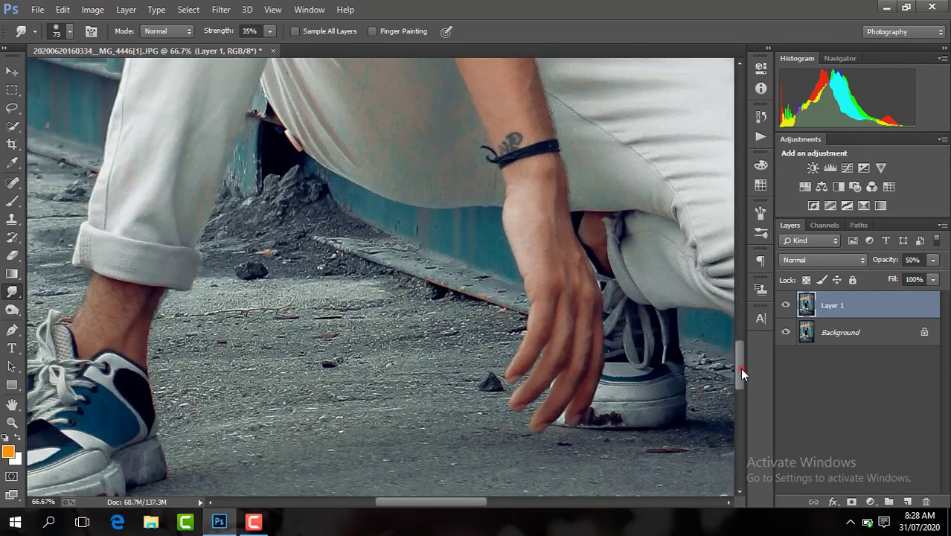
{"action": "left_click_drag", "start_coordinate": [740, 368], "coordinate": [734, 348]}
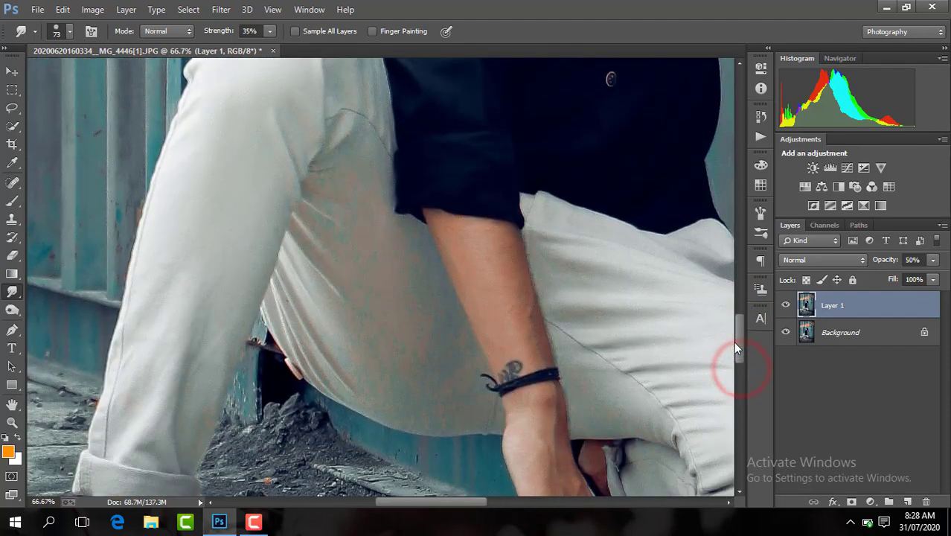
{"action": "left_click", "coordinate": [62, 33]}
{"action": "left_click_drag", "start_coordinate": [129, 79], "coordinate": [141, 75]}
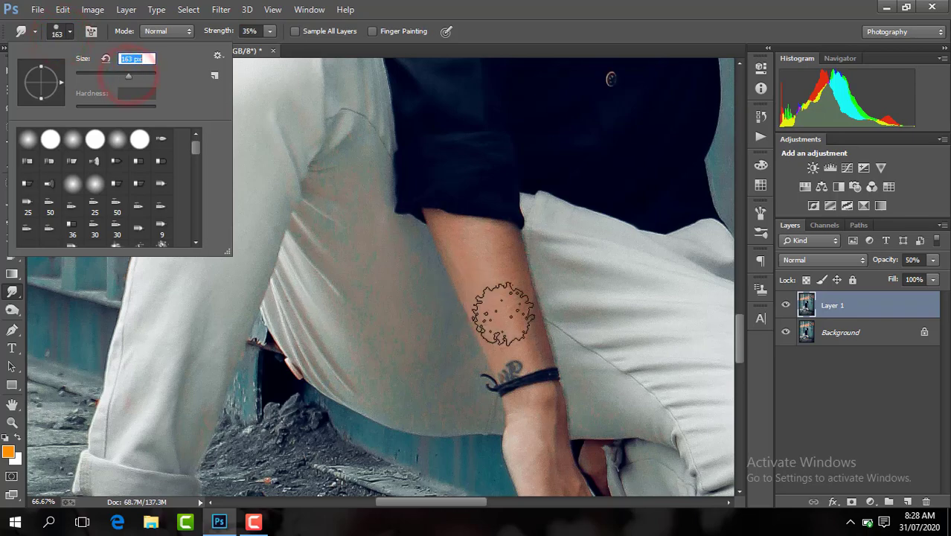
{"action": "left_click", "coordinate": [509, 315]}
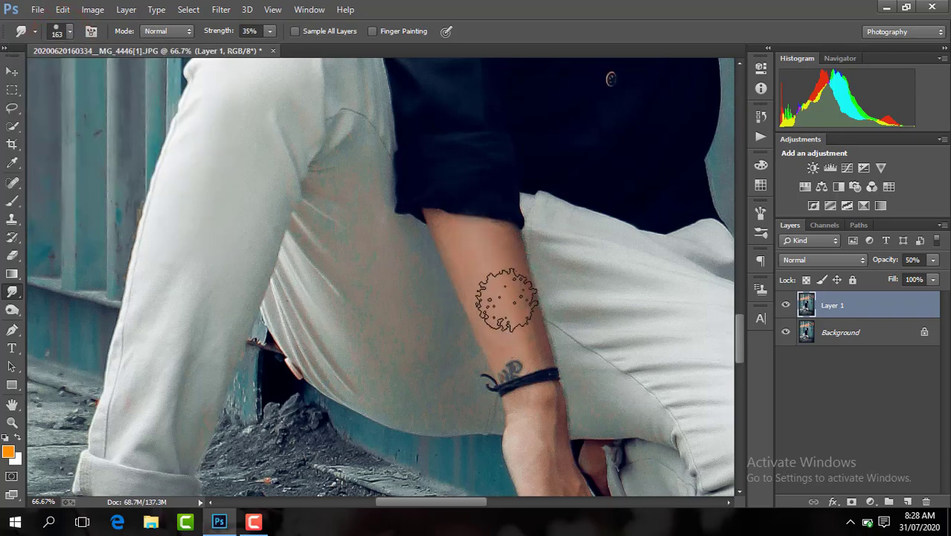
{"action": "left_click_drag", "start_coordinate": [740, 348], "coordinate": [739, 383]}
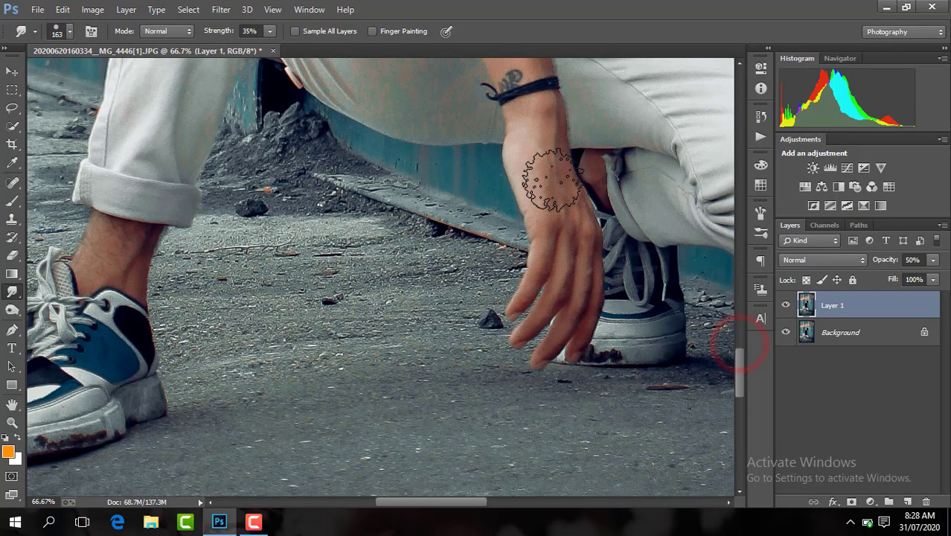
{"action": "left_click_drag", "start_coordinate": [557, 181], "coordinate": [541, 158]}
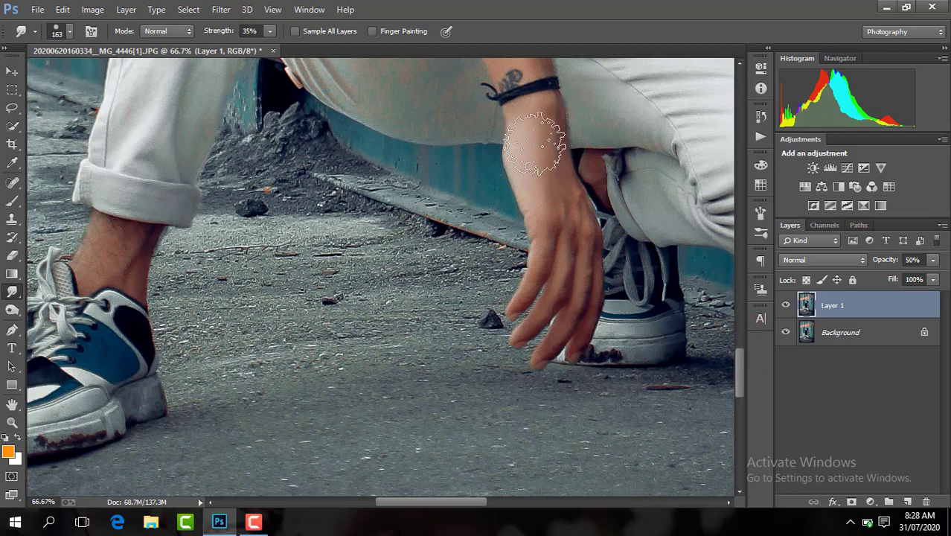
Reduce the Smudge brush to 103 px and smooth the skin of the raised forearm and hand.
{"action": "left_click", "coordinate": [70, 33]}
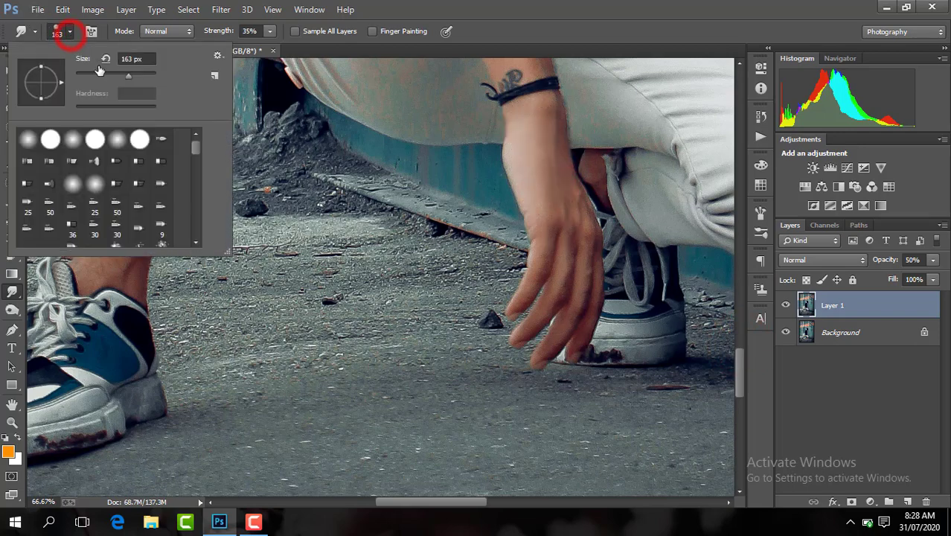
{"action": "key", "text": "Return"}
{"action": "key", "text": "ctrl+minus"}
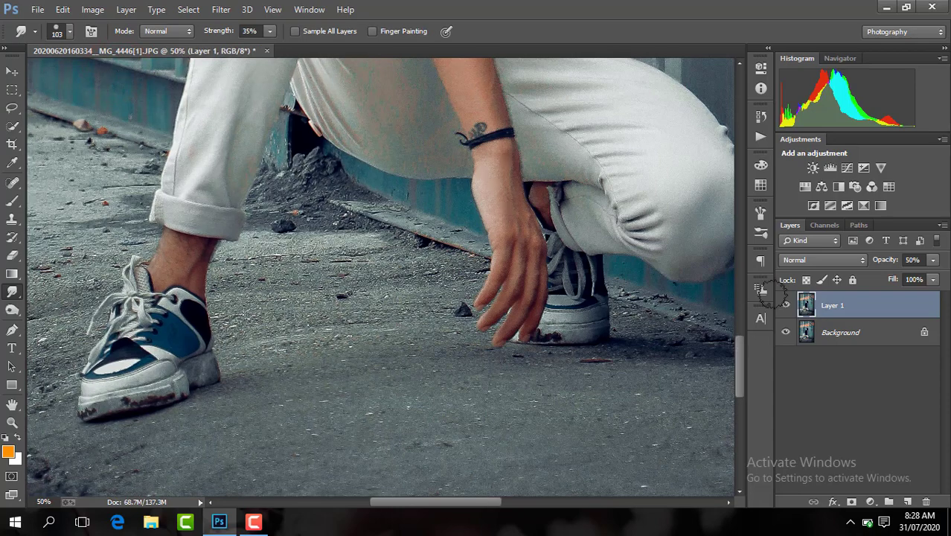
{"action": "left_click_drag", "start_coordinate": [740, 359], "coordinate": [737, 244]}
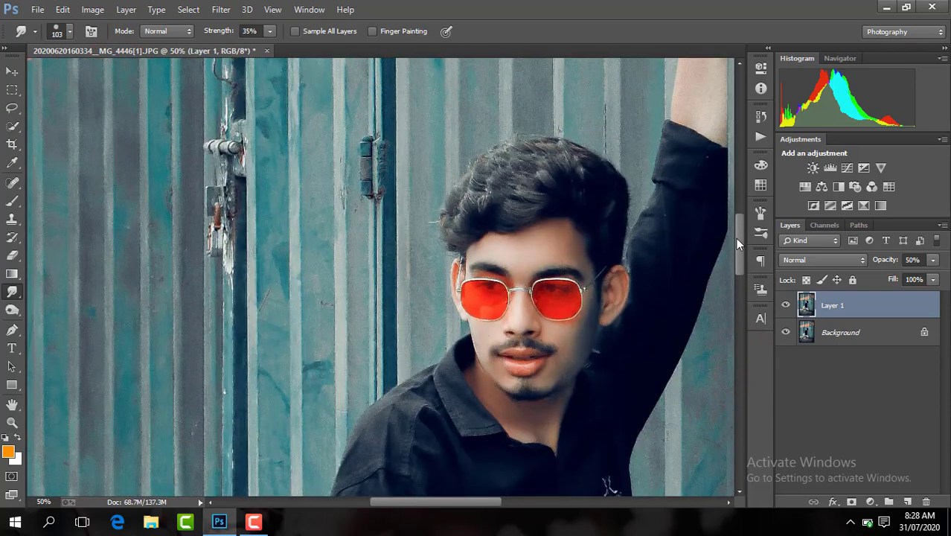
{"action": "left_click_drag", "start_coordinate": [480, 504], "coordinate": [509, 504]}
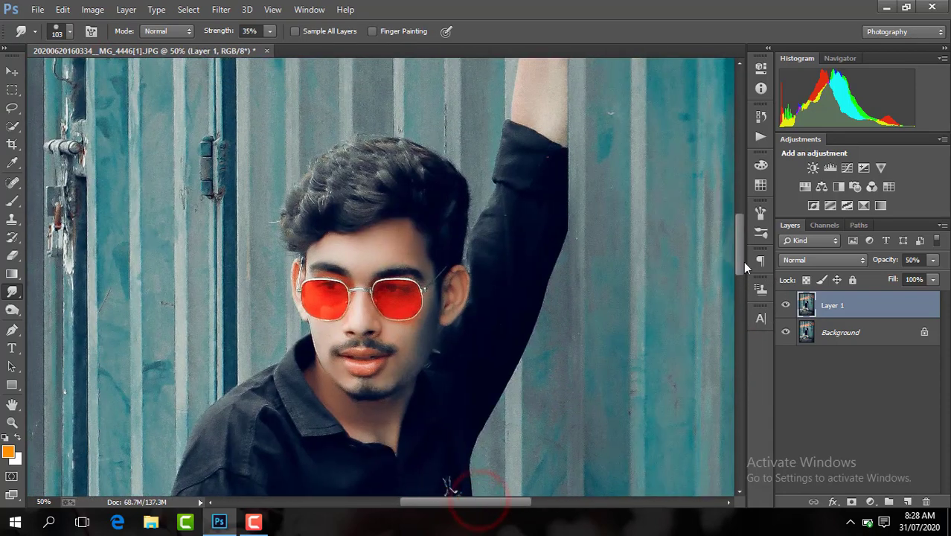
{"action": "left_click_drag", "start_coordinate": [743, 261], "coordinate": [743, 228]}
{"action": "left_click_drag", "start_coordinate": [534, 335], "coordinate": [554, 345]}
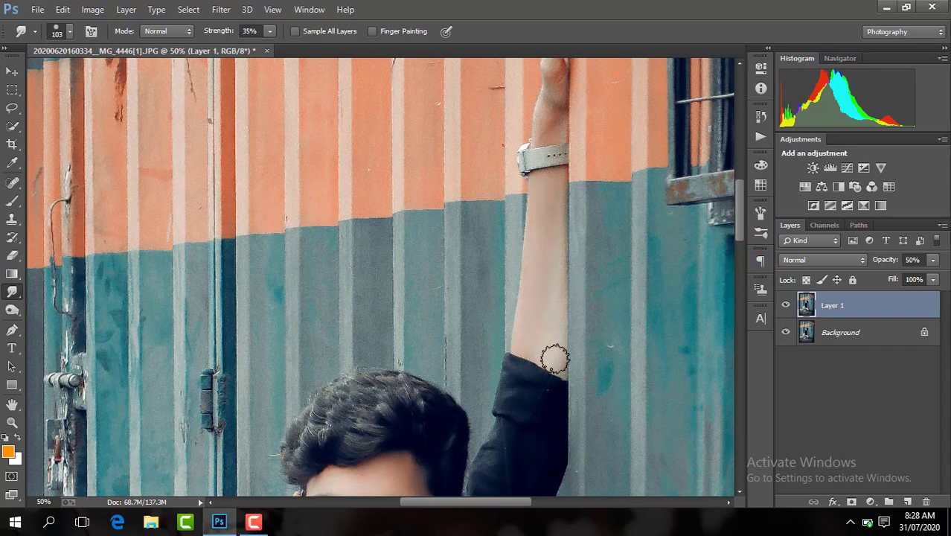
{"action": "left_click_drag", "start_coordinate": [739, 216], "coordinate": [739, 193]}
{"action": "left_click_drag", "start_coordinate": [556, 280], "coordinate": [558, 267]}
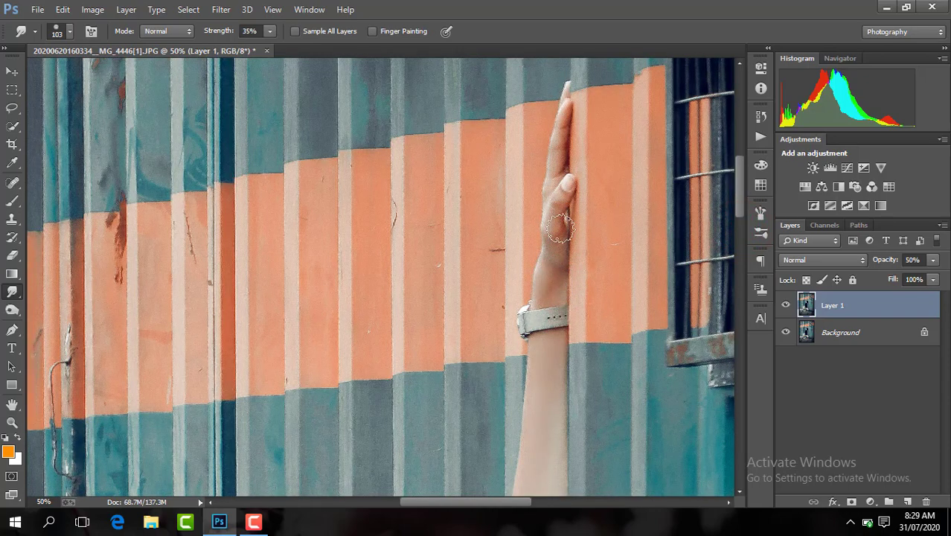
Flatten the image and duplicate the flattened background onto a new layer.
{"action": "scroll", "coordinate": [552, 291], "scroll_direction": "down", "scroll_amount": 5}
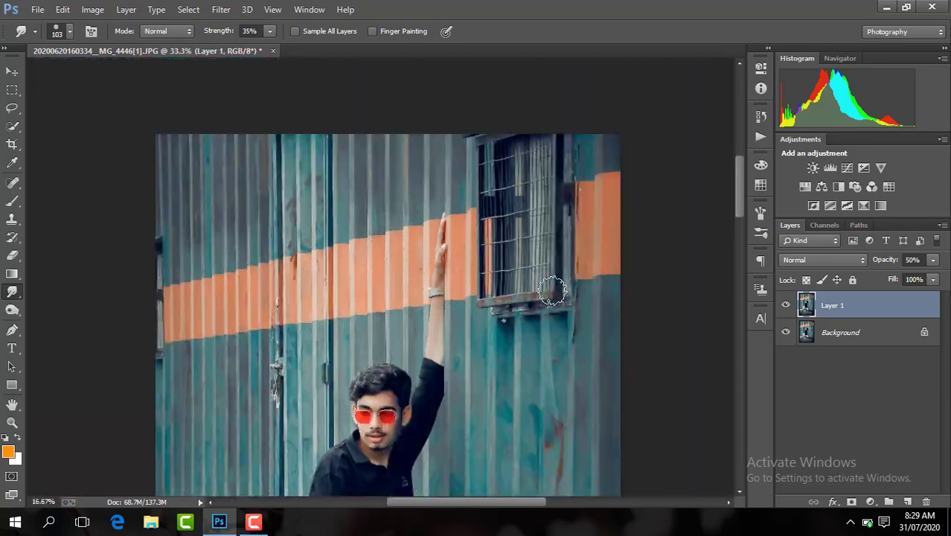
{"action": "right_click", "coordinate": [859, 308]}
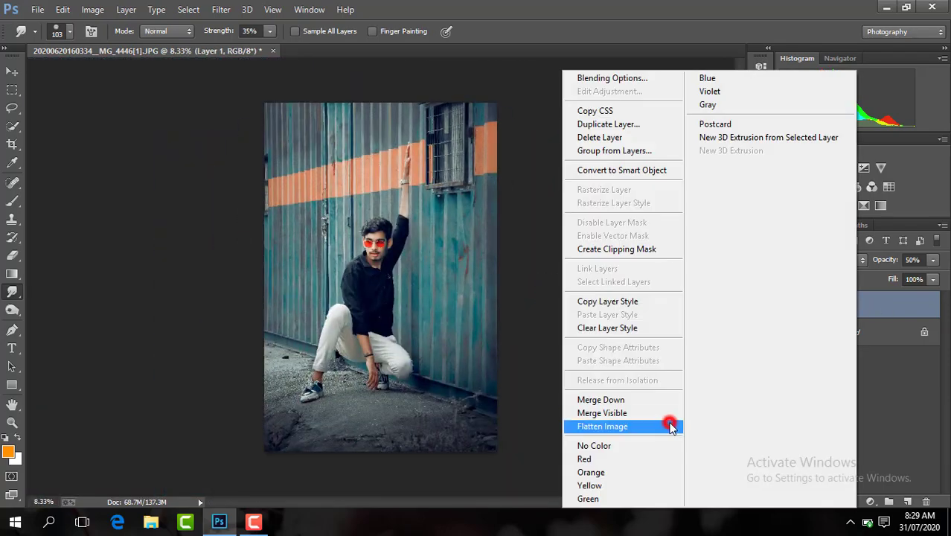
{"action": "left_click", "coordinate": [671, 419]}
{"action": "key", "text": "ctrl+plus"}
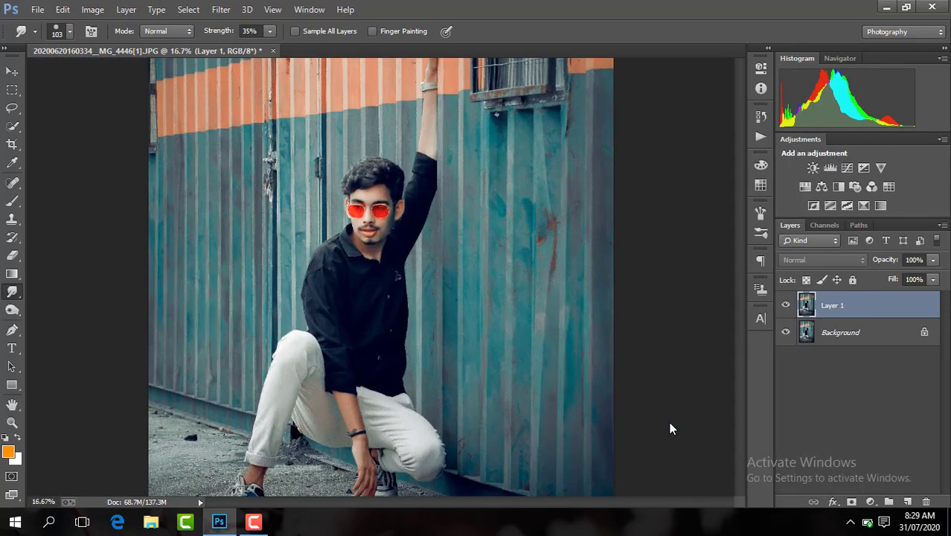
Invert the colors of the duplicated layer and set its blend mode to Vivid Light.
{"action": "key", "text": "ctrl+plus"}
{"action": "scroll", "coordinate": [739, 313], "scroll_direction": "up", "scroll_amount": 3}
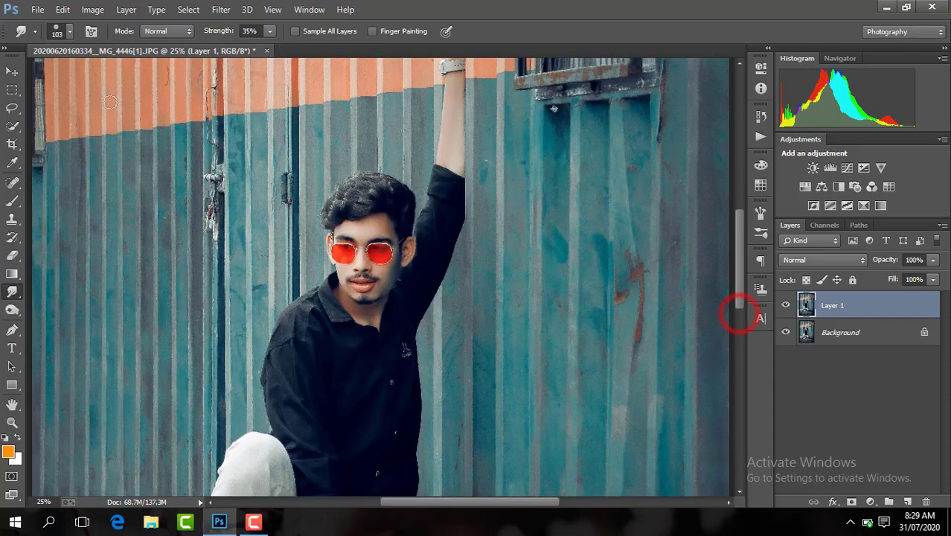
{"action": "left_click", "coordinate": [93, 10]}
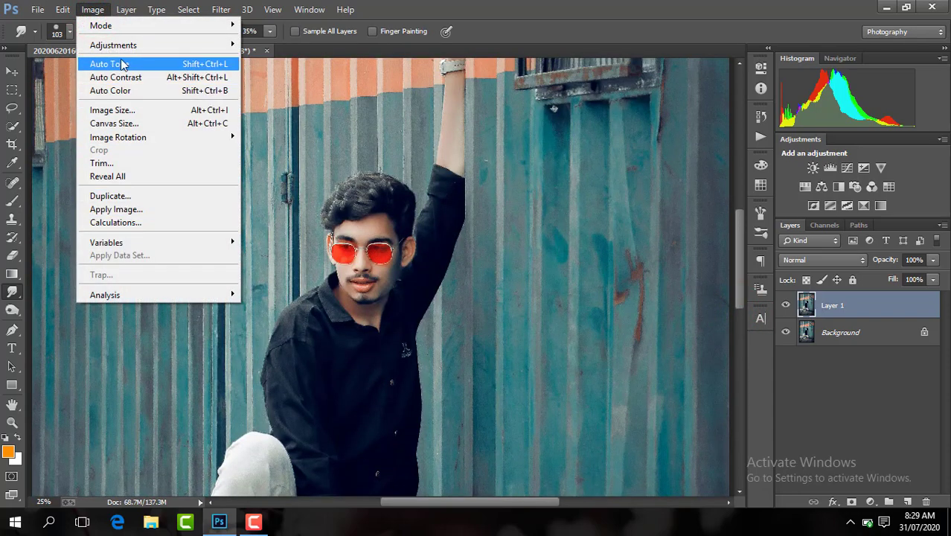
{"action": "mouse_move", "coordinate": [124, 46]}
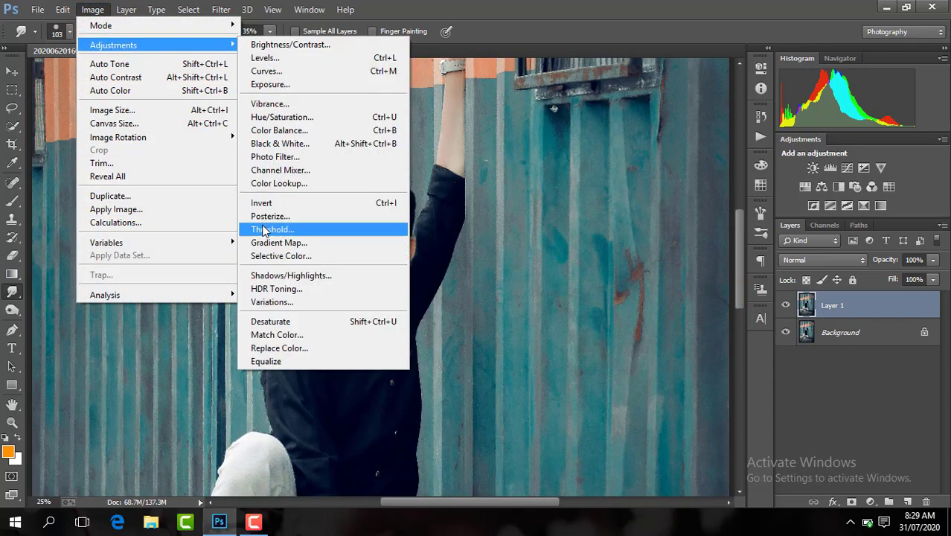
{"action": "left_click", "coordinate": [332, 205]}
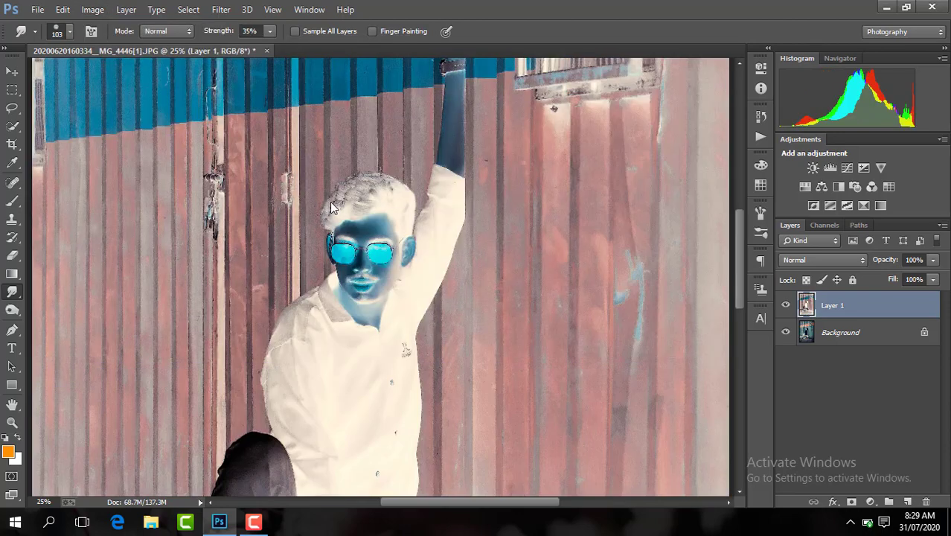
{"action": "left_click", "coordinate": [797, 268]}
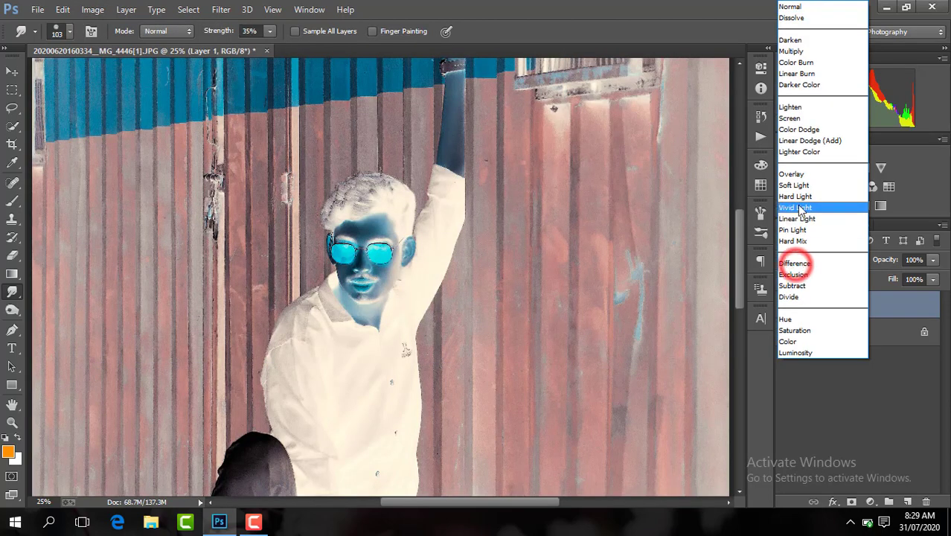
{"action": "left_click", "coordinate": [796, 206]}
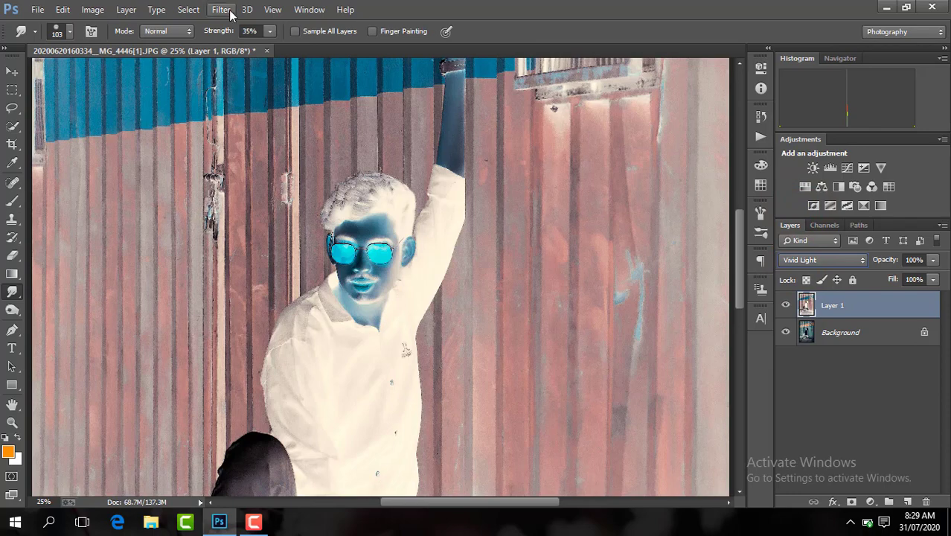
Apply a High Pass filter with a 4.1 px radius to the inverted layer.
{"action": "left_click", "coordinate": [221, 10]}
{"action": "mouse_move", "coordinate": [335, 322]}
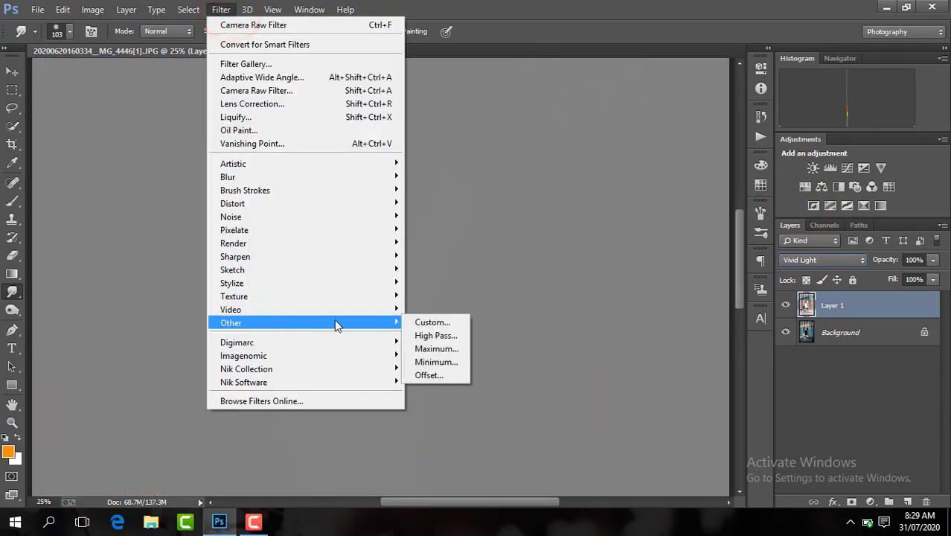
{"action": "left_click", "coordinate": [439, 335]}
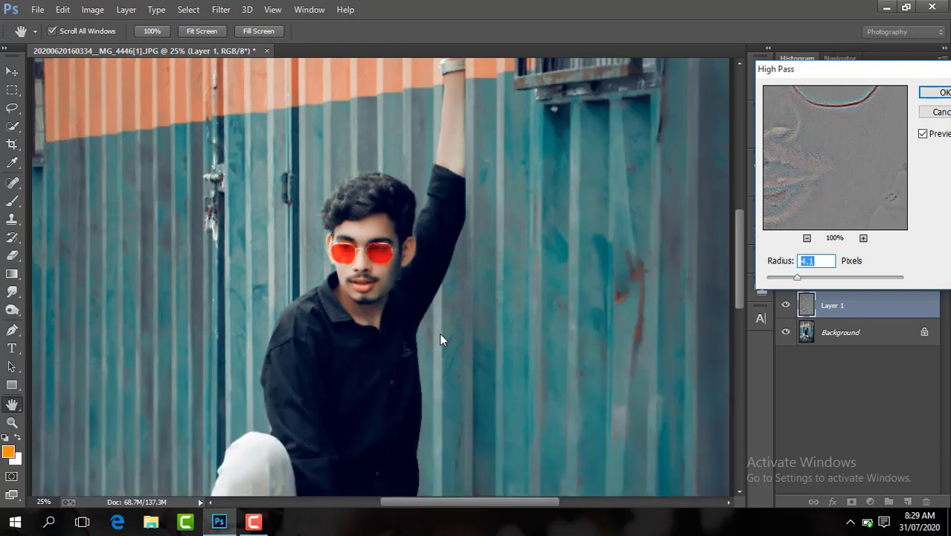
{"action": "key", "text": "Return"}
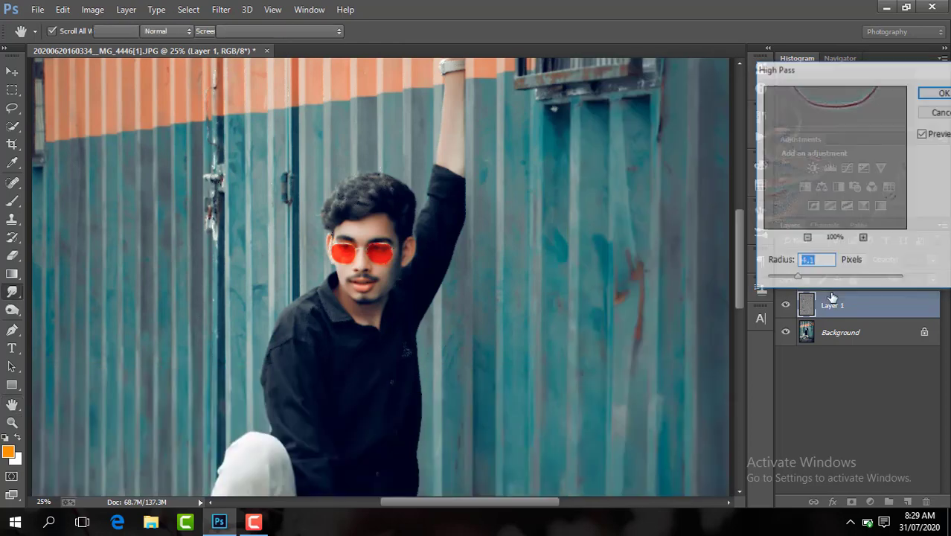
Apply a Gaussian Blur with a 2.1 px radius to the same high-pass layer.
{"action": "left_click", "coordinate": [221, 11]}
{"action": "mouse_move", "coordinate": [264, 176]}
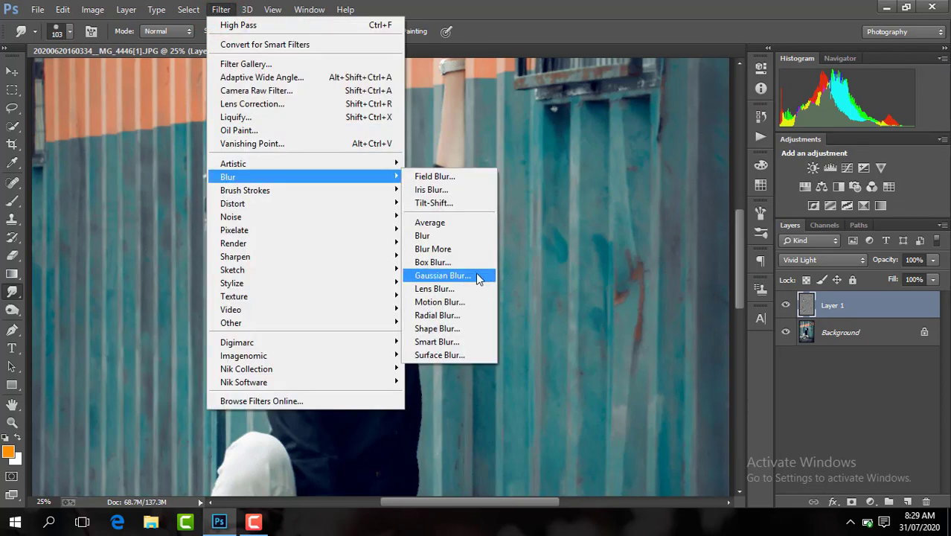
{"action": "left_click", "coordinate": [478, 277]}
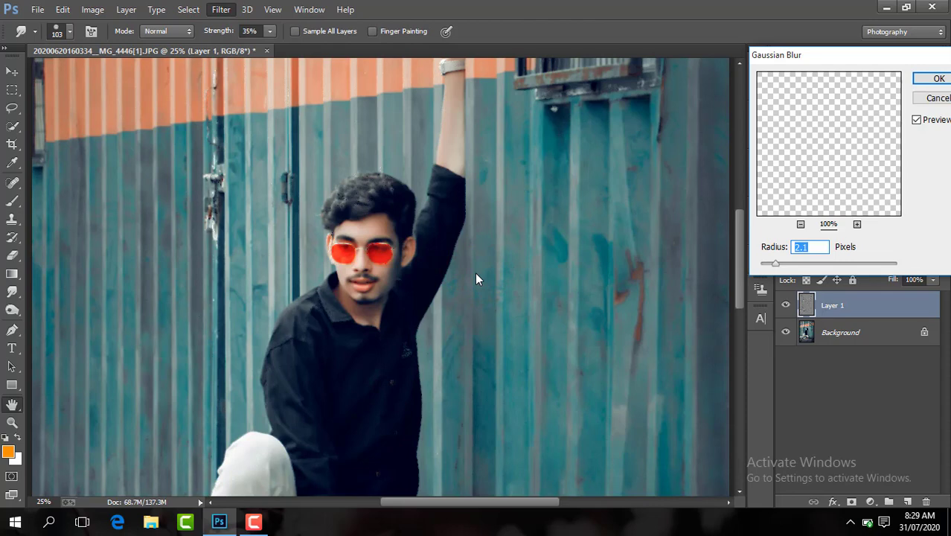
{"action": "key", "text": "Return"}
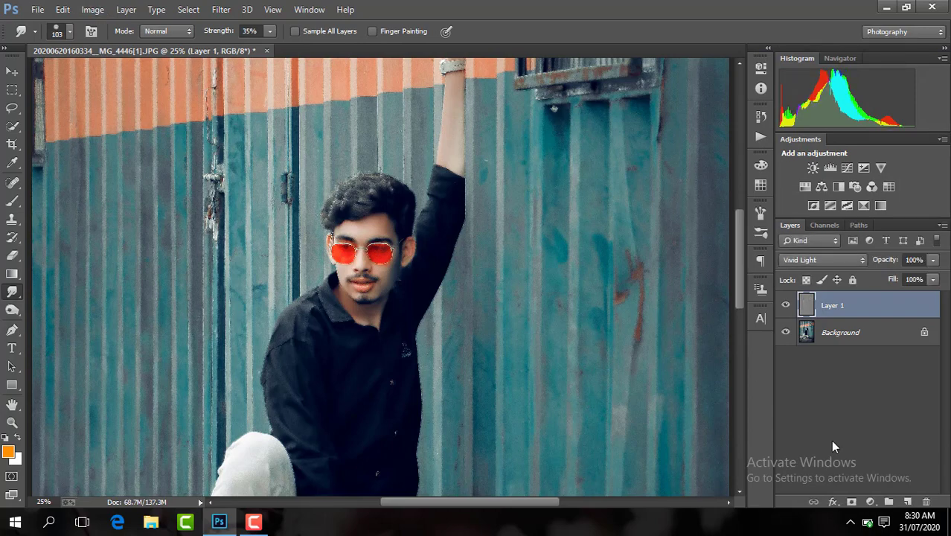
Add a layer mask to Layer 1 and invert the mask to black.
{"action": "left_click", "coordinate": [849, 500]}
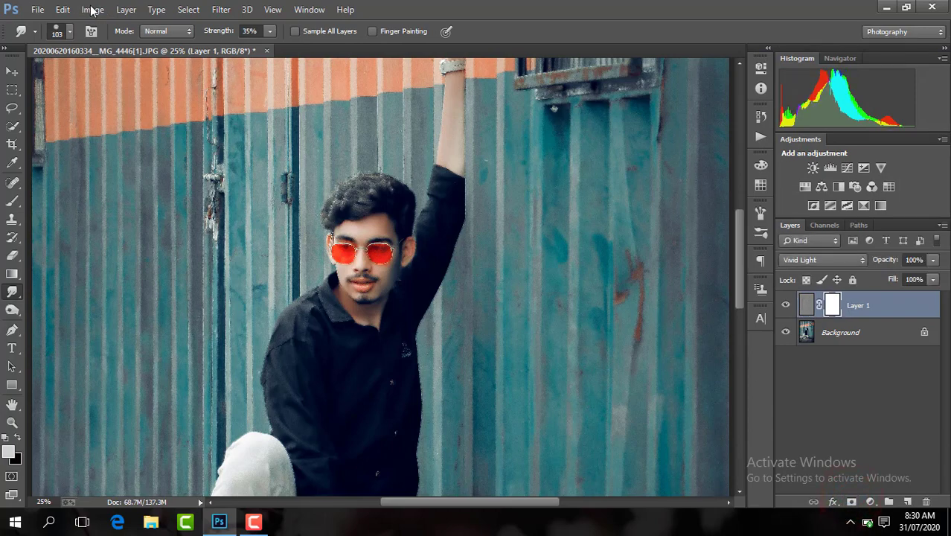
{"action": "left_click", "coordinate": [93, 10]}
{"action": "mouse_move", "coordinate": [125, 46]}
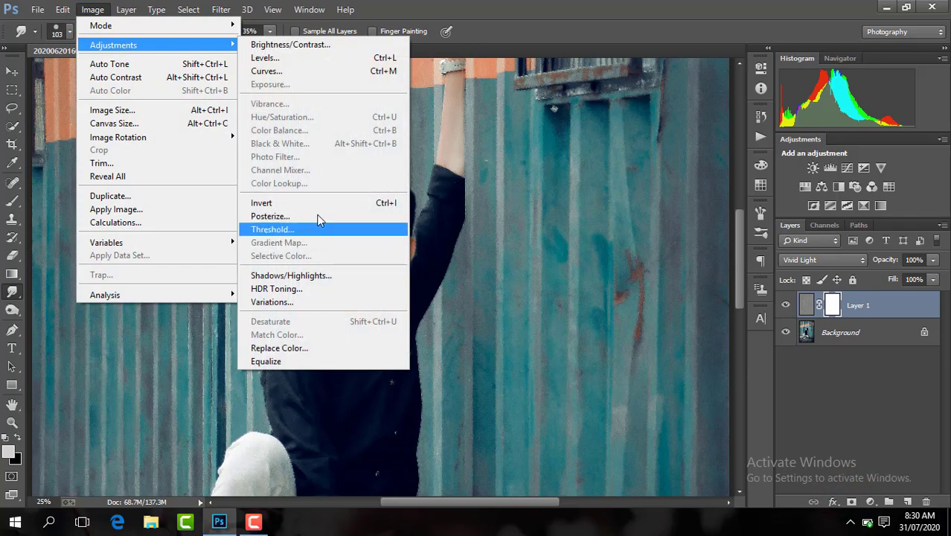
{"action": "left_click", "coordinate": [334, 203]}
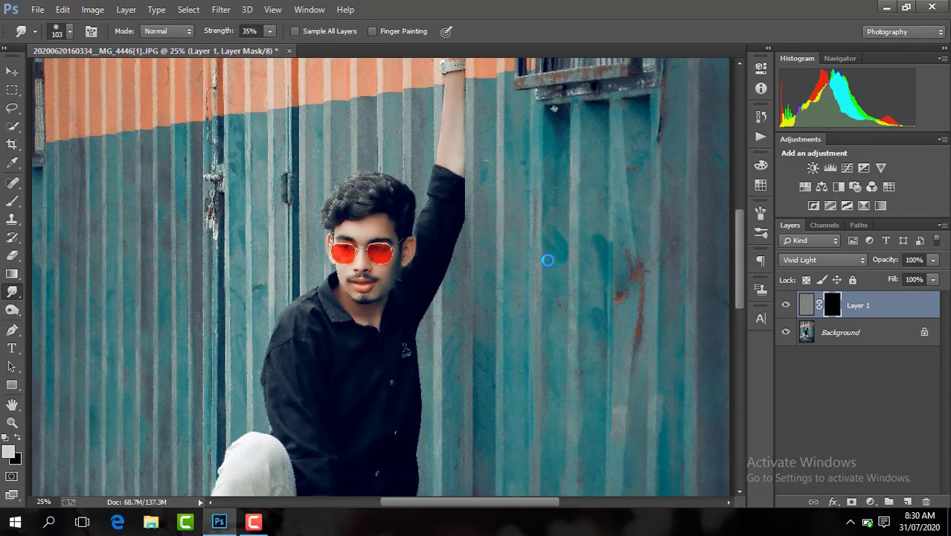
Paint on the layer mask over the man's face, lips and chin with a 167 px light gray Brush.
{"action": "key", "text": "ctrl+plus"}
{"action": "key", "text": "ctrl+plus"}
{"action": "key", "text": "ctrl+plus"}
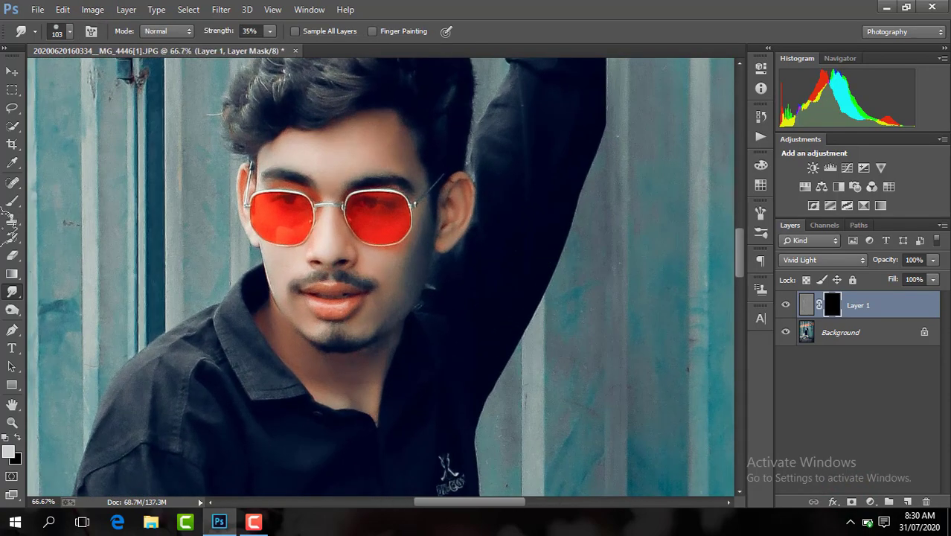
{"action": "left_click", "coordinate": [10, 200]}
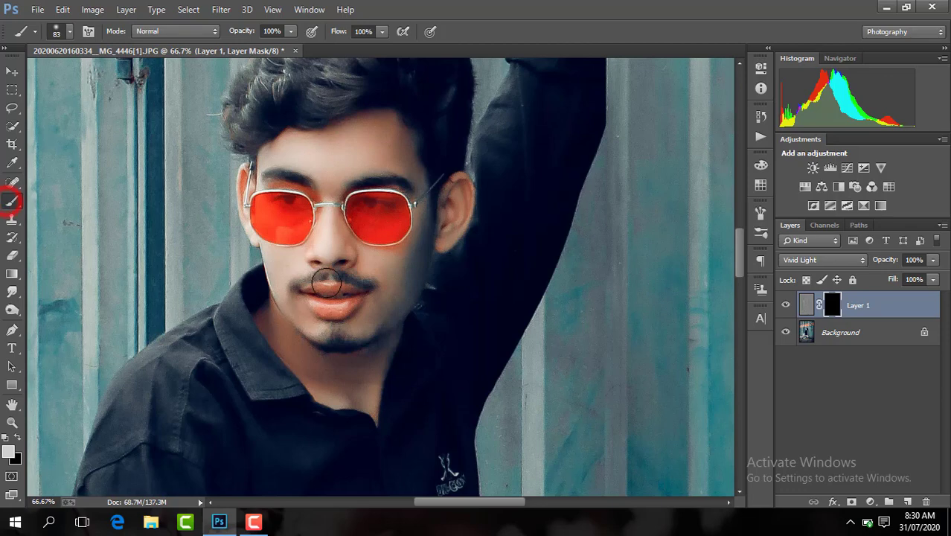
{"action": "left_click", "coordinate": [71, 33]}
{"action": "left_click", "coordinate": [130, 77]}
{"action": "left_click", "coordinate": [347, 292]}
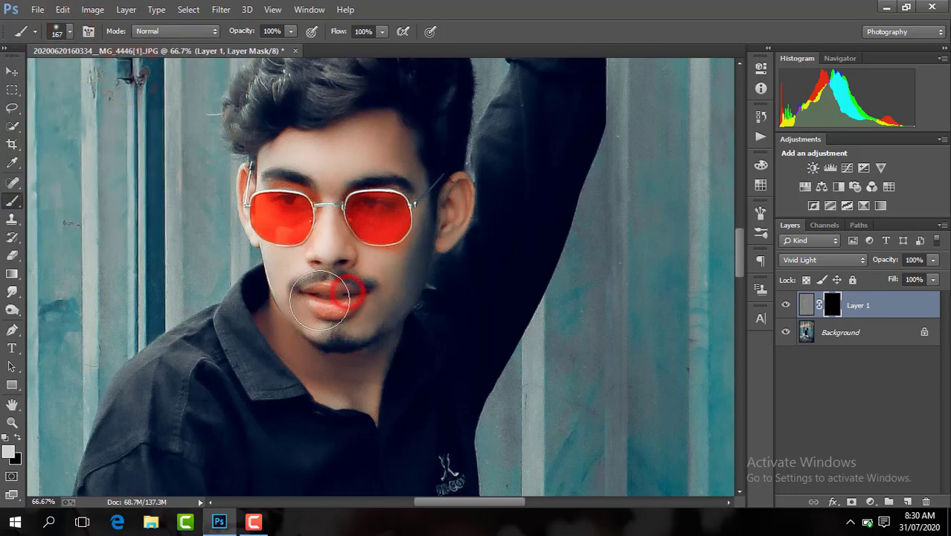
{"action": "left_click_drag", "start_coordinate": [320, 301], "coordinate": [300, 314]}
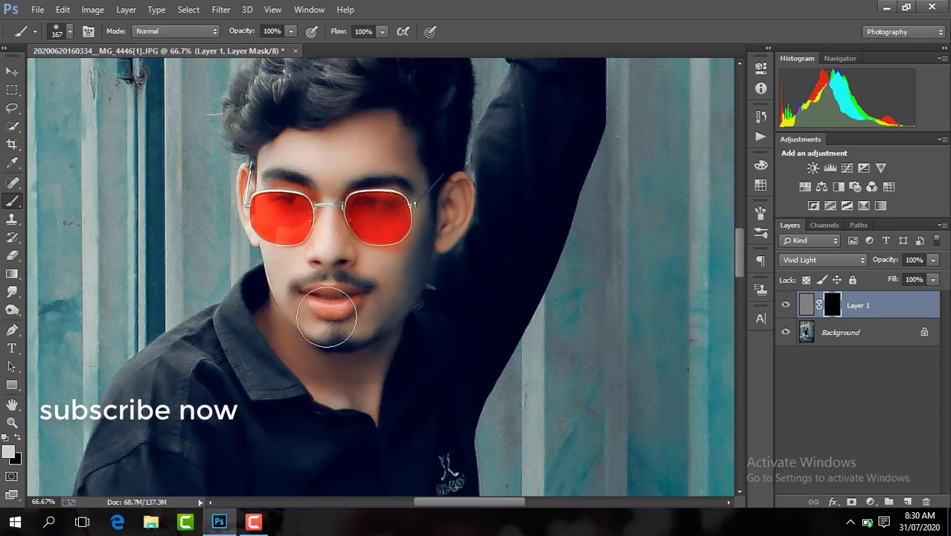
Reduce the Brush to 97 px and paint the mask over the ear, the raised forearm and its hand.
{"action": "left_click", "coordinate": [63, 34]}
{"action": "left_click", "coordinate": [111, 83]}
{"action": "left_click", "coordinate": [441, 211]}
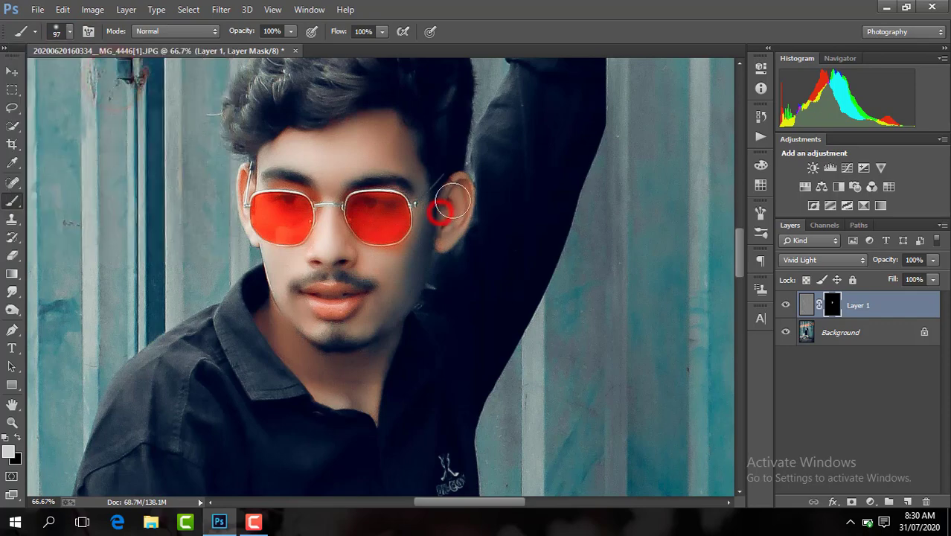
{"action": "left_click_drag", "start_coordinate": [740, 265], "coordinate": [735, 219]}
{"action": "mouse_move", "coordinate": [573, 367]}
{"action": "left_mouse_down"}
{"action": "mouse_move", "coordinate": [551, 365]}
{"action": "mouse_move", "coordinate": [589, 383]}
{"action": "mouse_move", "coordinate": [567, 310]}
{"action": "left_mouse_up"}
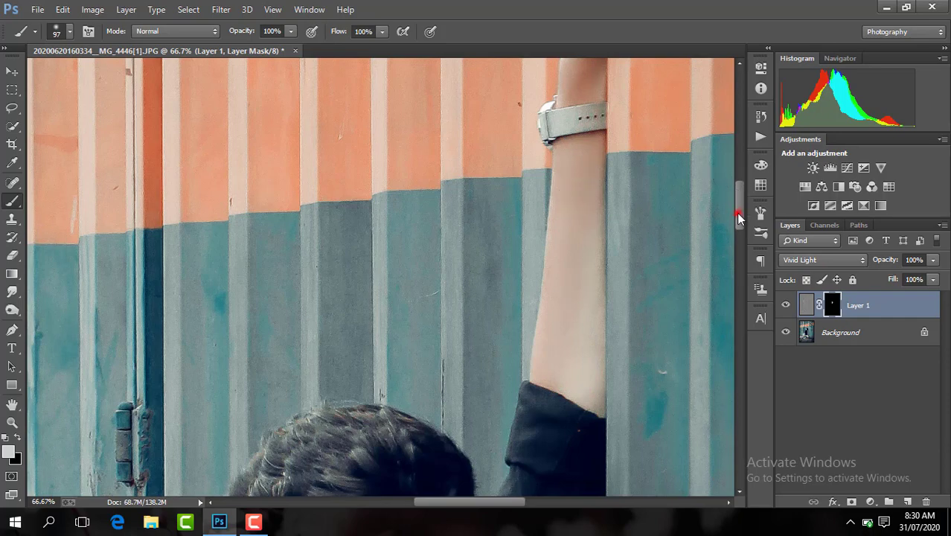
{"action": "left_click_drag", "start_coordinate": [738, 214], "coordinate": [736, 177]}
{"action": "left_click_drag", "start_coordinate": [598, 276], "coordinate": [582, 399]}
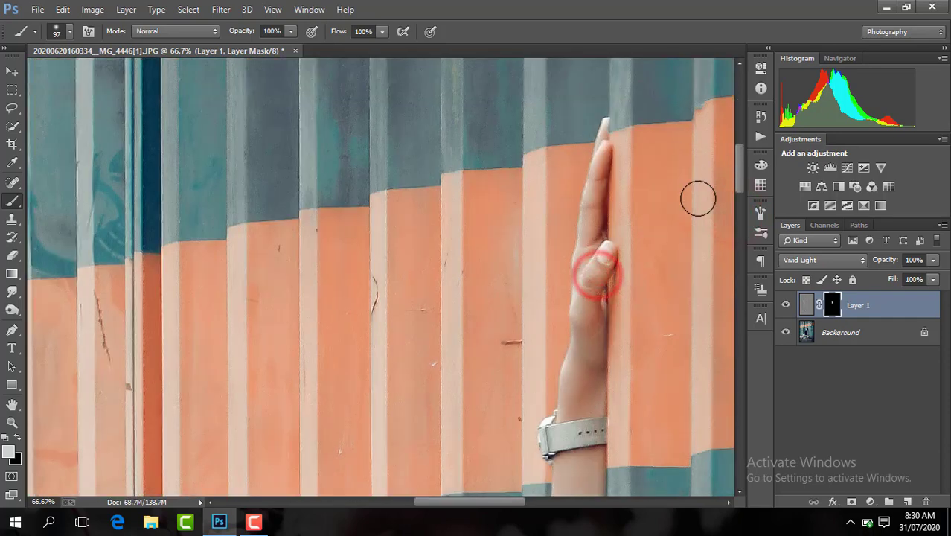
Paint the mask over the lowered forearm and the back of its hand with the 97 px brush.
{"action": "left_click_drag", "start_coordinate": [739, 182], "coordinate": [752, 364]}
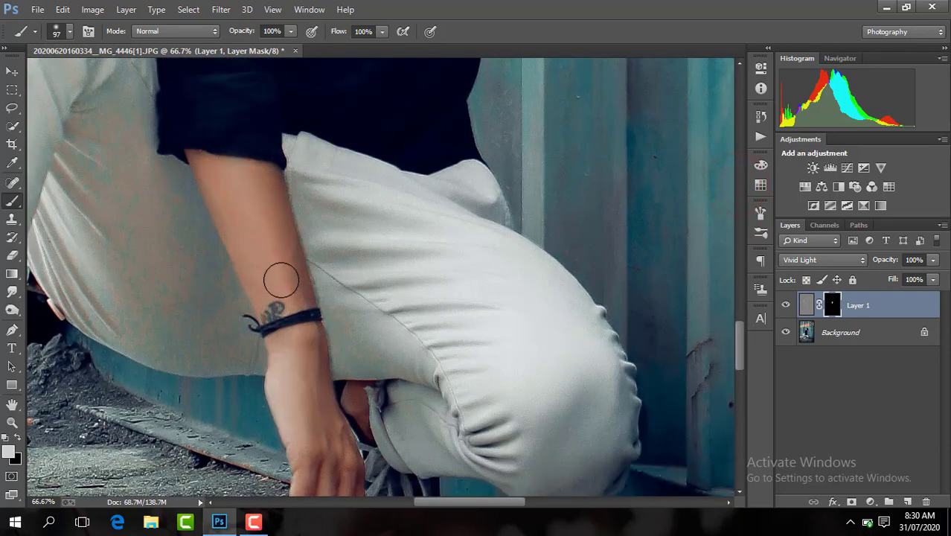
{"action": "mouse_move", "coordinate": [281, 280]}
{"action": "left_mouse_down"}
{"action": "mouse_move", "coordinate": [280, 252]}
{"action": "mouse_move", "coordinate": [242, 211]}
{"action": "mouse_move", "coordinate": [246, 243]}
{"action": "mouse_move", "coordinate": [218, 177]}
{"action": "left_mouse_up"}
{"action": "left_click_drag", "start_coordinate": [740, 325], "coordinate": [742, 349]}
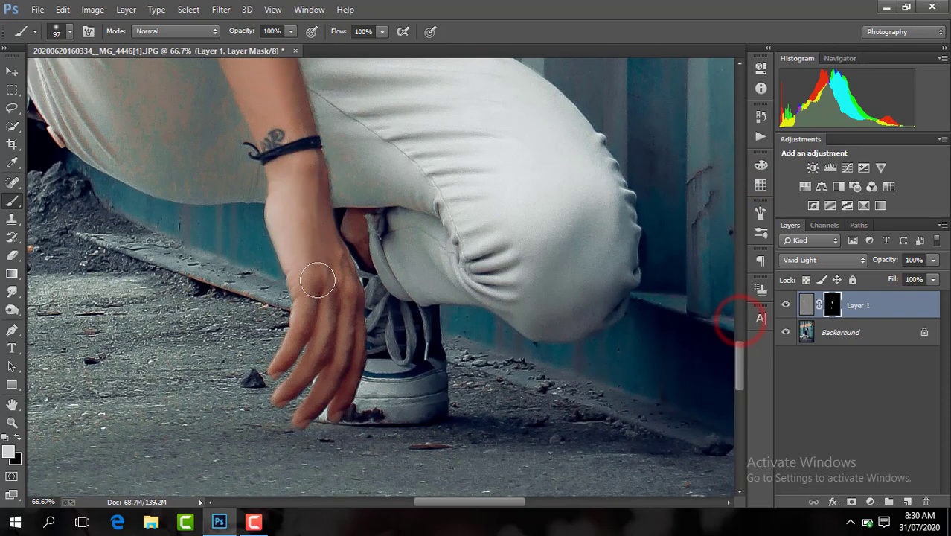
{"action": "left_click_drag", "start_coordinate": [289, 202], "coordinate": [323, 245]}
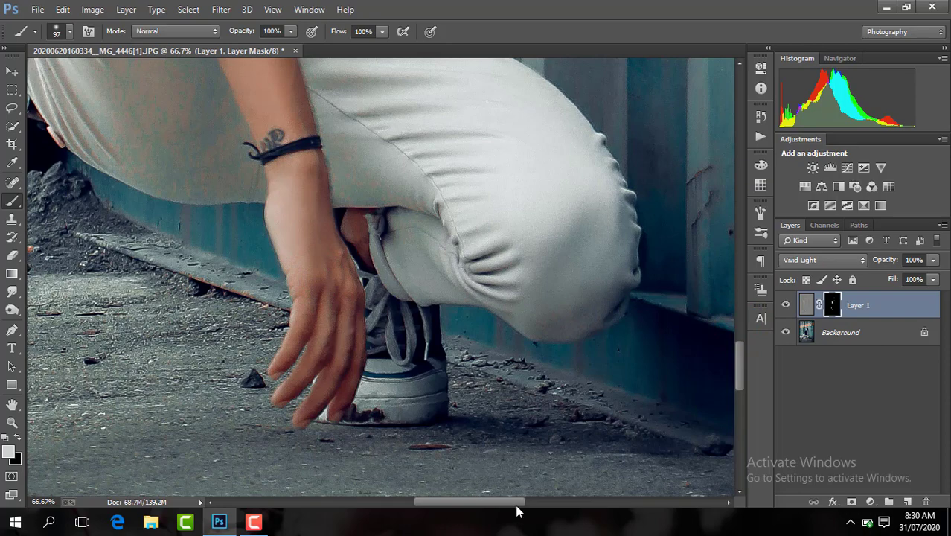
Paint the mask over the bare ankle between the trouser cuff and the sneaker.
{"action": "left_click_drag", "start_coordinate": [515, 505], "coordinate": [439, 500]}
{"action": "mouse_move", "coordinate": [339, 313]}
{"action": "left_mouse_down"}
{"action": "mouse_move", "coordinate": [358, 303]}
{"action": "mouse_move", "coordinate": [362, 315]}
{"action": "left_mouse_up"}
{"action": "left_click", "coordinate": [416, 511]}
{"action": "left_click", "coordinate": [407, 505]}
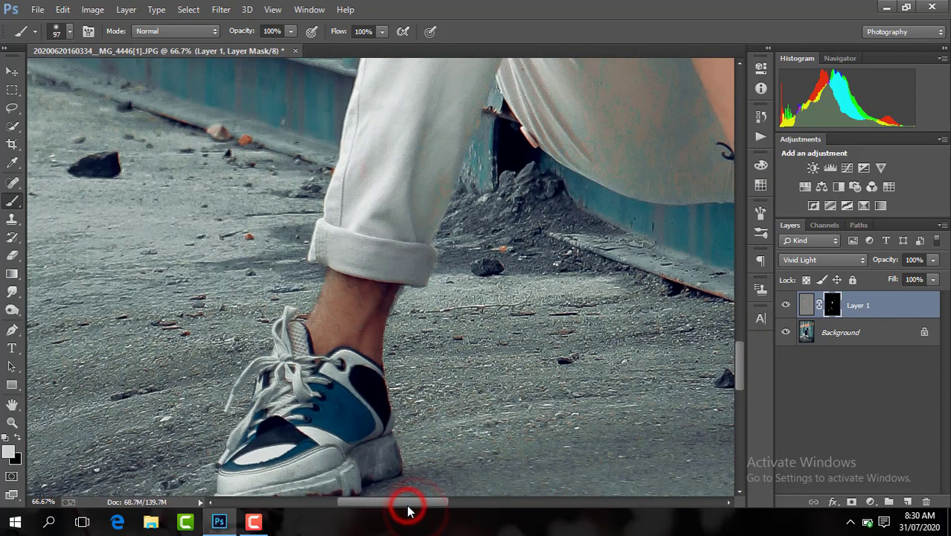
{"action": "left_click_drag", "start_coordinate": [406, 505], "coordinate": [506, 503]}
{"action": "left_click_drag", "start_coordinate": [743, 383], "coordinate": [730, 259]}
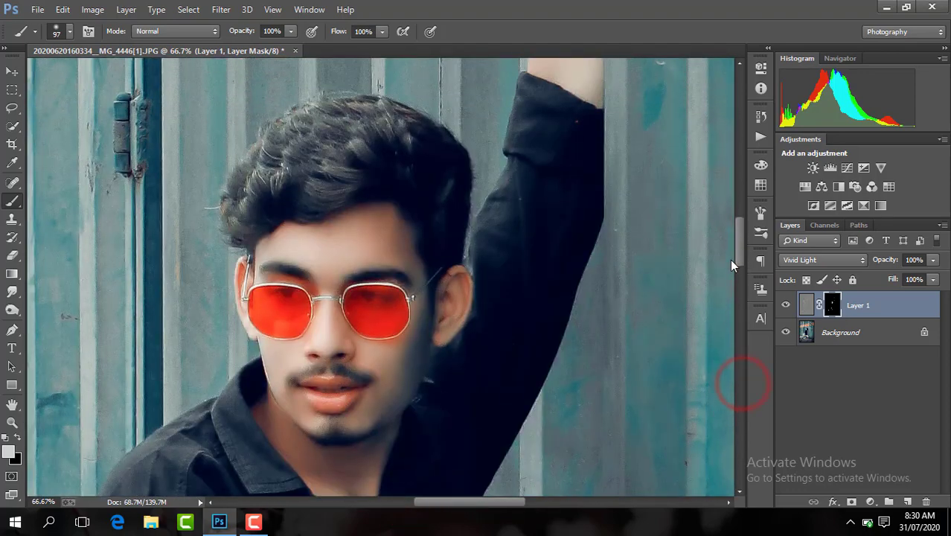
Erase the mask effect over the lips, sunglasses, eyebrow and hairline with the Eraser set to 83 px.
{"action": "left_click", "coordinate": [13, 255]}
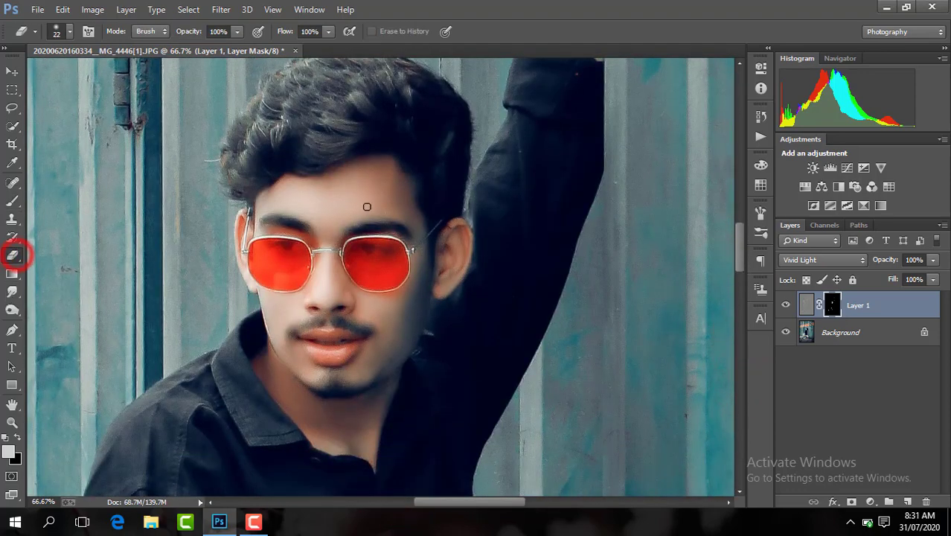
{"action": "left_click", "coordinate": [65, 33]}
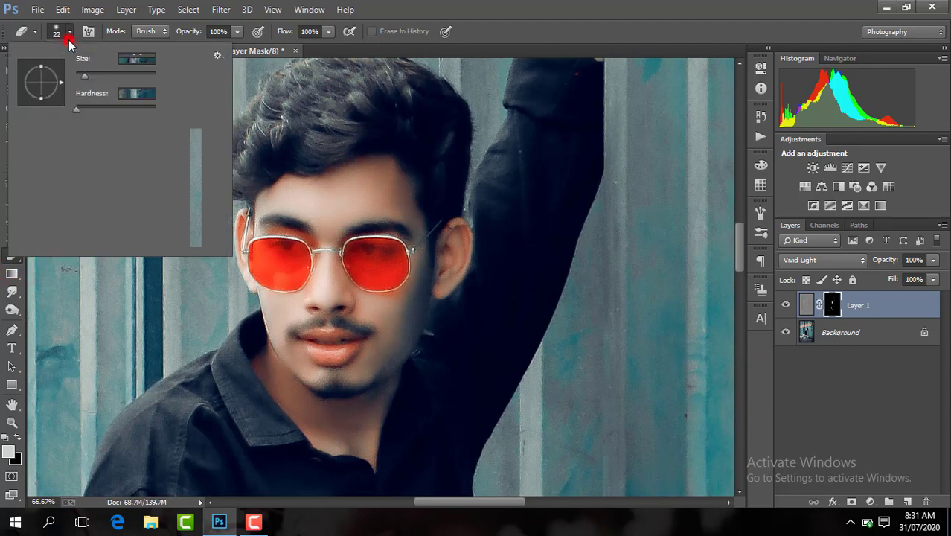
{"action": "left_click", "coordinate": [113, 84]}
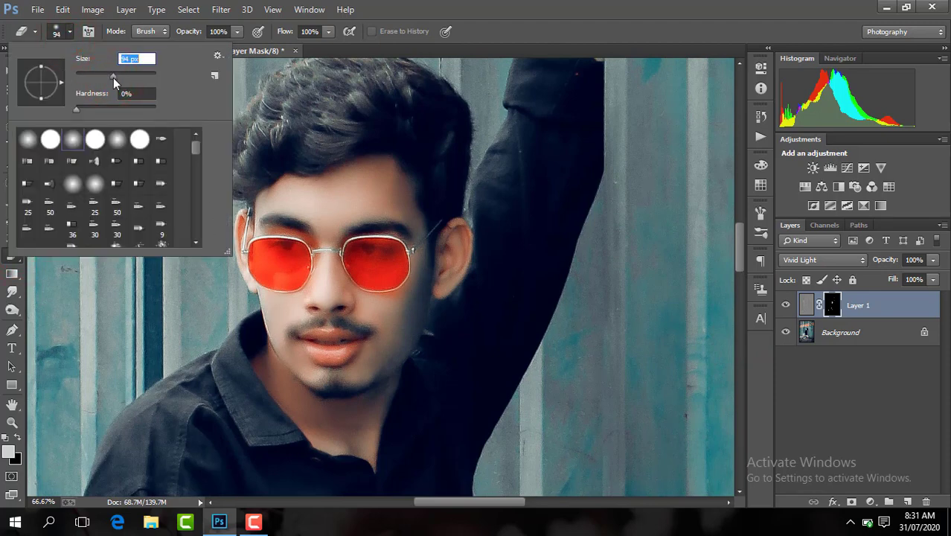
{"action": "left_click", "coordinate": [362, 334]}
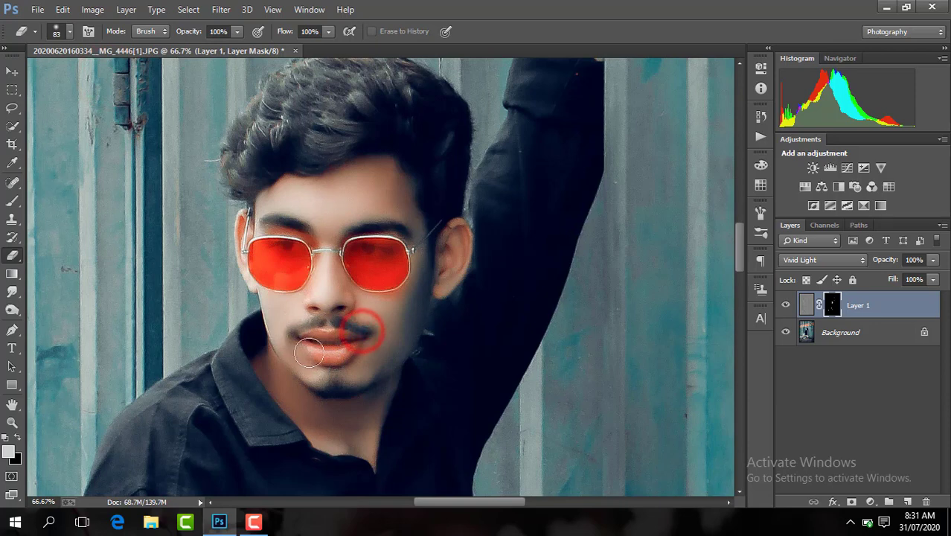
{"action": "left_click", "coordinate": [418, 360]}
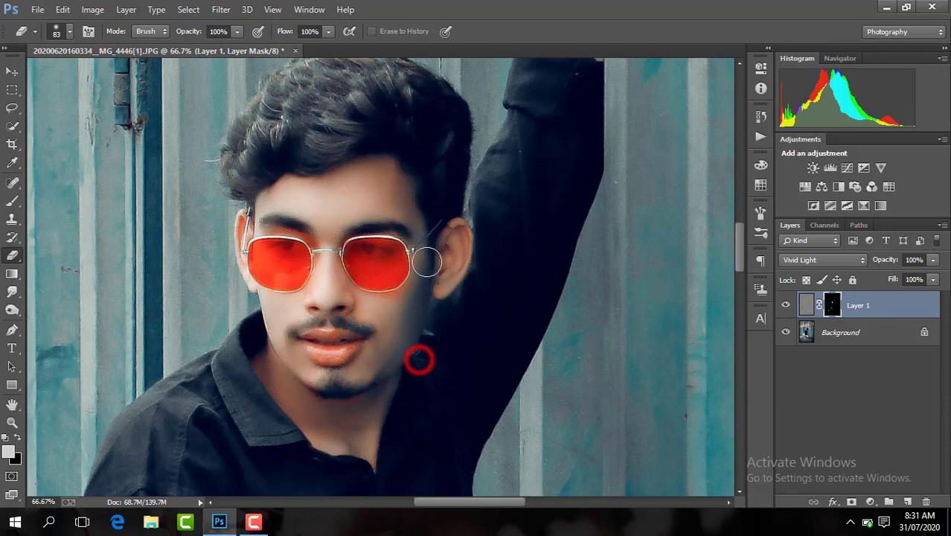
{"action": "left_click", "coordinate": [432, 260]}
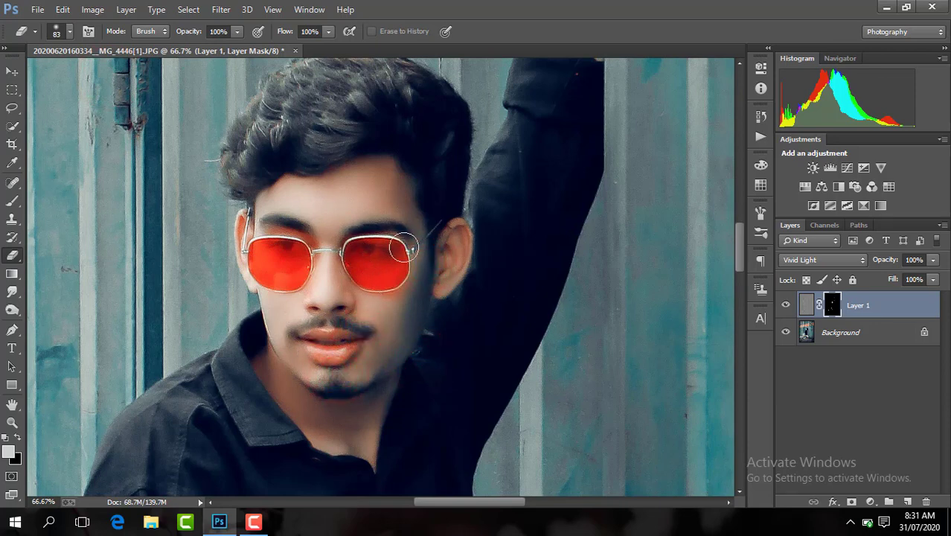
{"action": "mouse_move", "coordinate": [285, 285]}
{"action": "left_mouse_down"}
{"action": "mouse_move", "coordinate": [254, 234]}
{"action": "mouse_move", "coordinate": [311, 236]}
{"action": "left_mouse_up"}
{"action": "left_click_drag", "start_coordinate": [278, 228], "coordinate": [262, 237]}
{"action": "left_click", "coordinate": [298, 151]}
Flatten the smoothed portrait into one background and copy it onto a new layer.
{"action": "key", "text": "ctrl+minus"}
{"action": "key", "text": "ctrl+minus"}
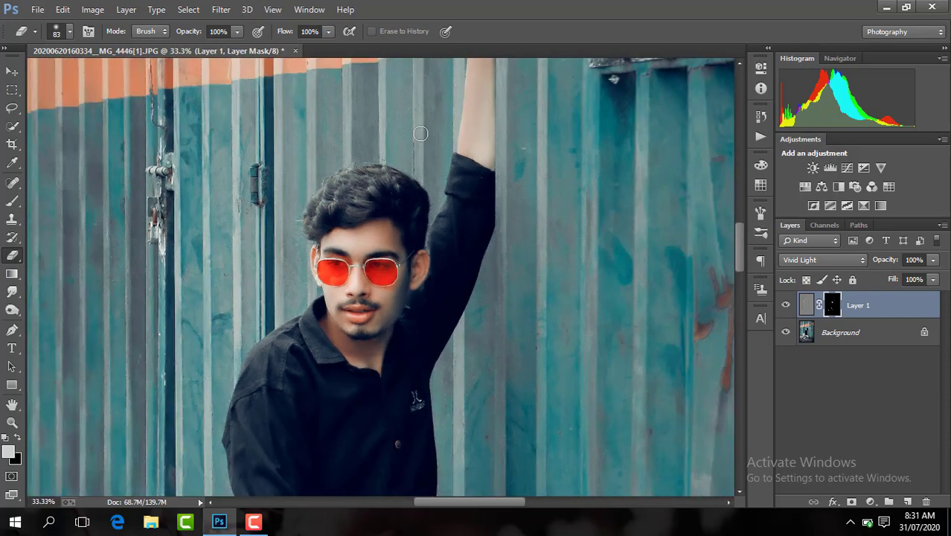
{"action": "right_click", "coordinate": [879, 307]}
{"action": "left_click", "coordinate": [675, 423]}
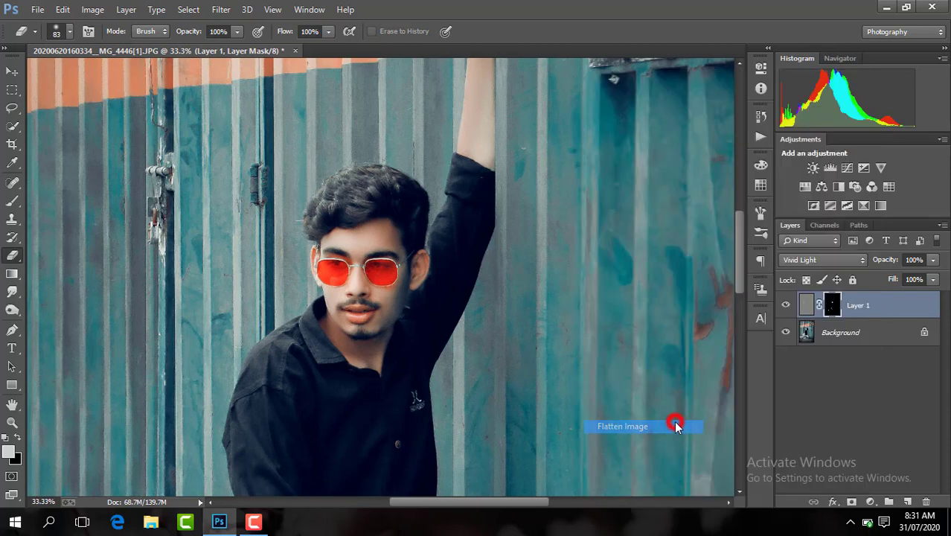
{"action": "key", "text": "ctrl+j"}
{"action": "key", "text": "ctrl+minus"}
{"action": "scroll", "coordinate": [736, 345], "scroll_direction": "down", "scroll_amount": 6}
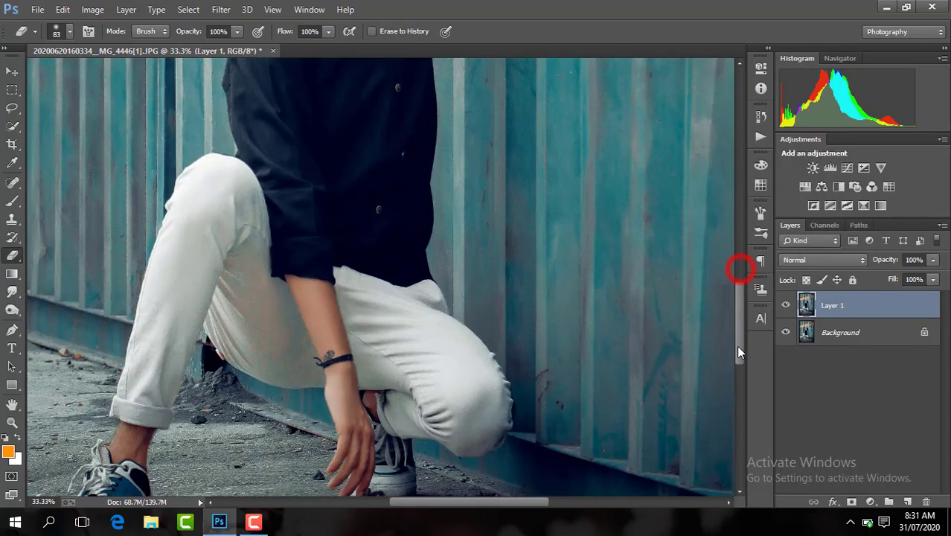
{"action": "key", "text": "ctrl+minus"}
{"action": "key", "text": "ctrl+minus"}
{"action": "key", "text": "ctrl+minus"}
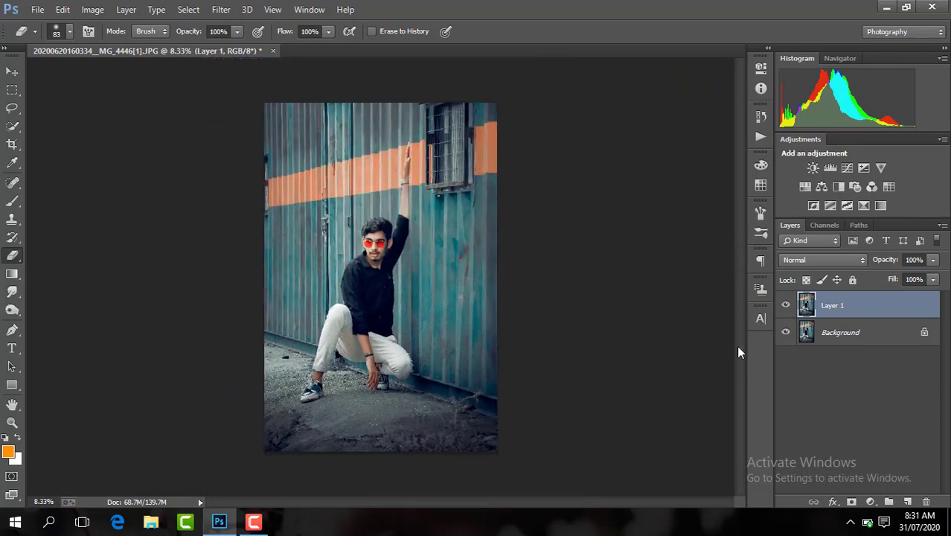